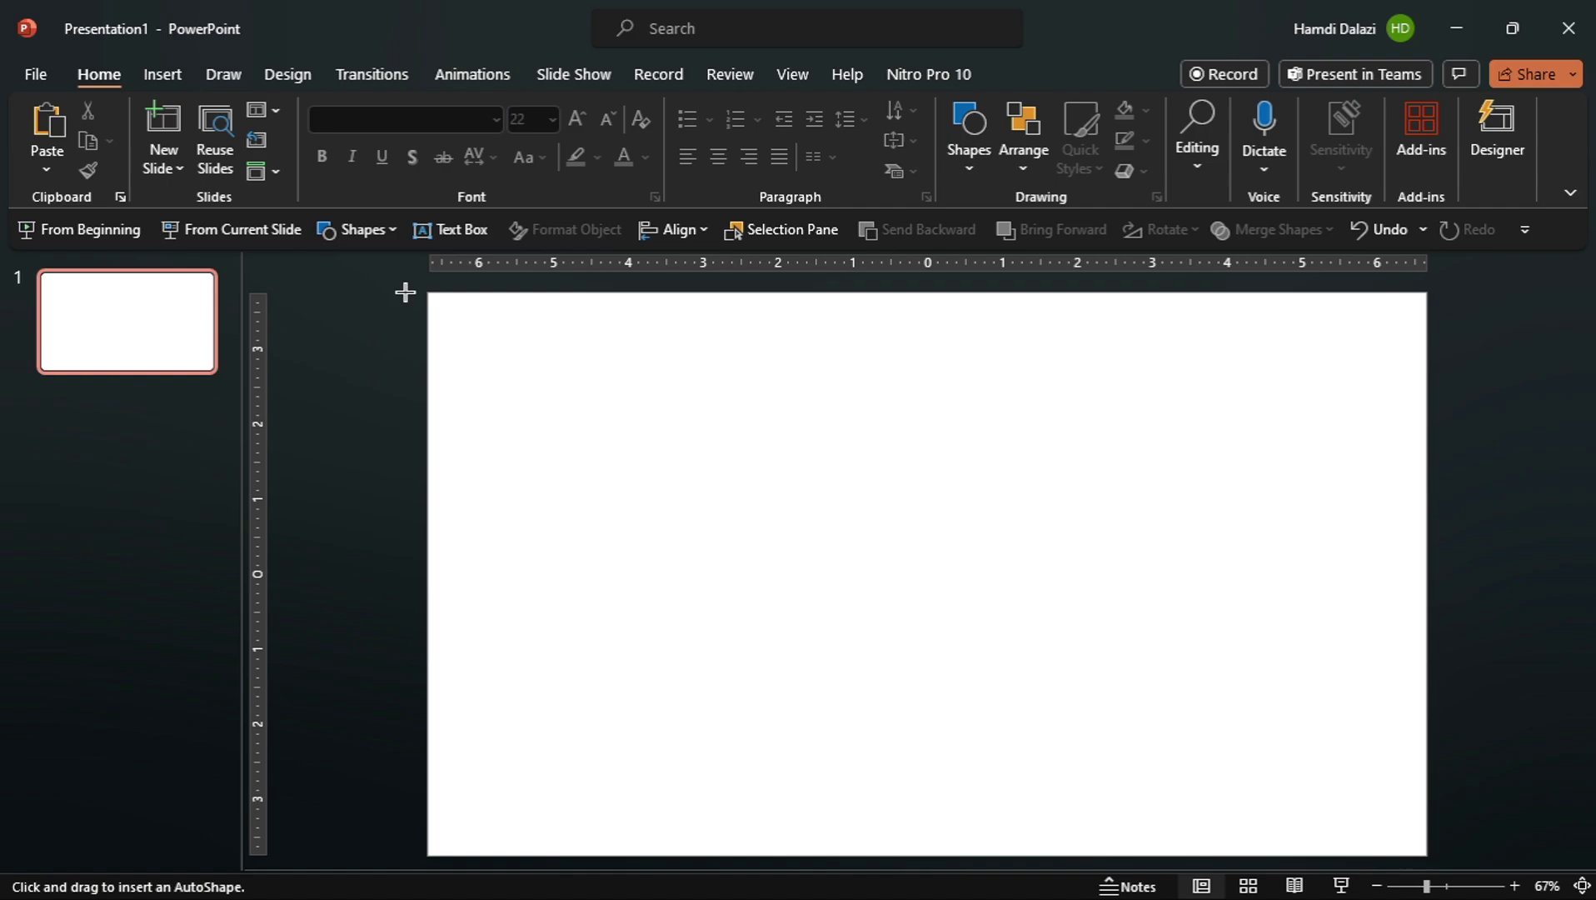
# - Draw a tall rectangle at the slide's left edge and duplicate it into four side by side
pyautogui.moveTo(426, 289); pyautogui.dragTo(538, 855)
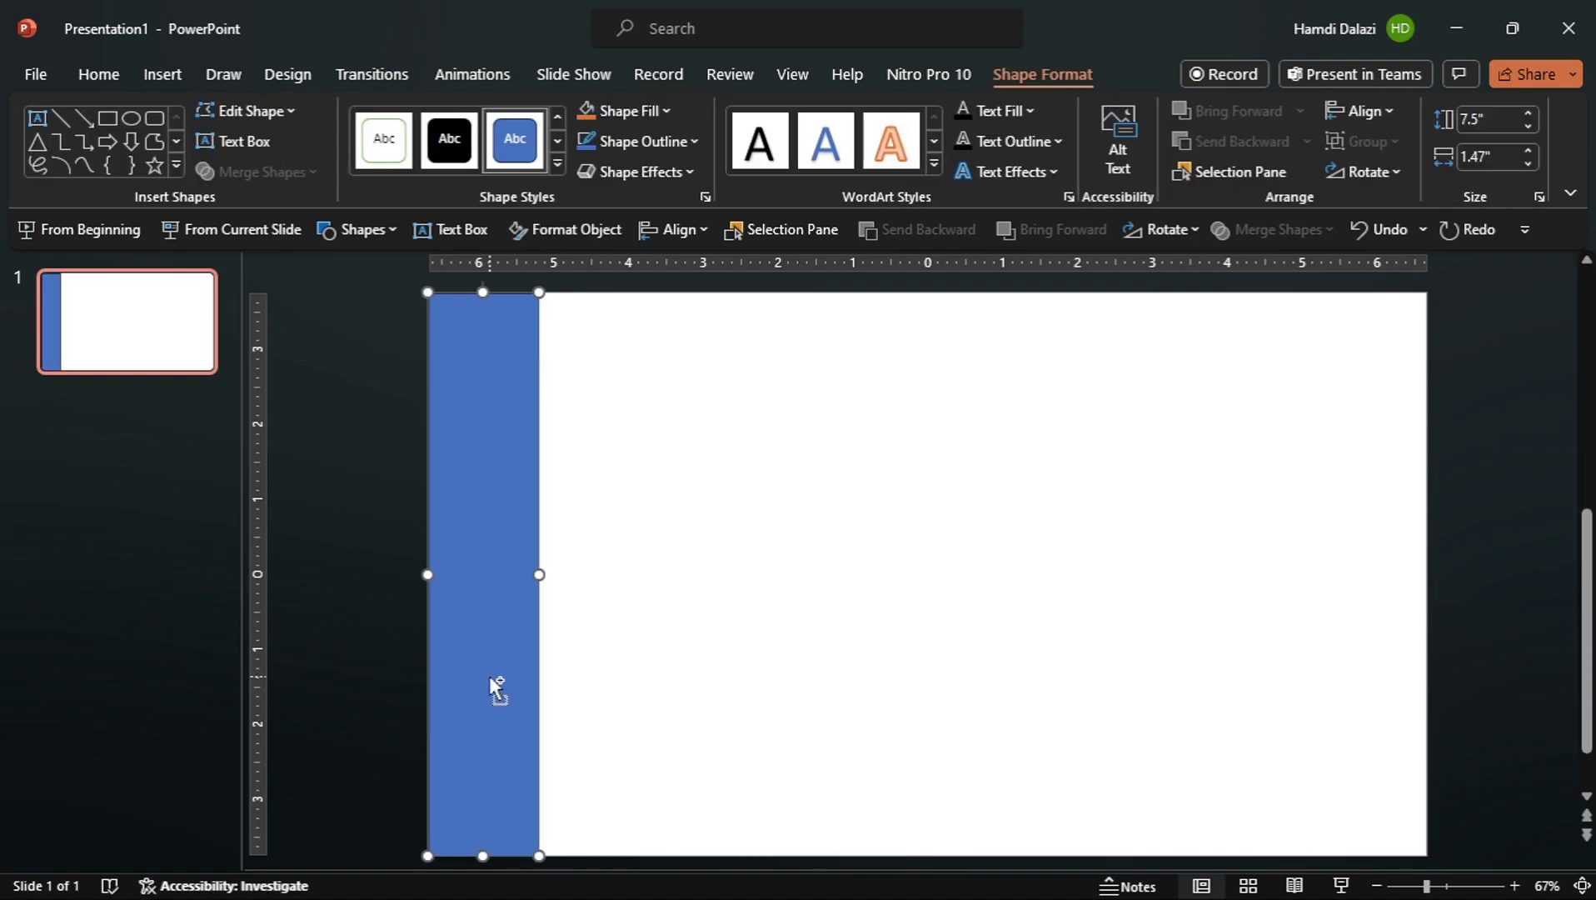
pyautogui.moveTo(495, 687); pyautogui.dragTo(598, 678)
pyautogui.press('F4')
pyautogui.press('F4')
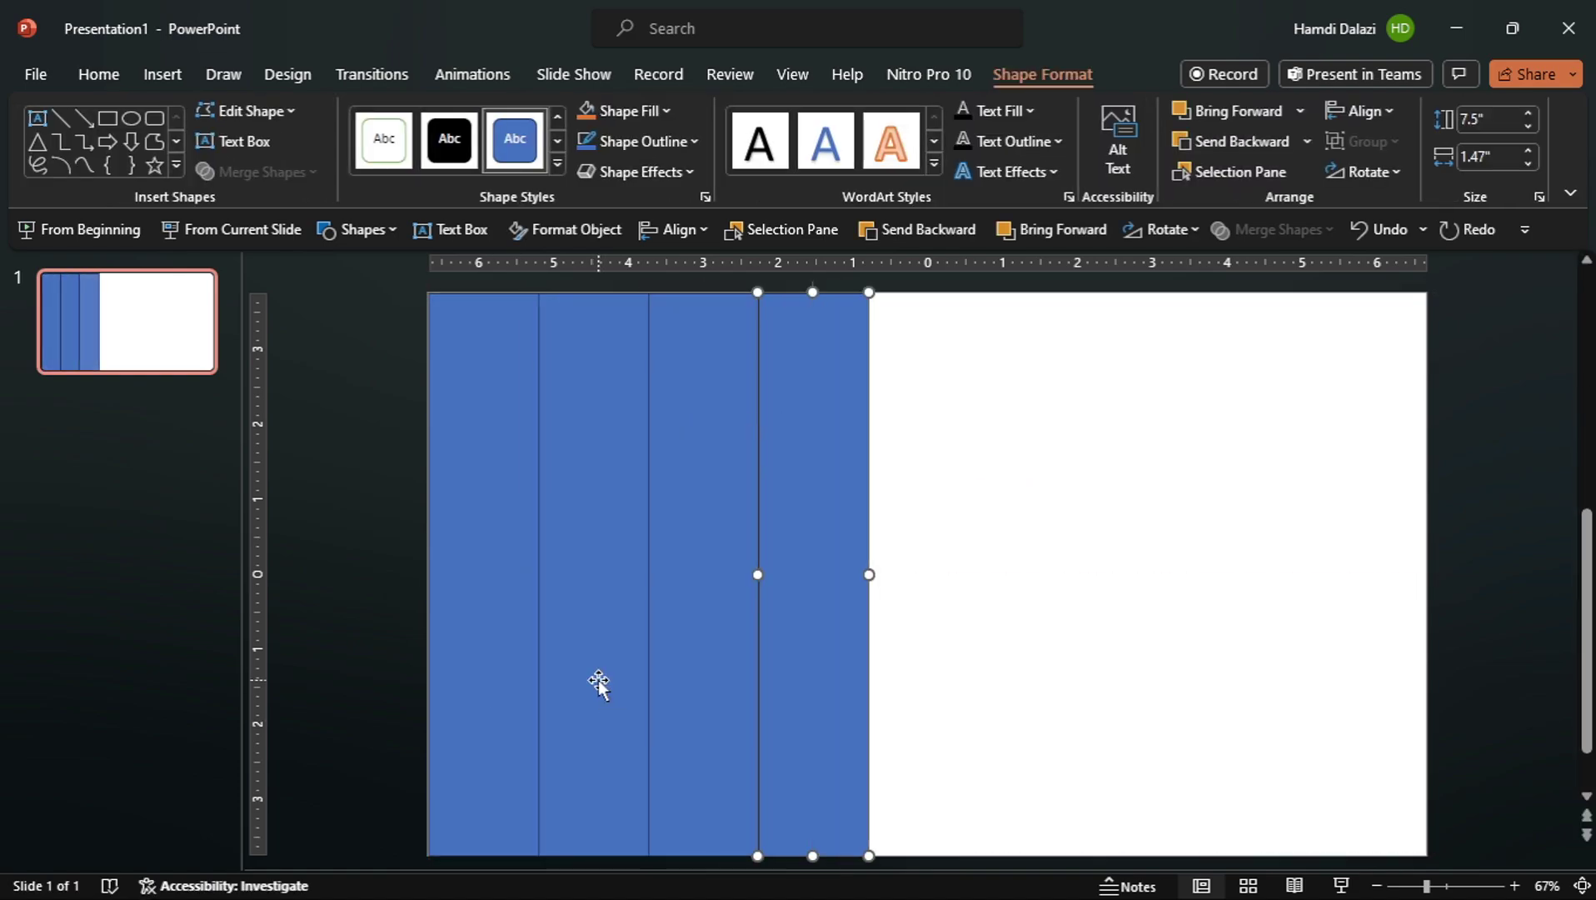
# - Stretch the four rectangles together to span the full slide width, then ungroup them
pyautogui.hotkey('ctrl', 'a')
pyautogui.hotkey('ctrl', 'g')
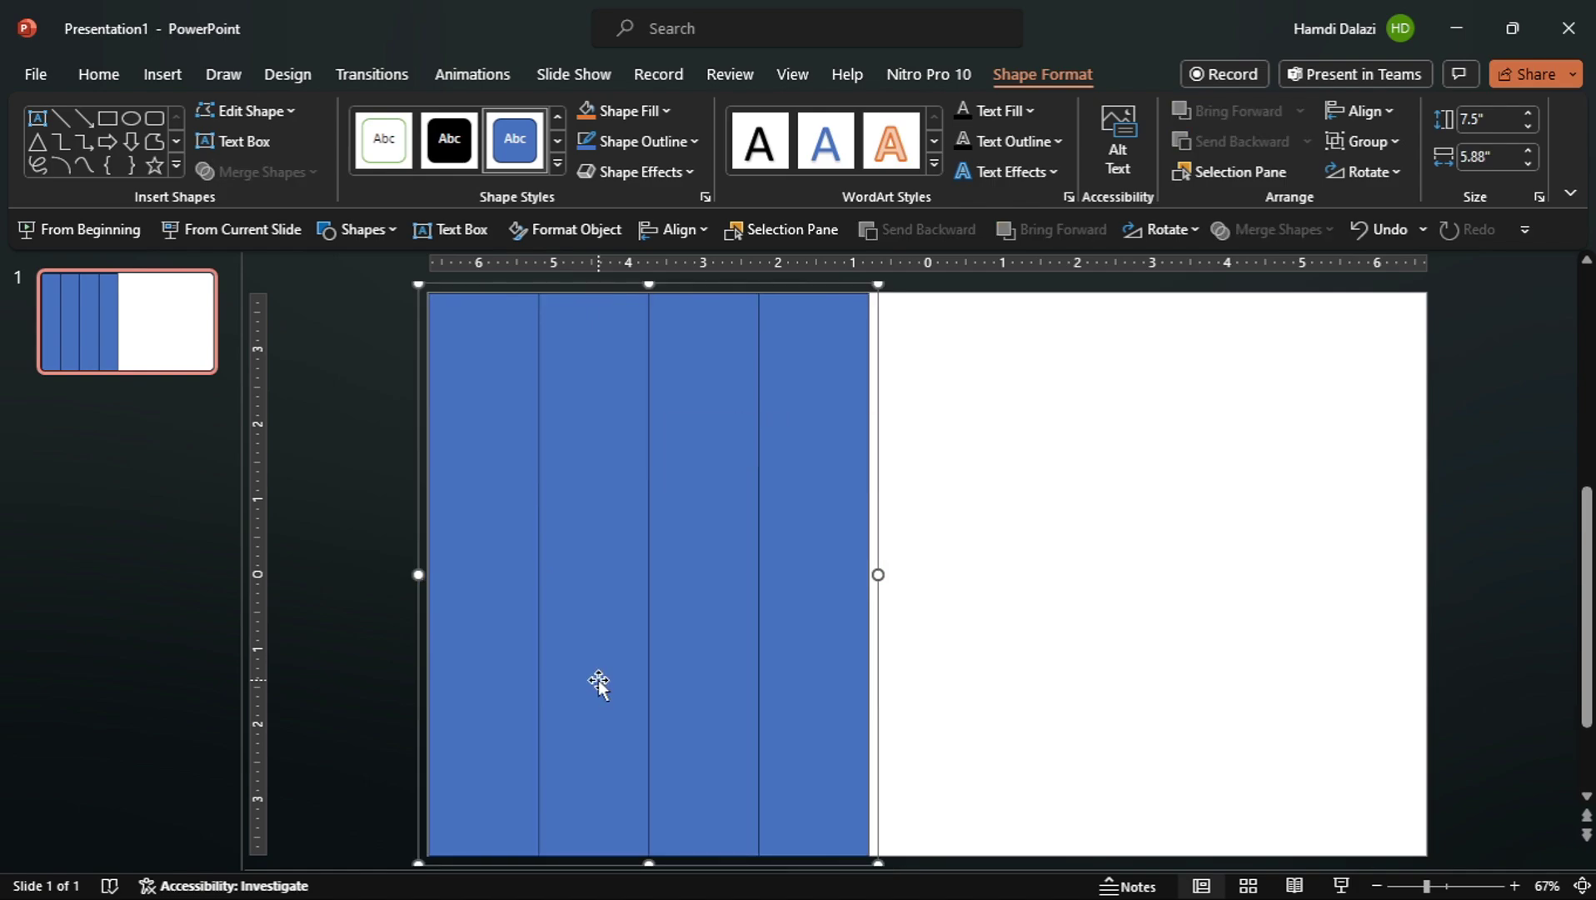
pyautogui.moveTo(879, 573); pyautogui.dragTo(1424, 590)
pyautogui.hotkey('ctrl', 'shift', 'g')
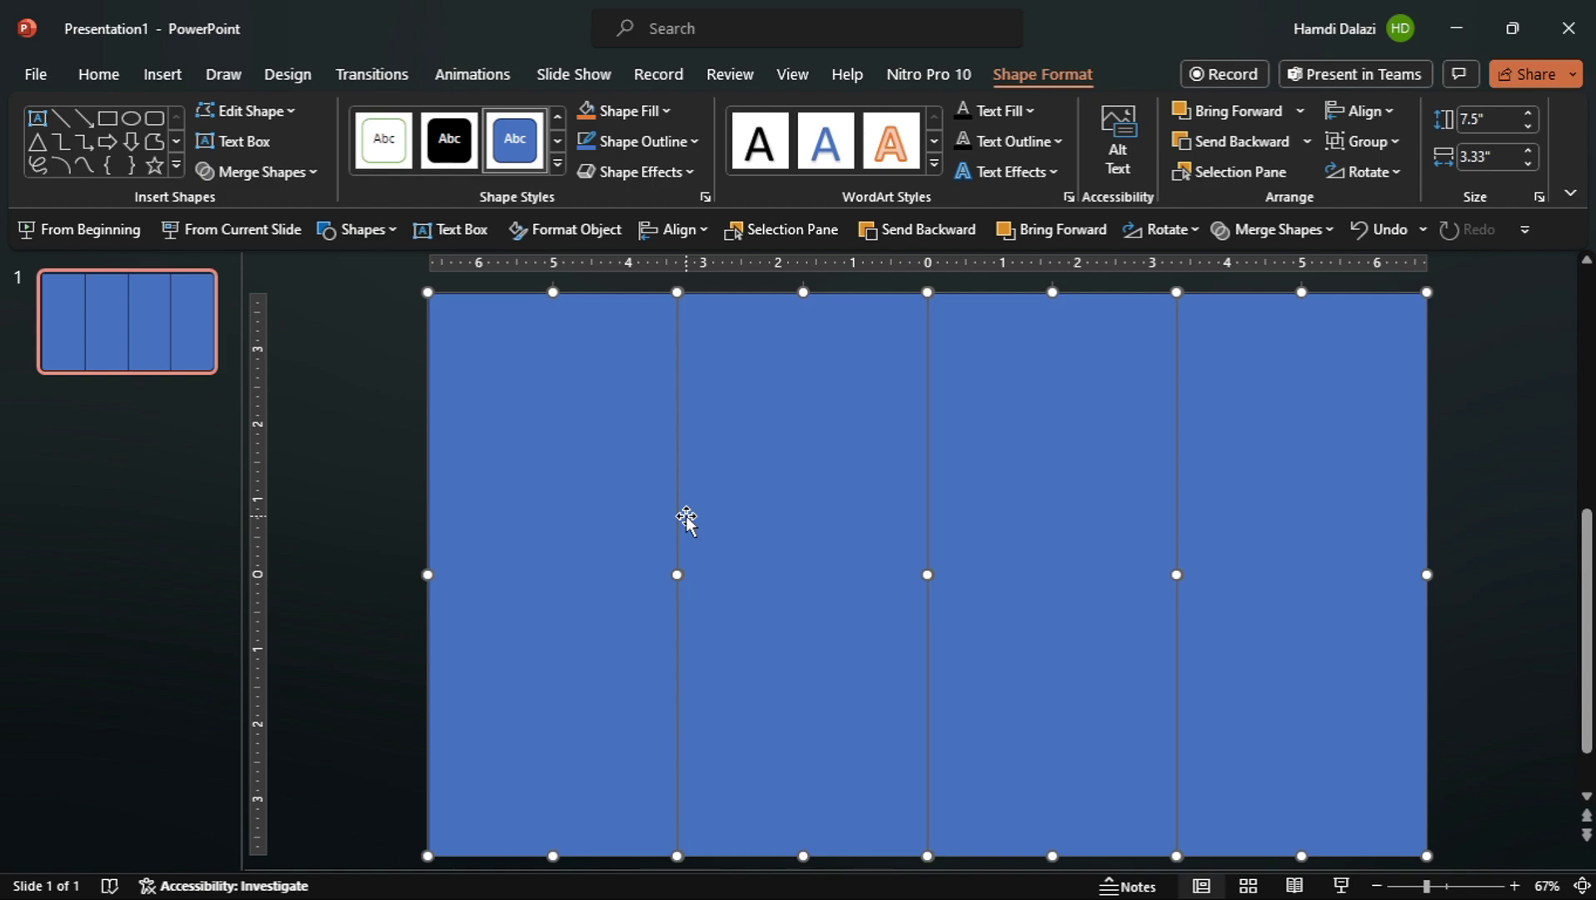
# - Apply My Color Theme to this slide
pyautogui.click(290, 76)
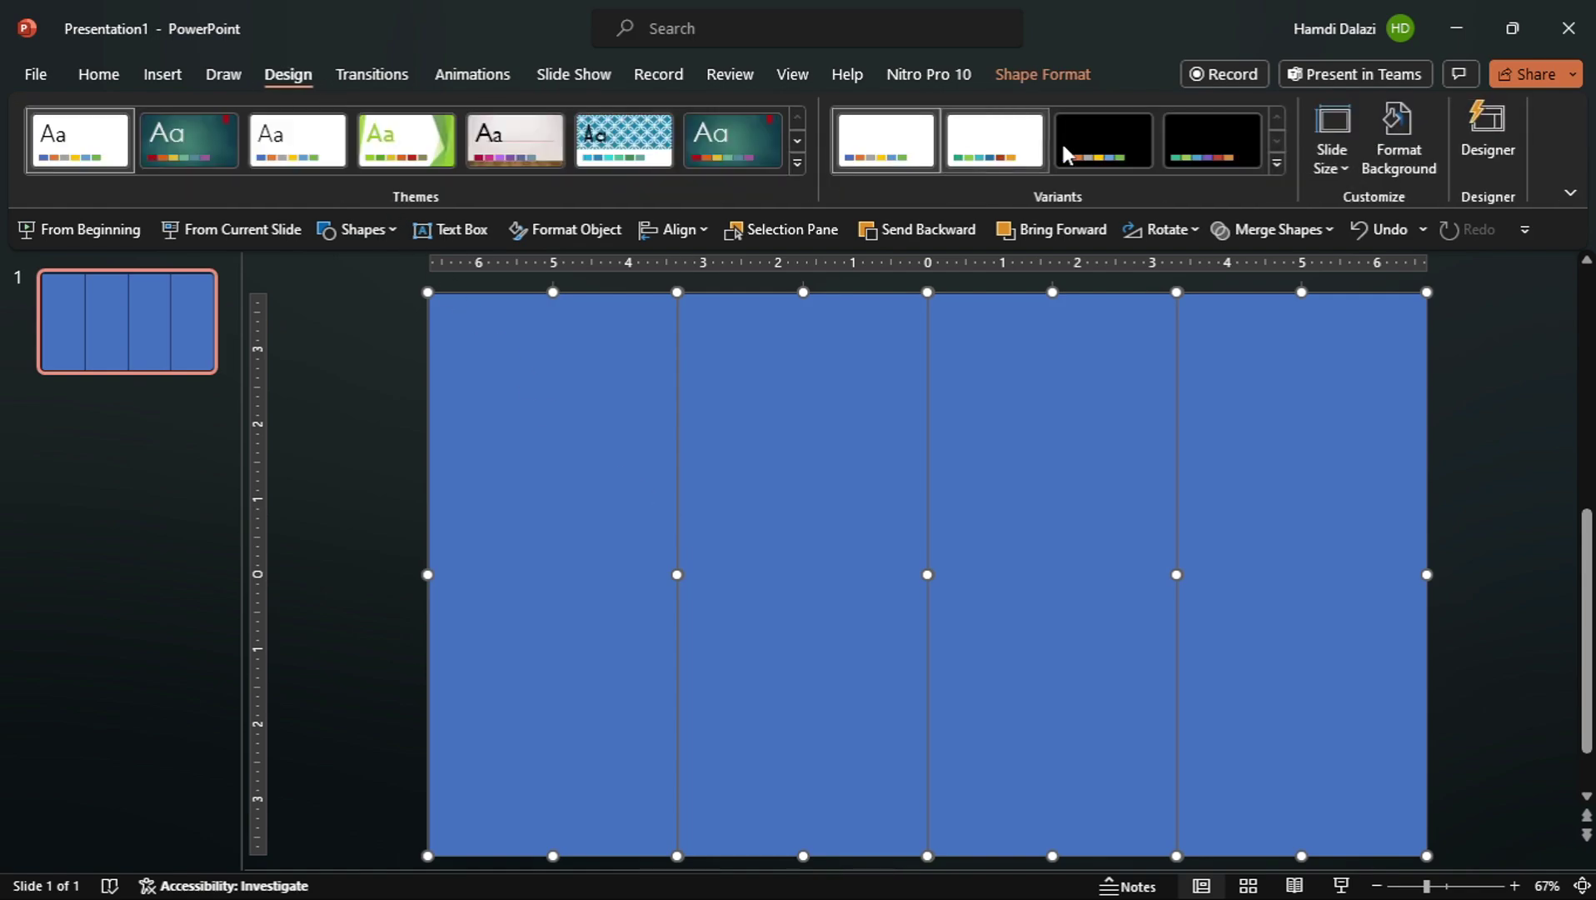
pyautogui.click(1276, 164)
pyautogui.moveTo(1272, 204)
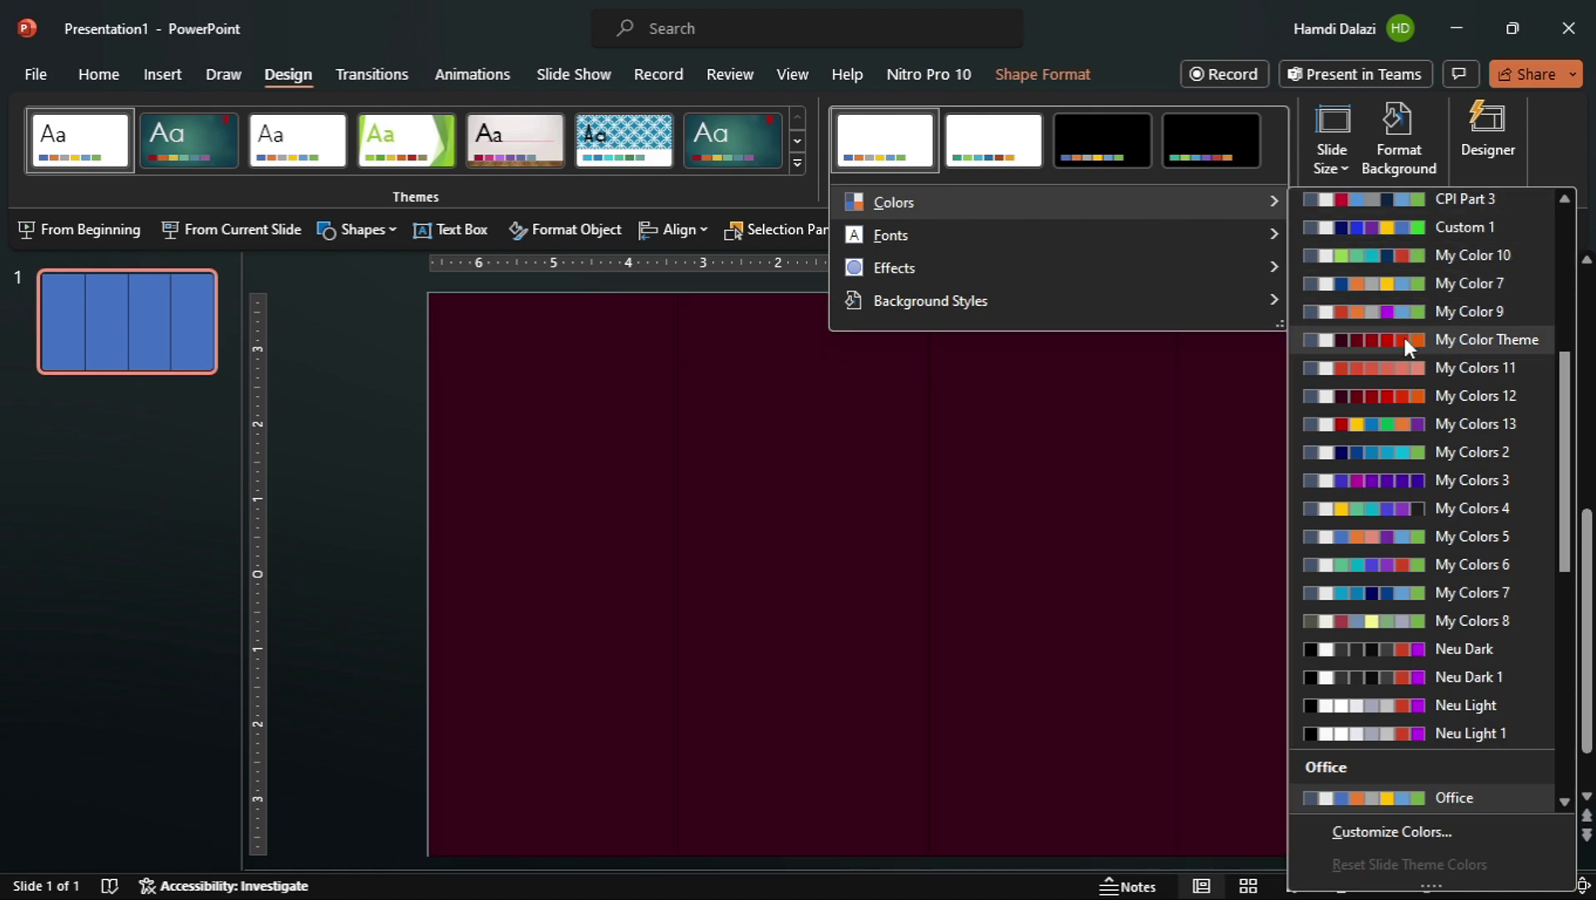
pyautogui.rightClick(1385, 340)
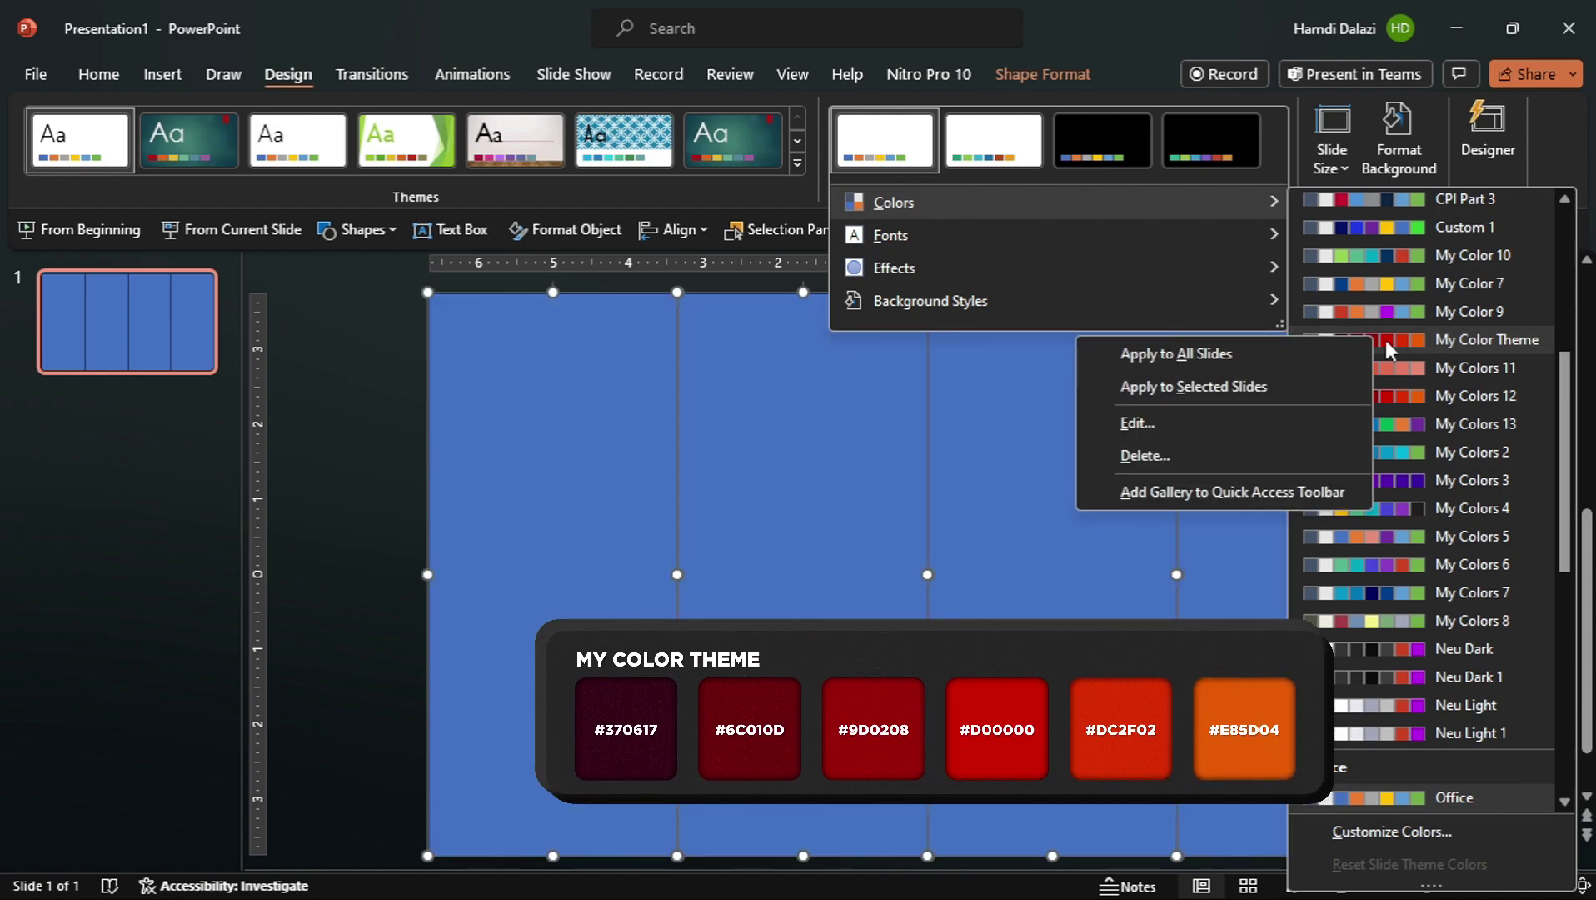
pyautogui.click(1298, 388)
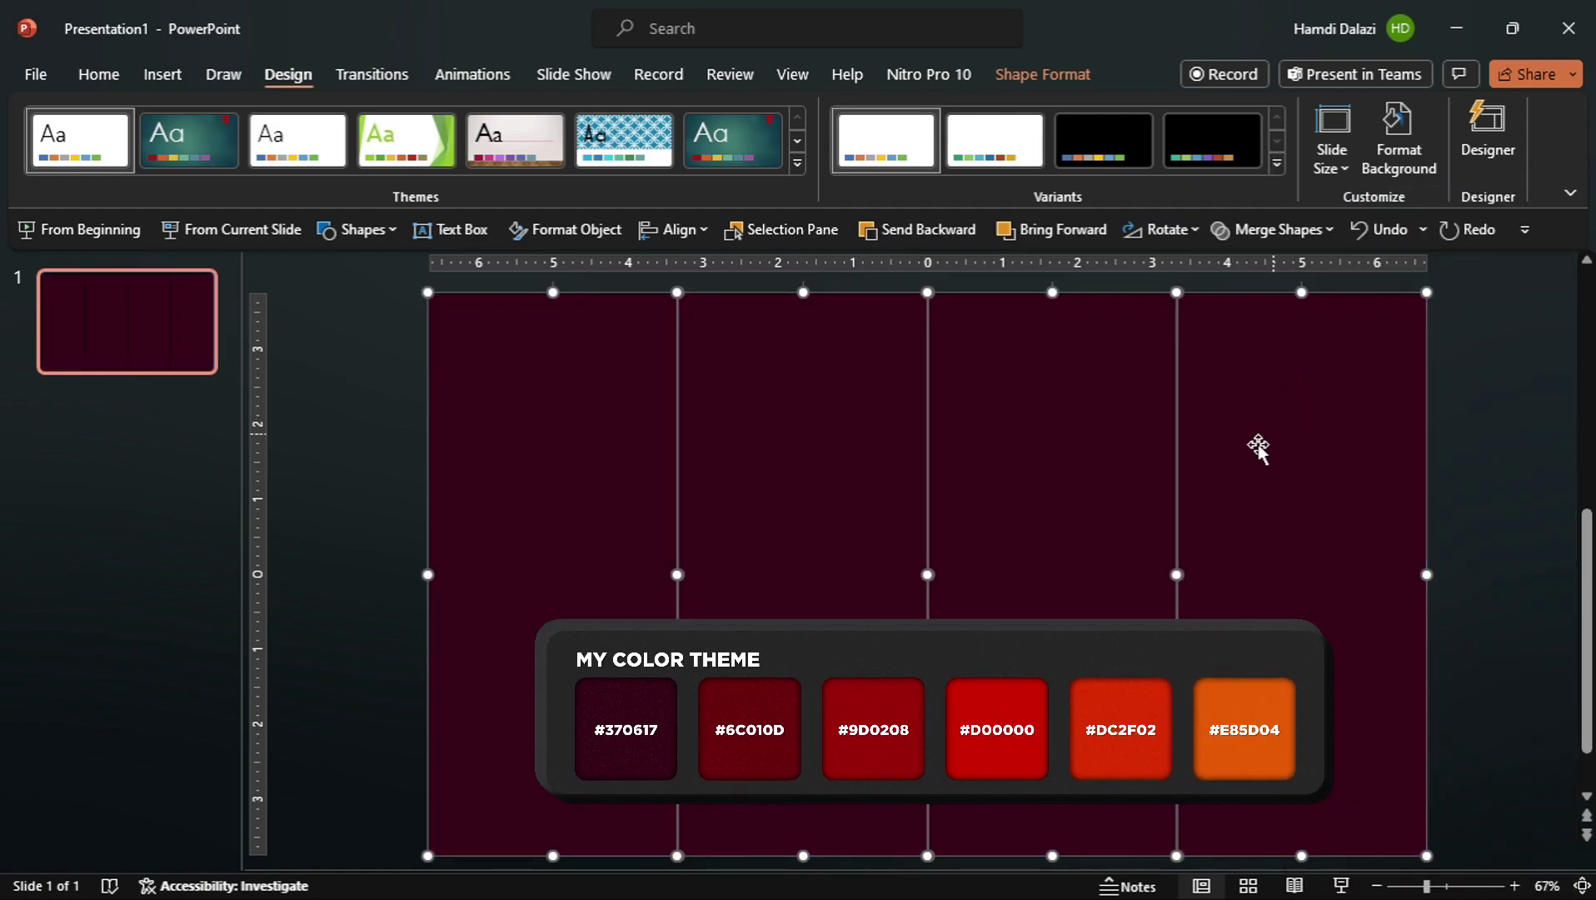
# - Fill the four rectangles with dark red, deeper red, bright red and dark maroon
pyautogui.click(574, 488)
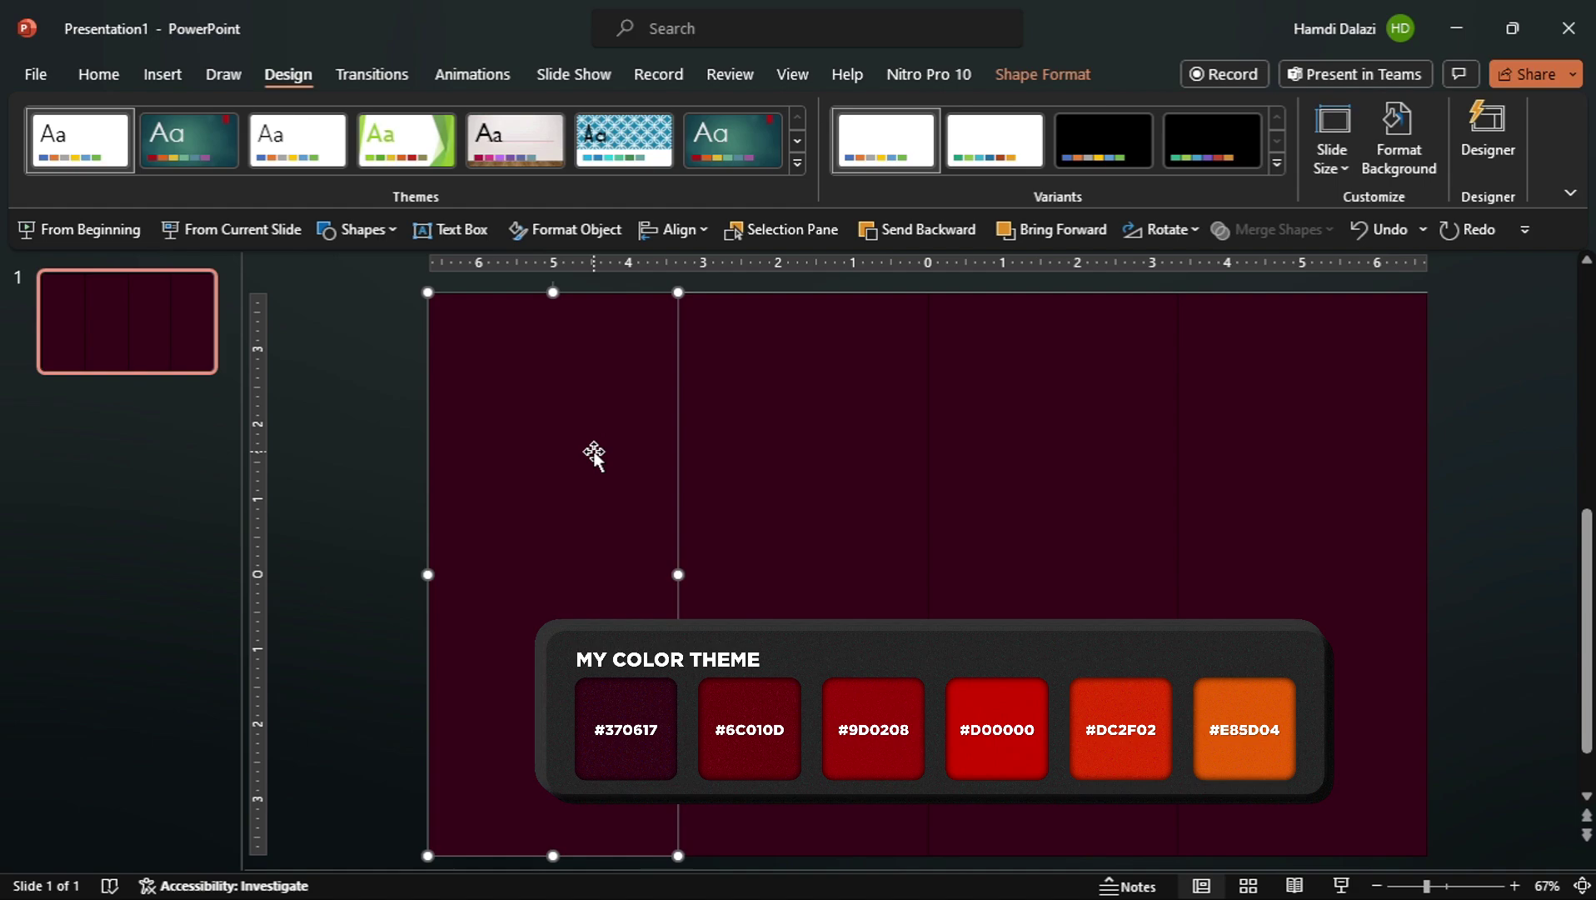
pyautogui.click(1037, 73)
pyautogui.click(620, 110)
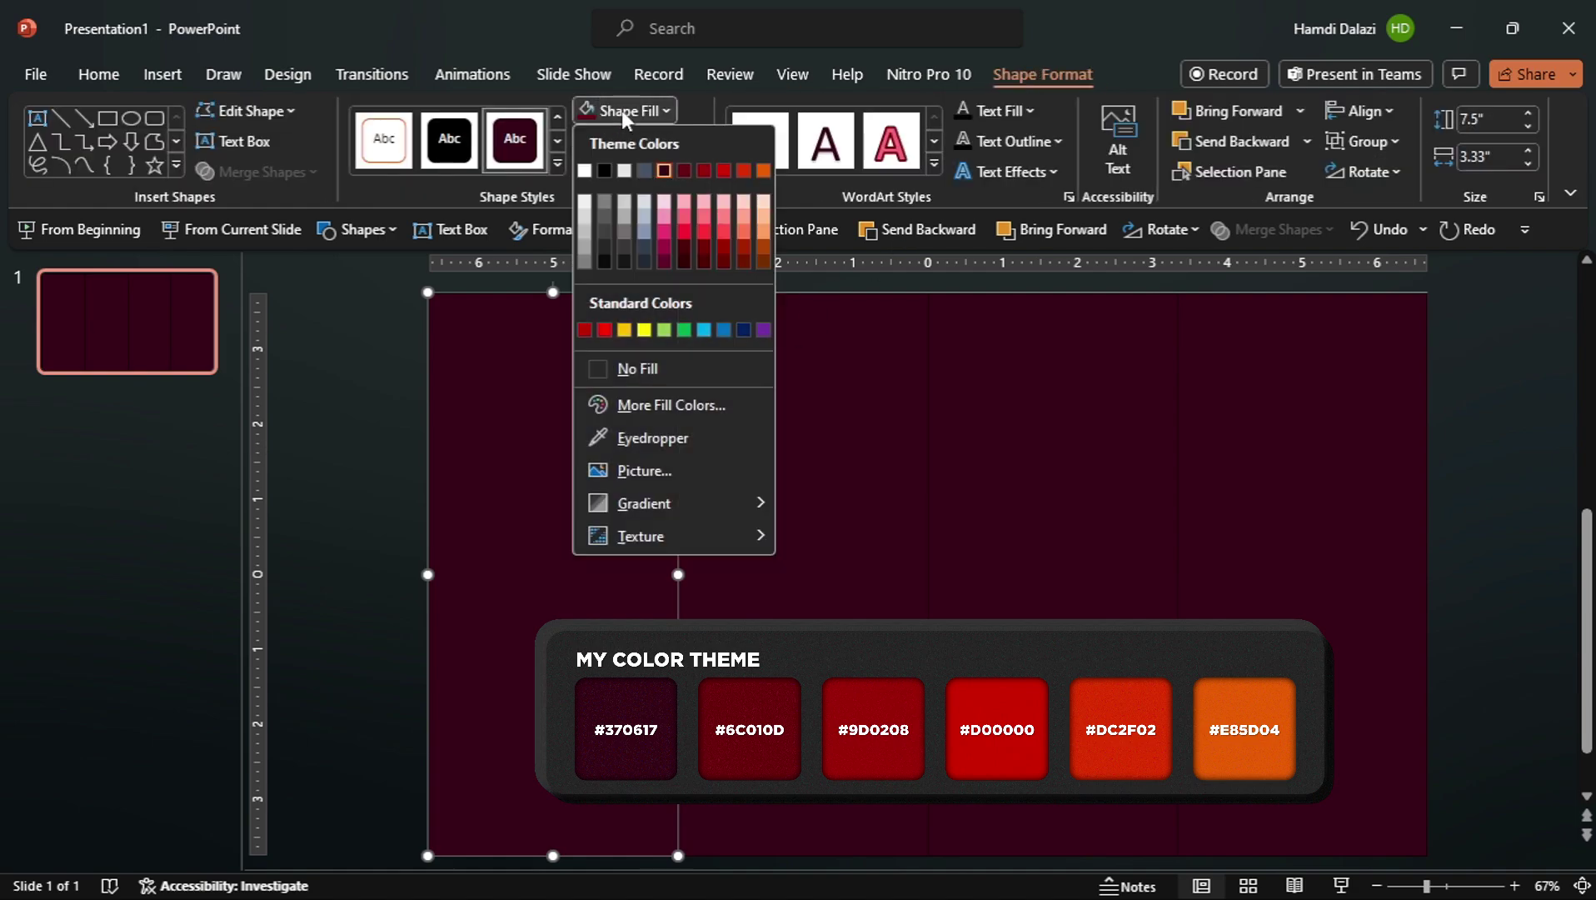
pyautogui.click(687, 170)
pyautogui.click(740, 381)
pyautogui.click(671, 110)
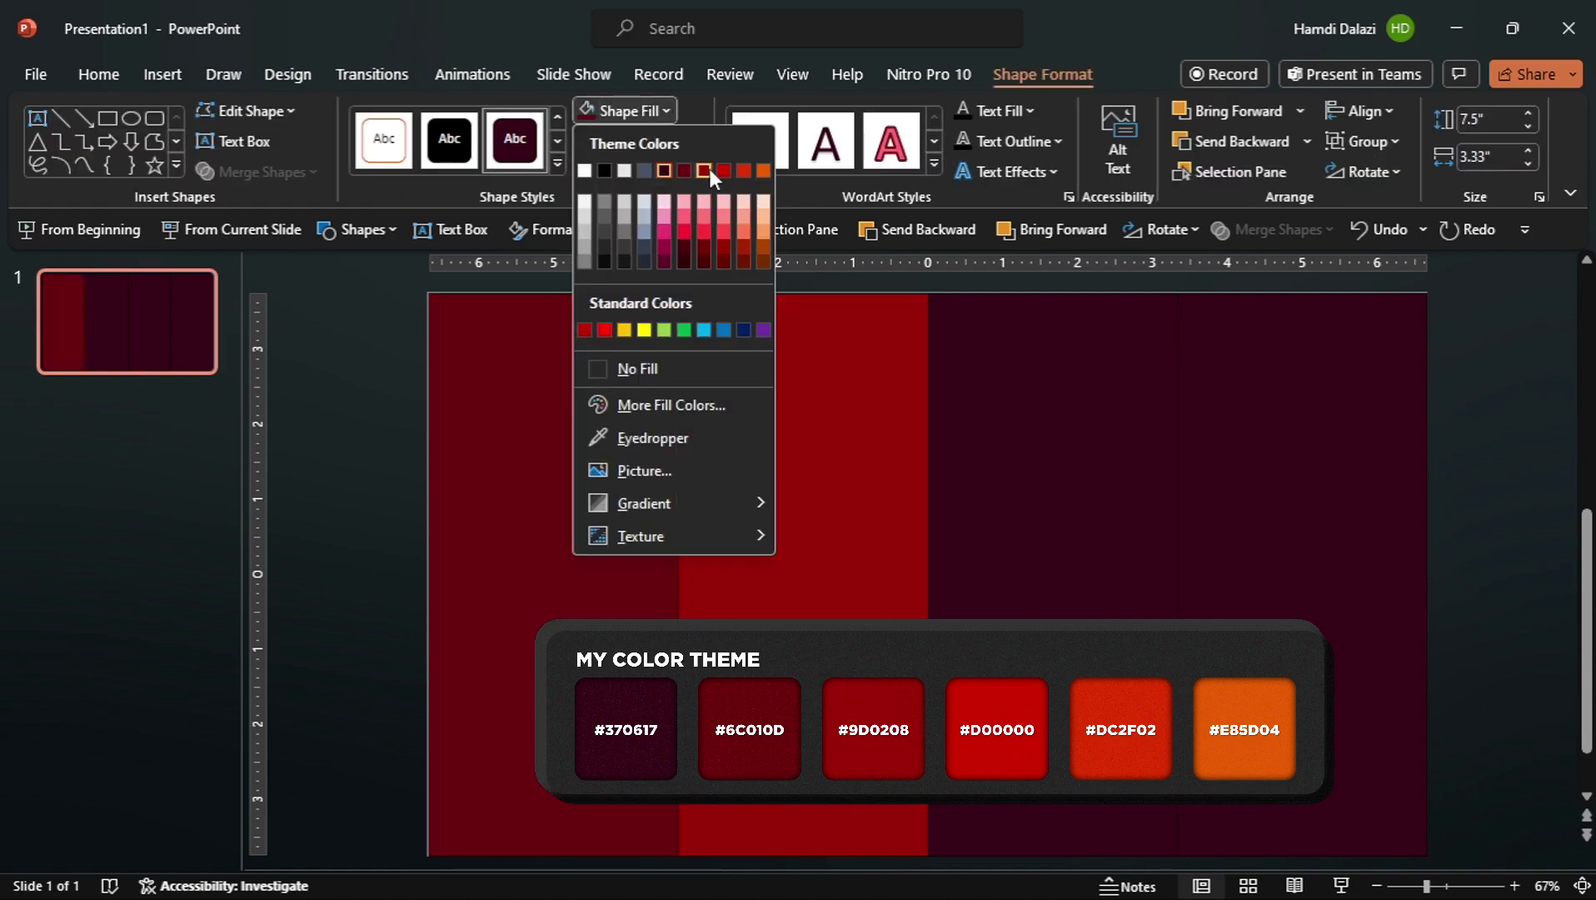
pyautogui.click(710, 170)
pyautogui.click(997, 424)
pyautogui.click(670, 111)
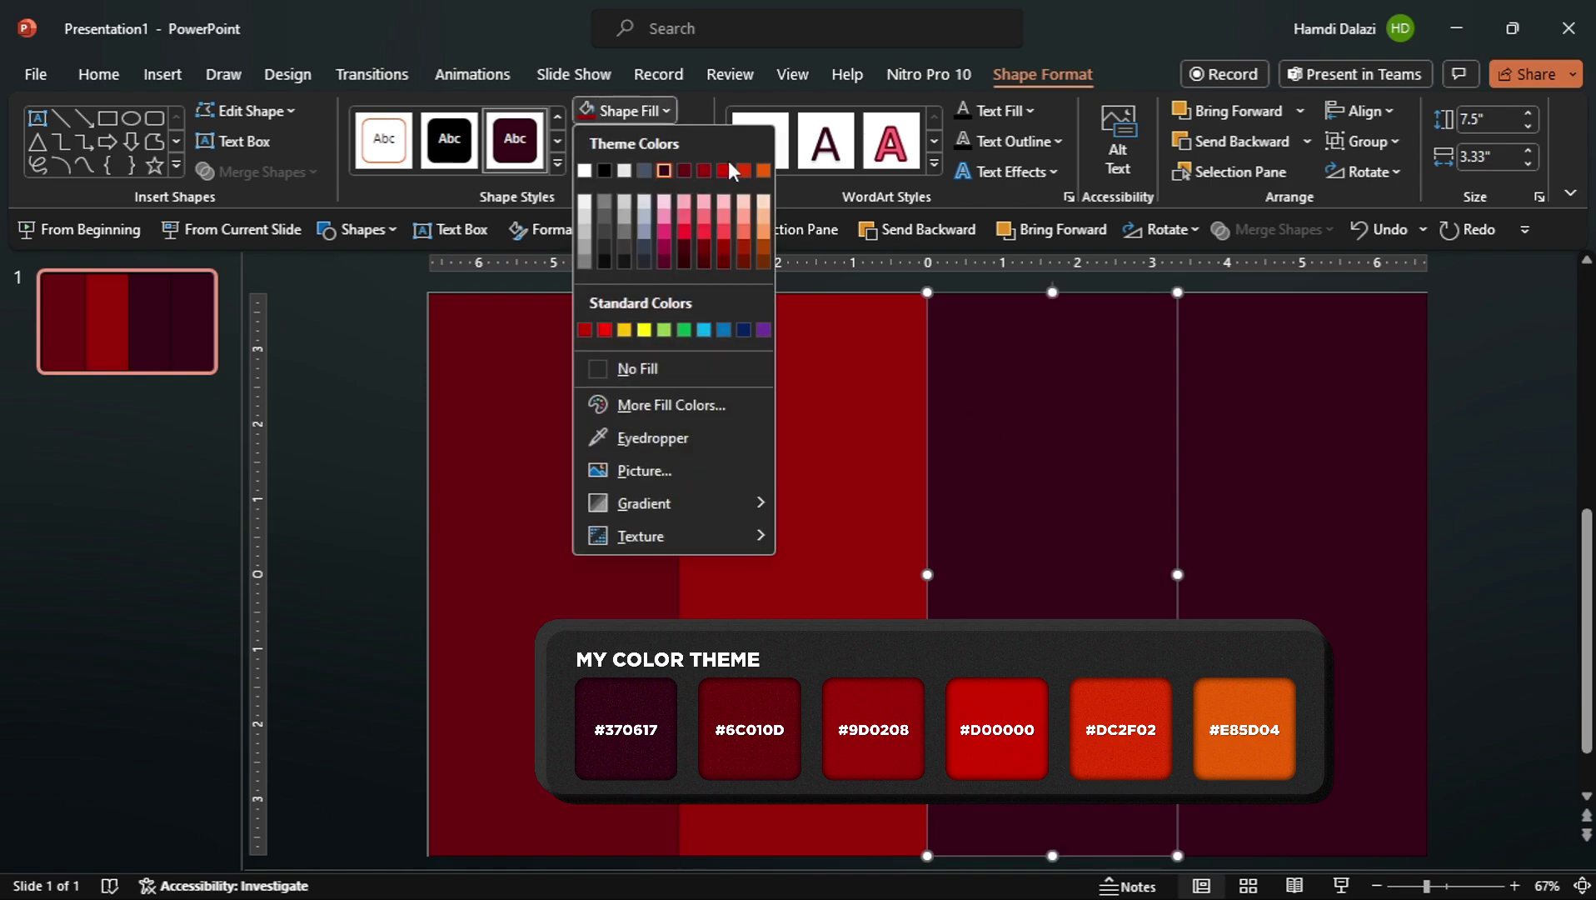
pyautogui.click(728, 168)
pyautogui.click(1225, 358)
pyautogui.click(668, 117)
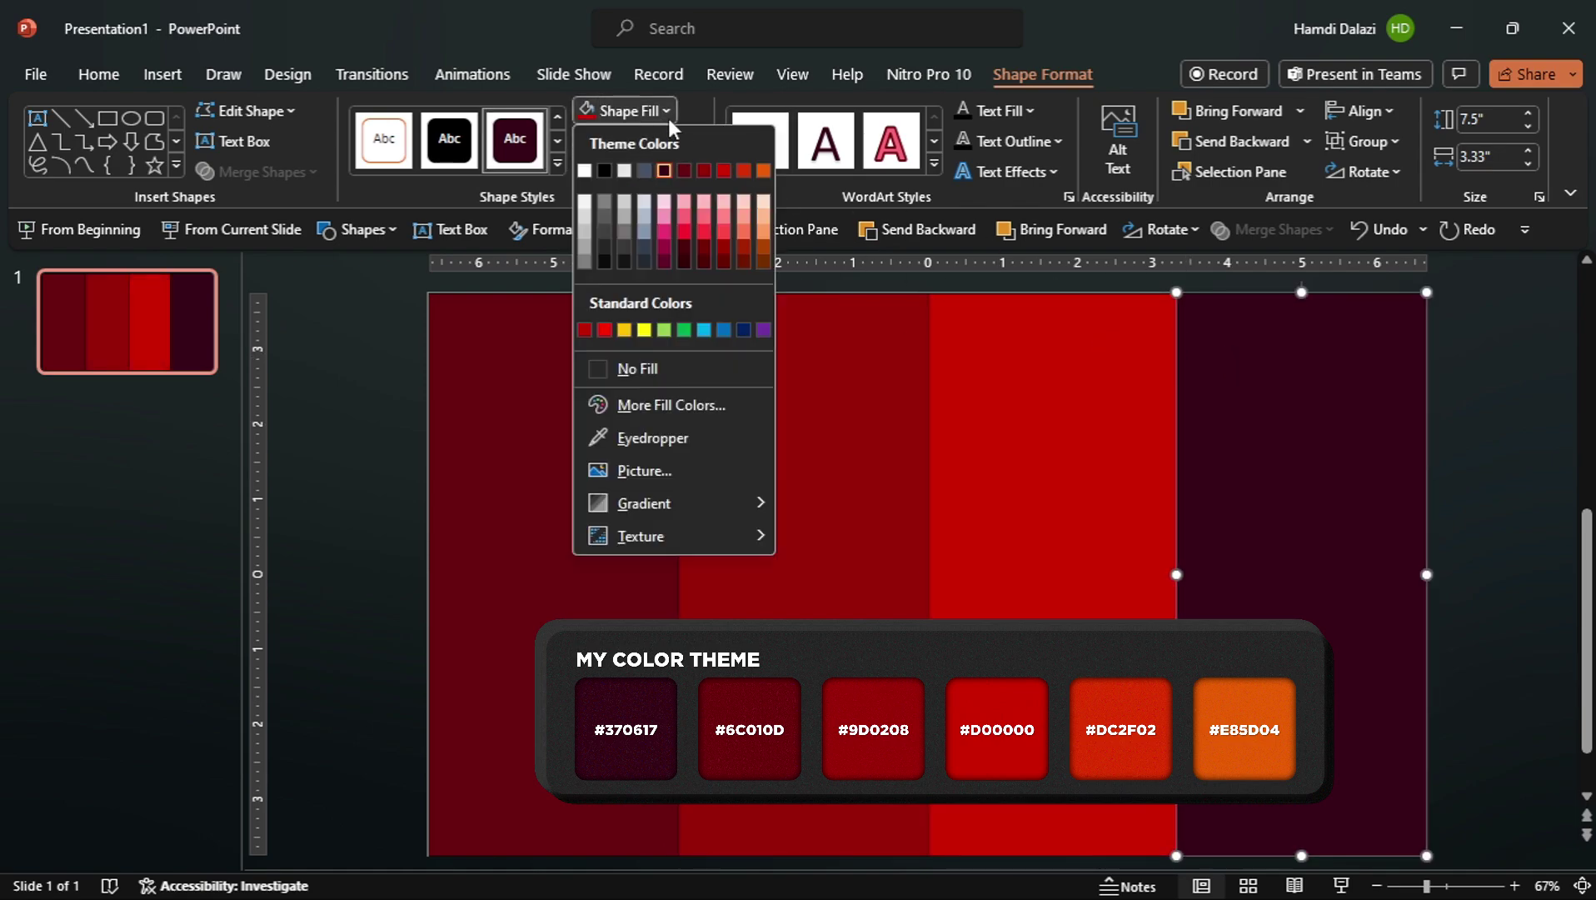
pyautogui.click(688, 166)
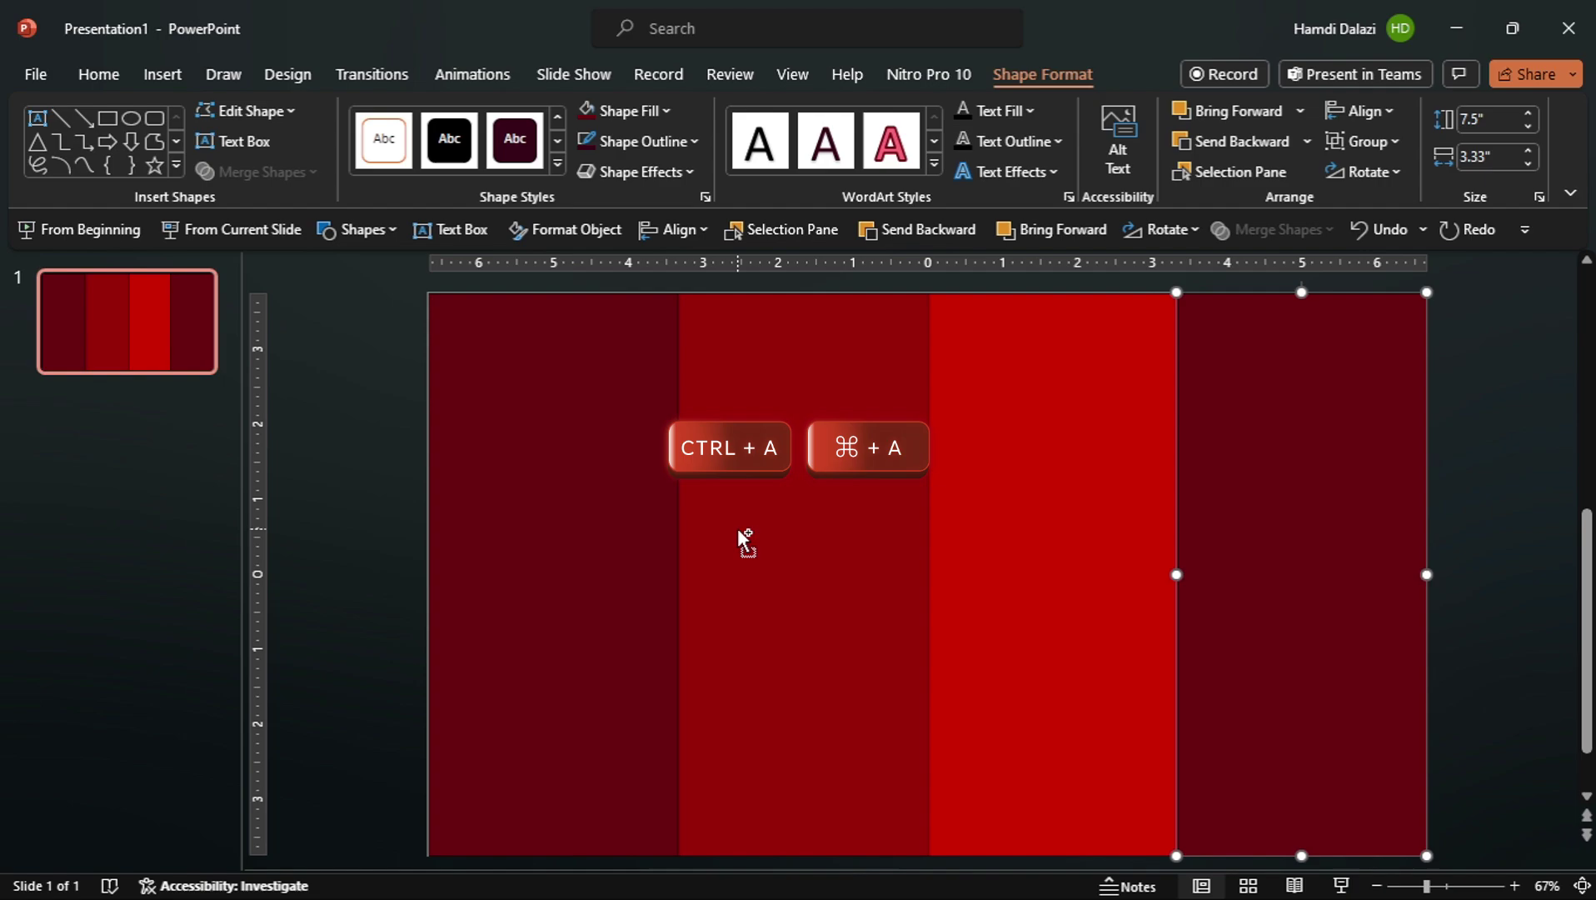
# - Remove the outlines from all four rectangles
pyautogui.hotkey('ctrl', 'a')
pyautogui.click(663, 140)
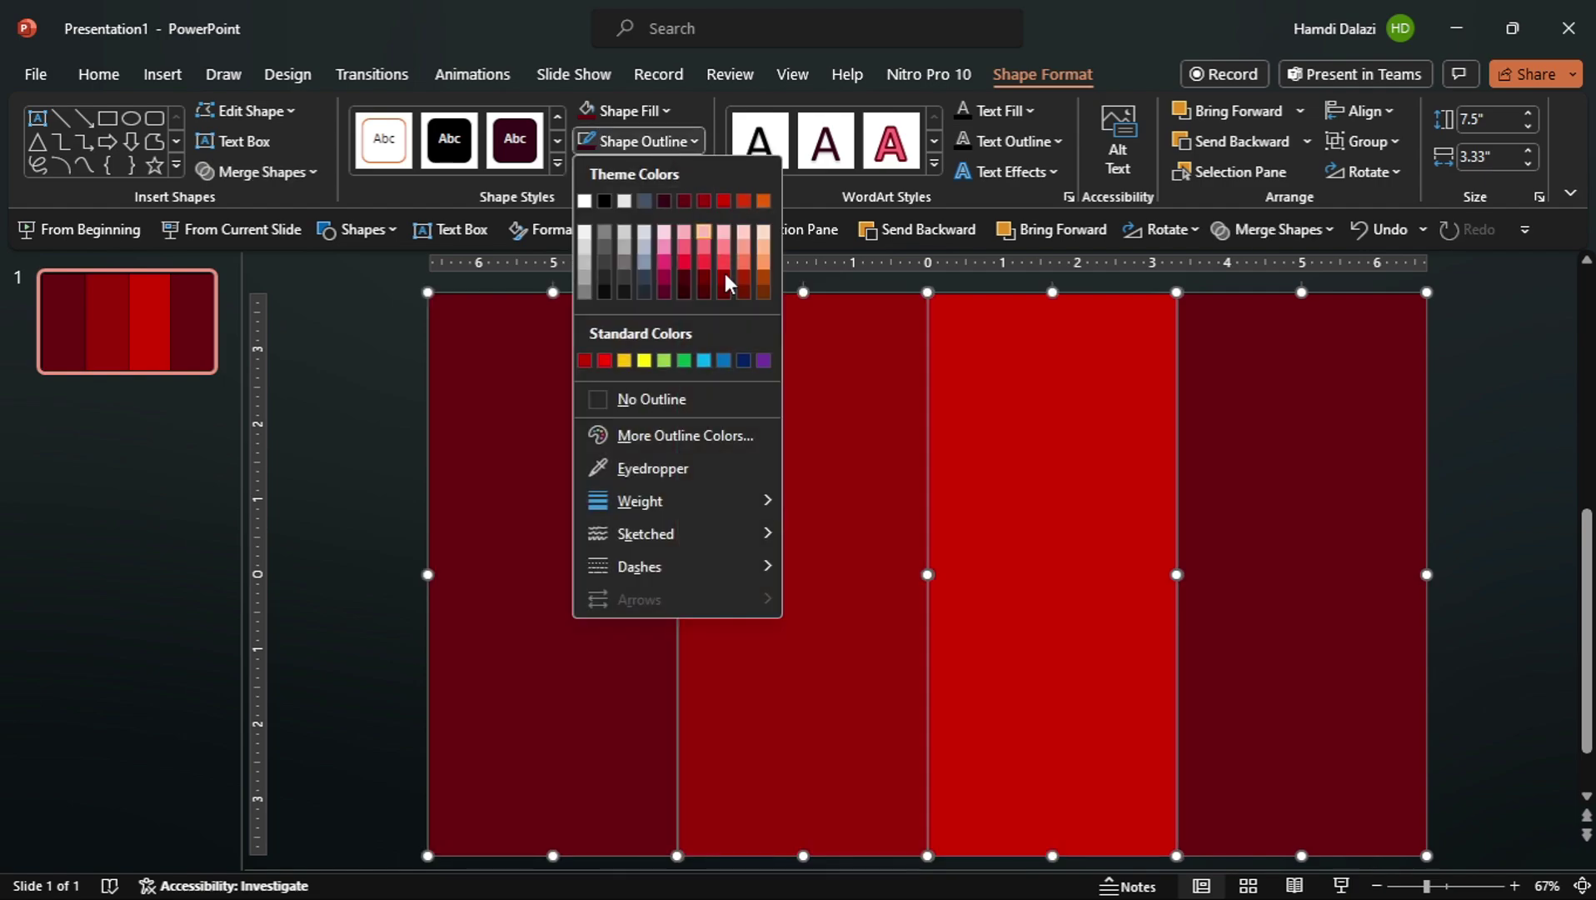
pyautogui.click(712, 404)
pyautogui.press('Escape')
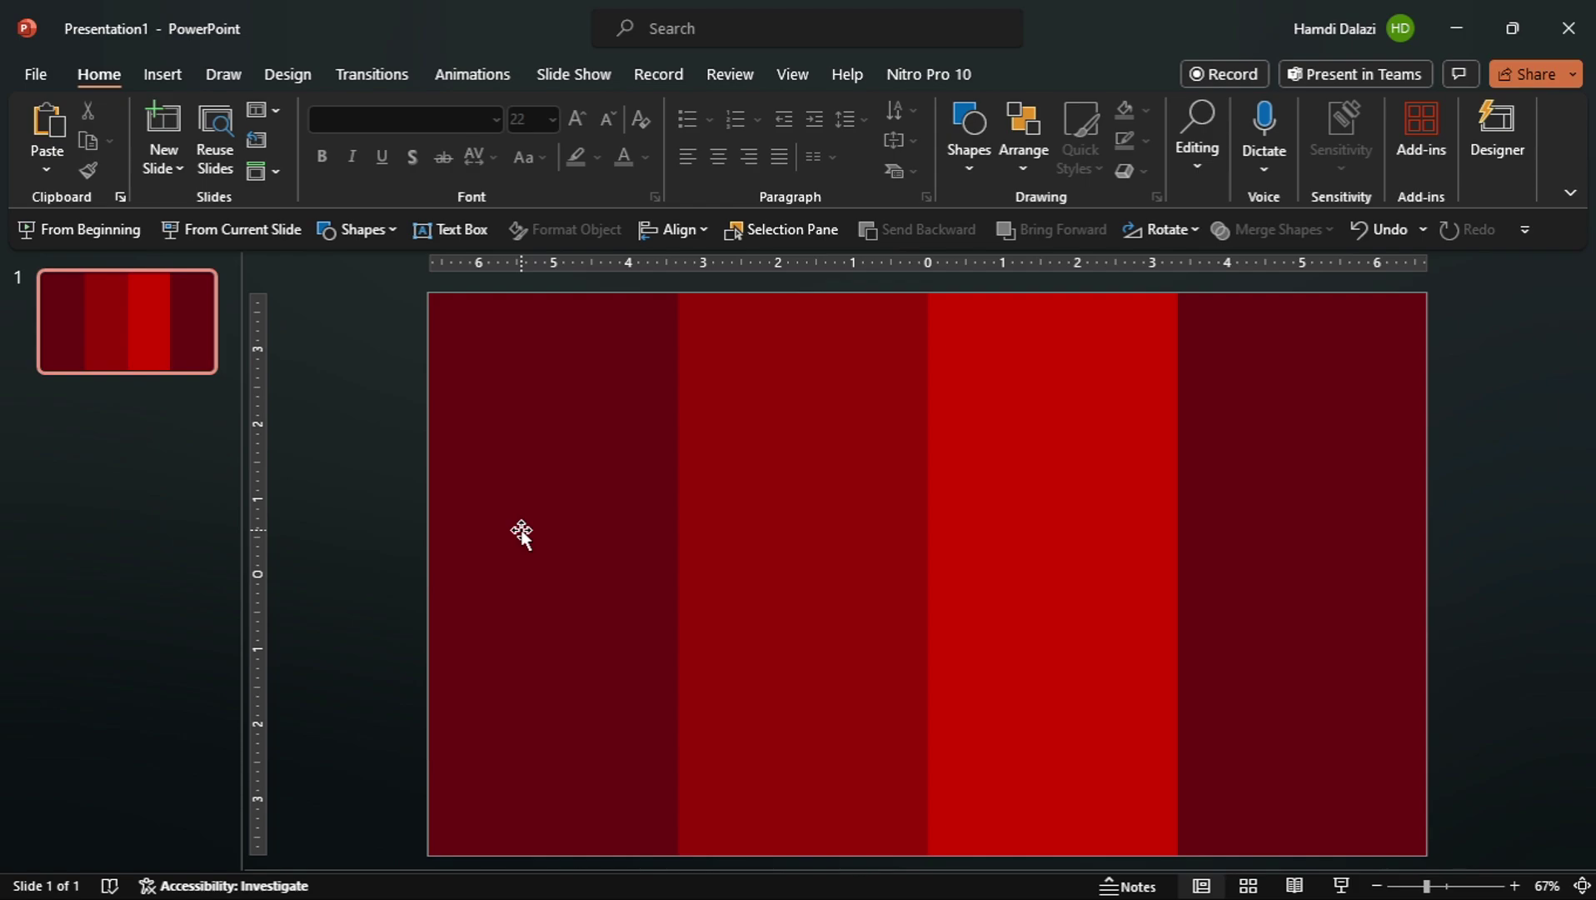
# - Paste the saved STRENGTHS text box from the clipboard history onto the slide
pyautogui.click(121, 197)
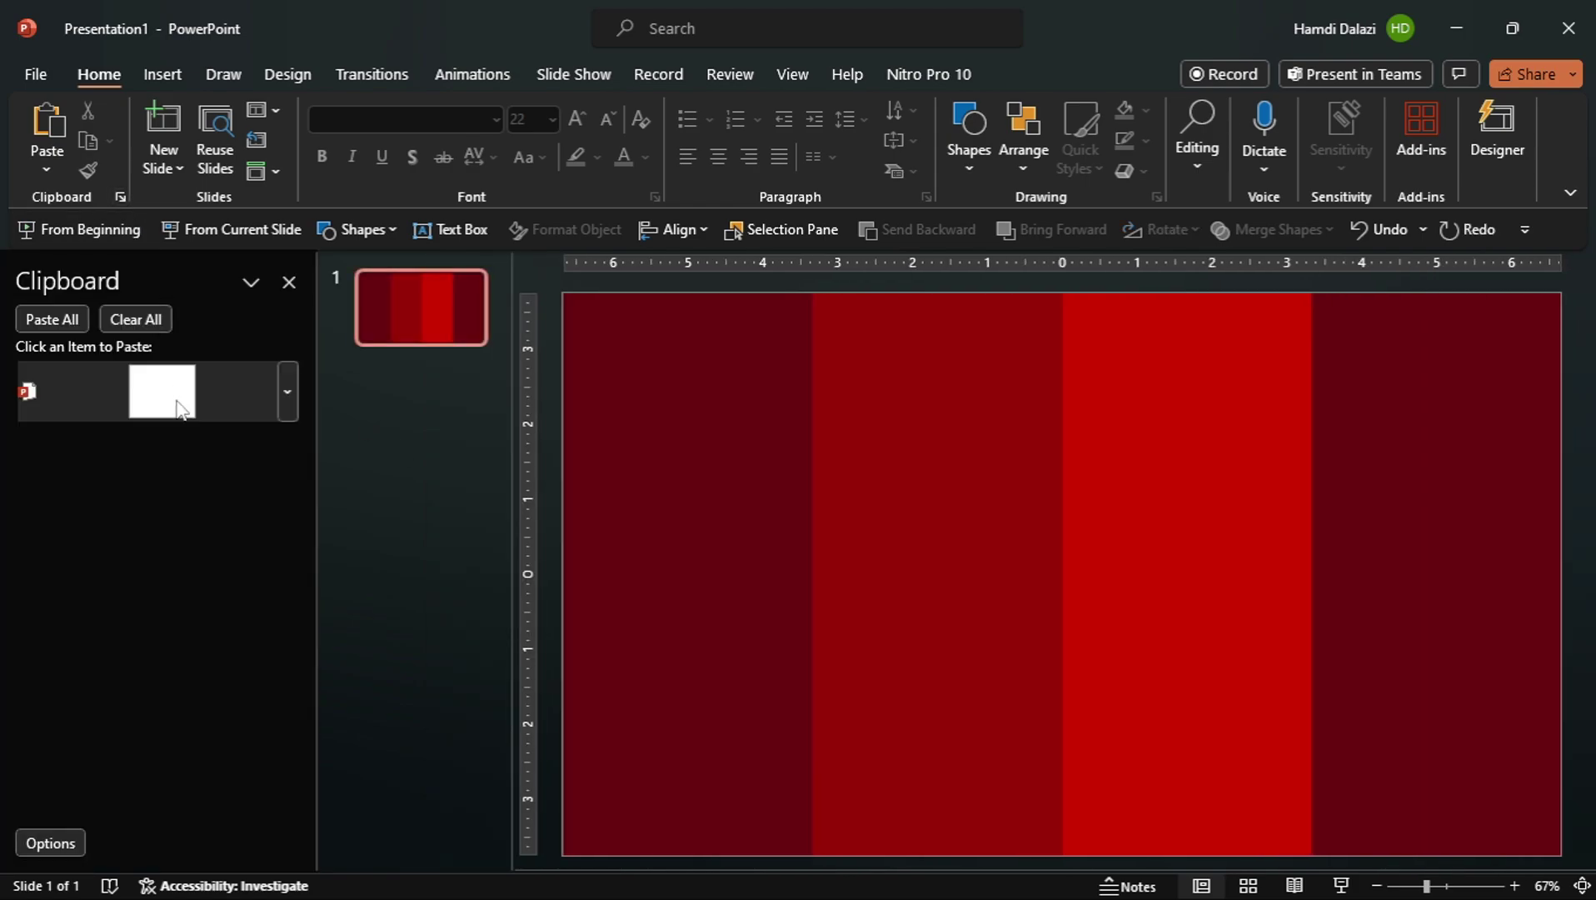
pyautogui.click(167, 396)
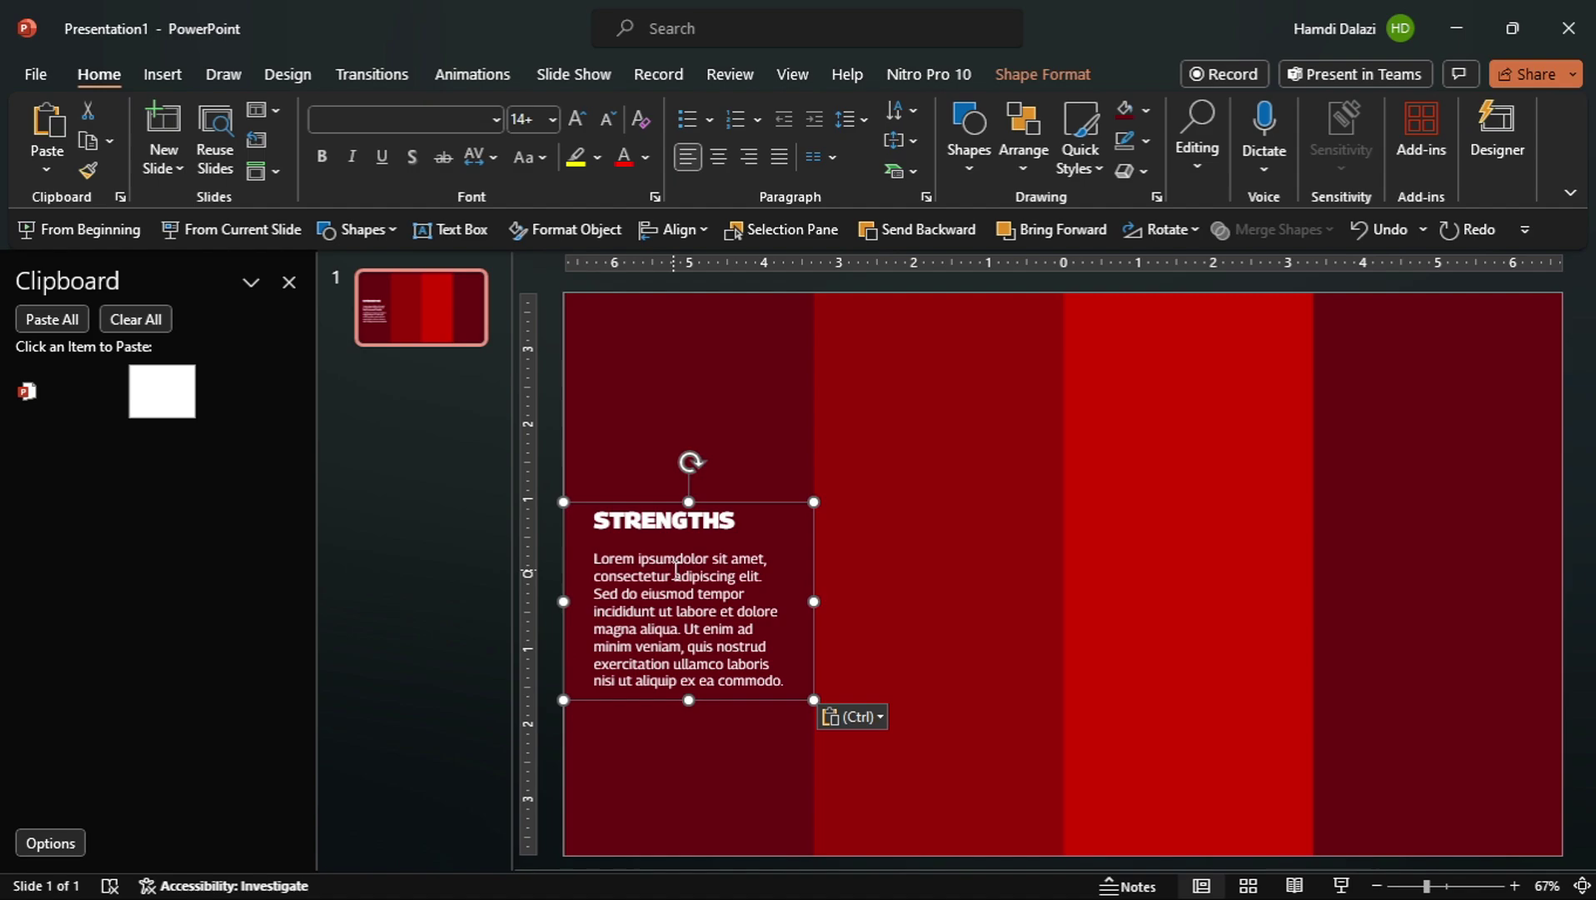
pyautogui.click(289, 281)
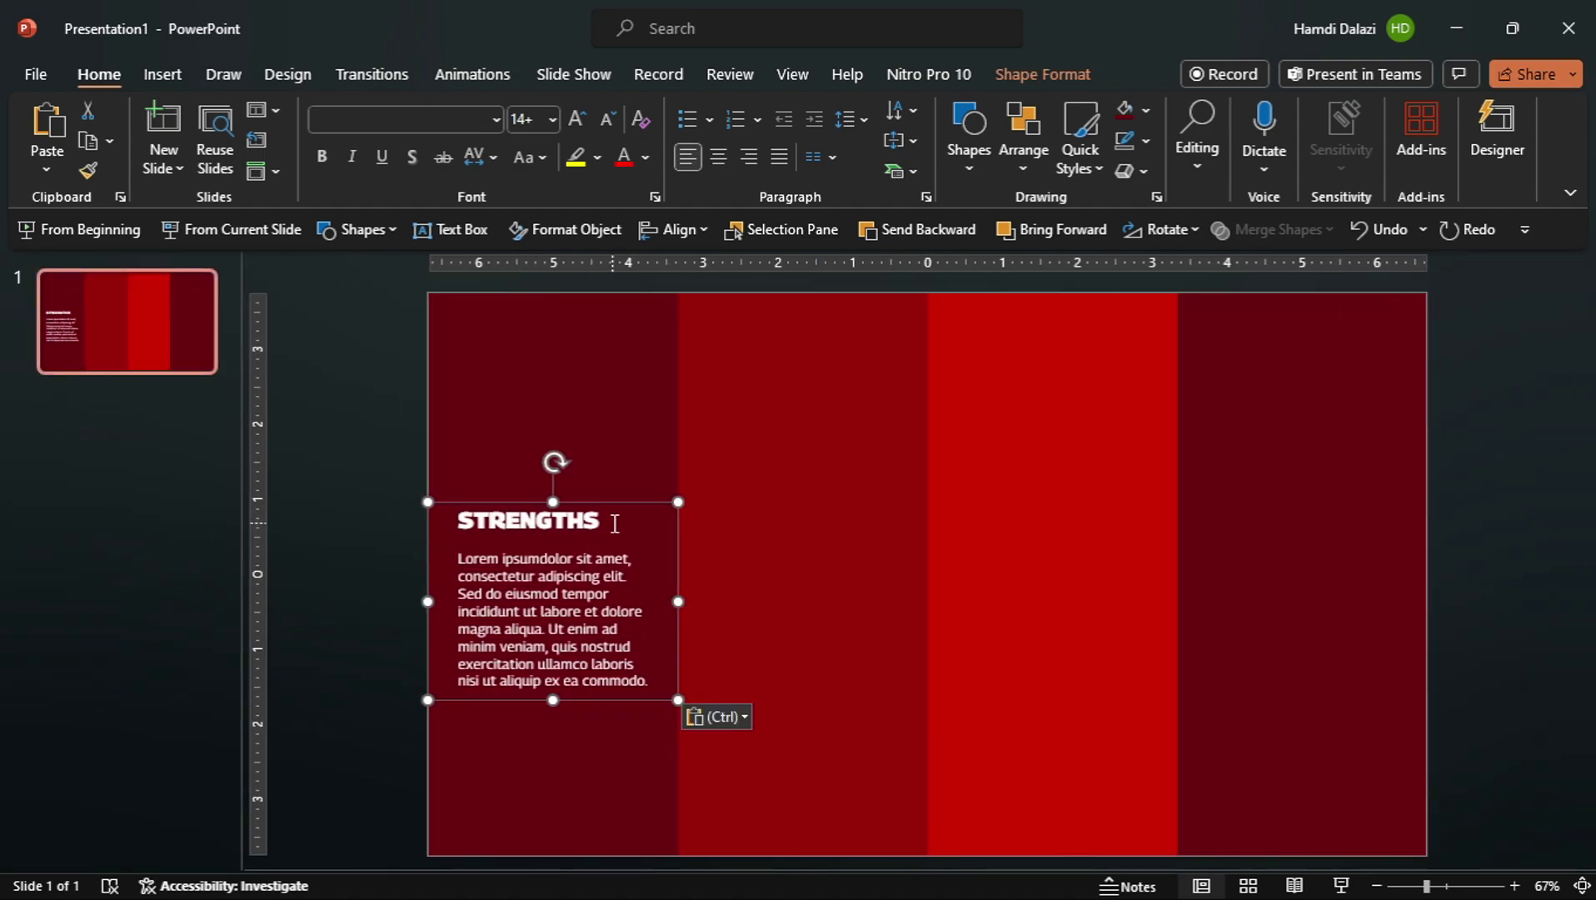
# - Adjust the paragraph spacing of the STRENGTHS text box
pyautogui.moveTo(613, 523); pyautogui.dragTo(487, 524)
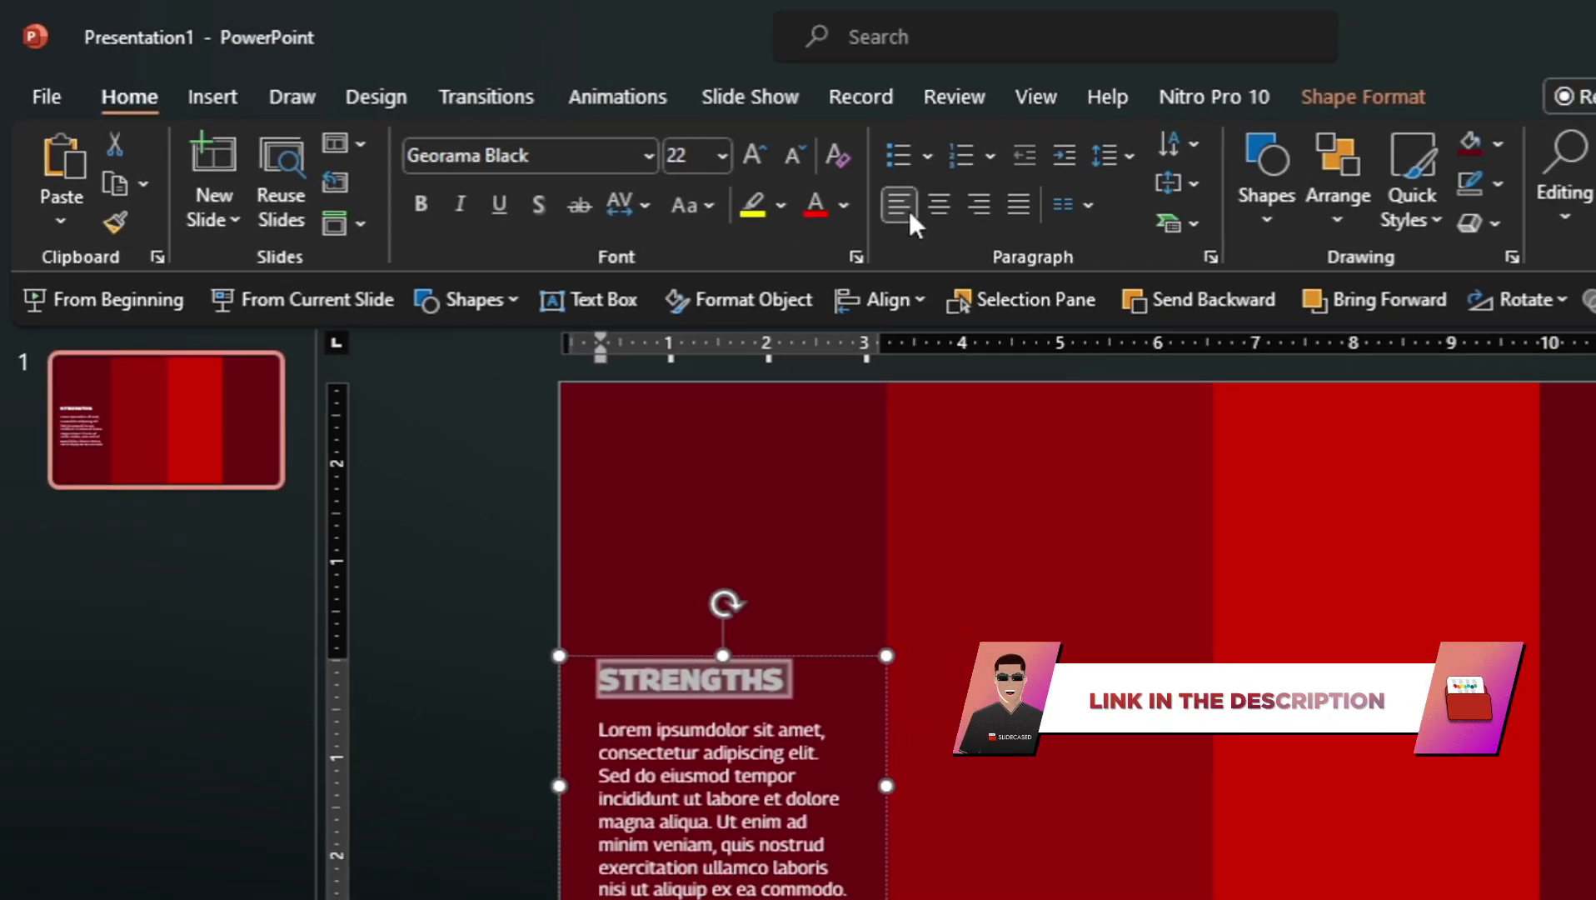
pyautogui.click(863, 864)
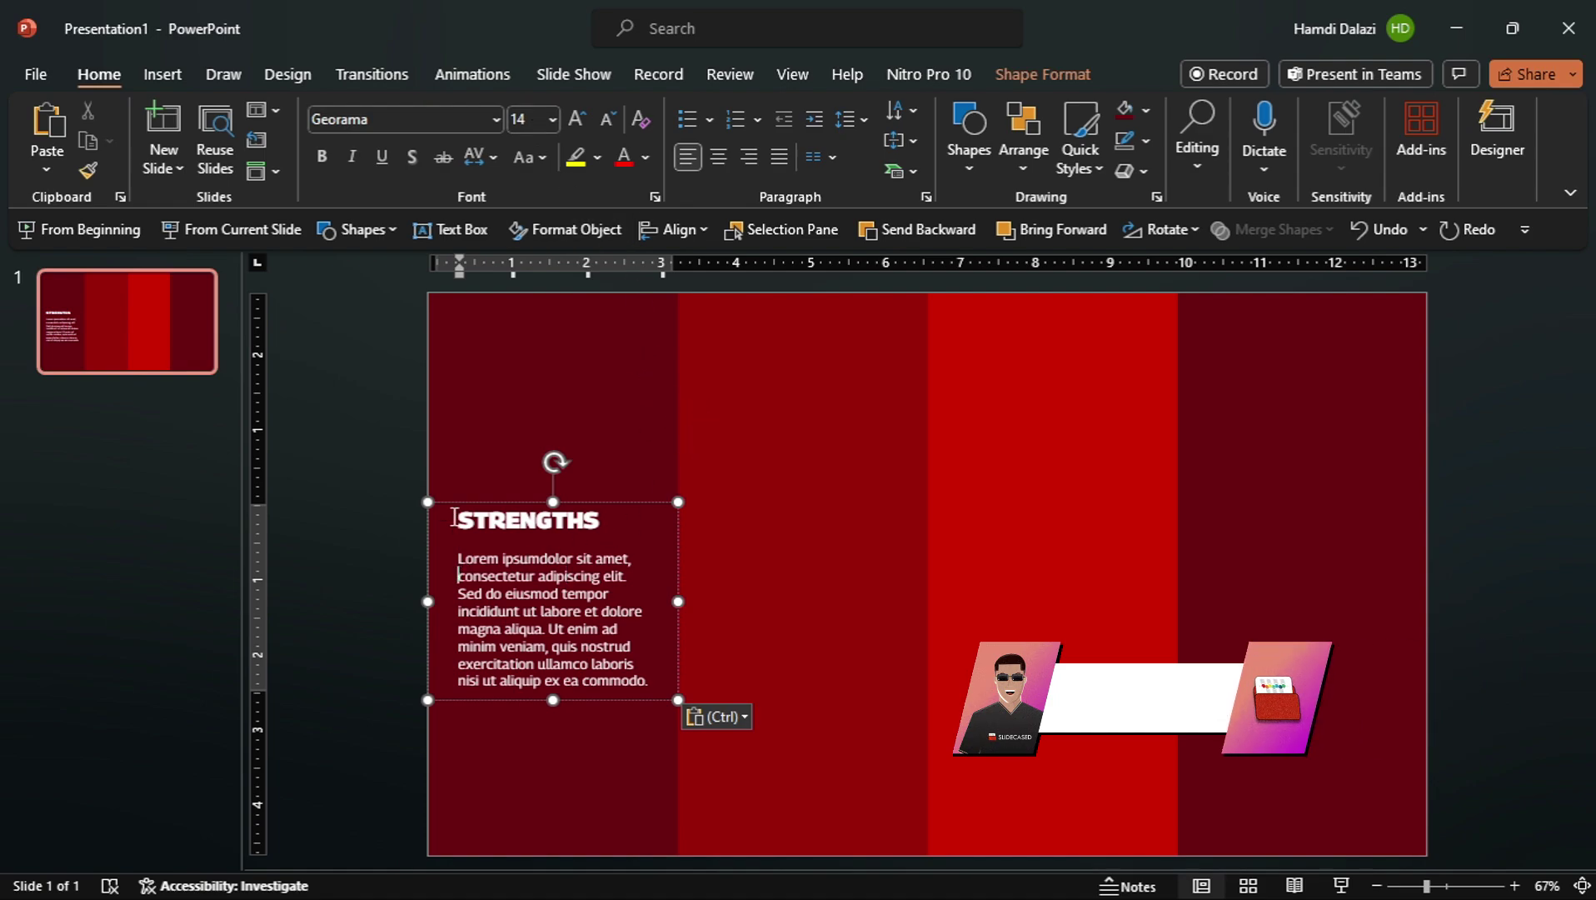
pyautogui.click(925, 197)
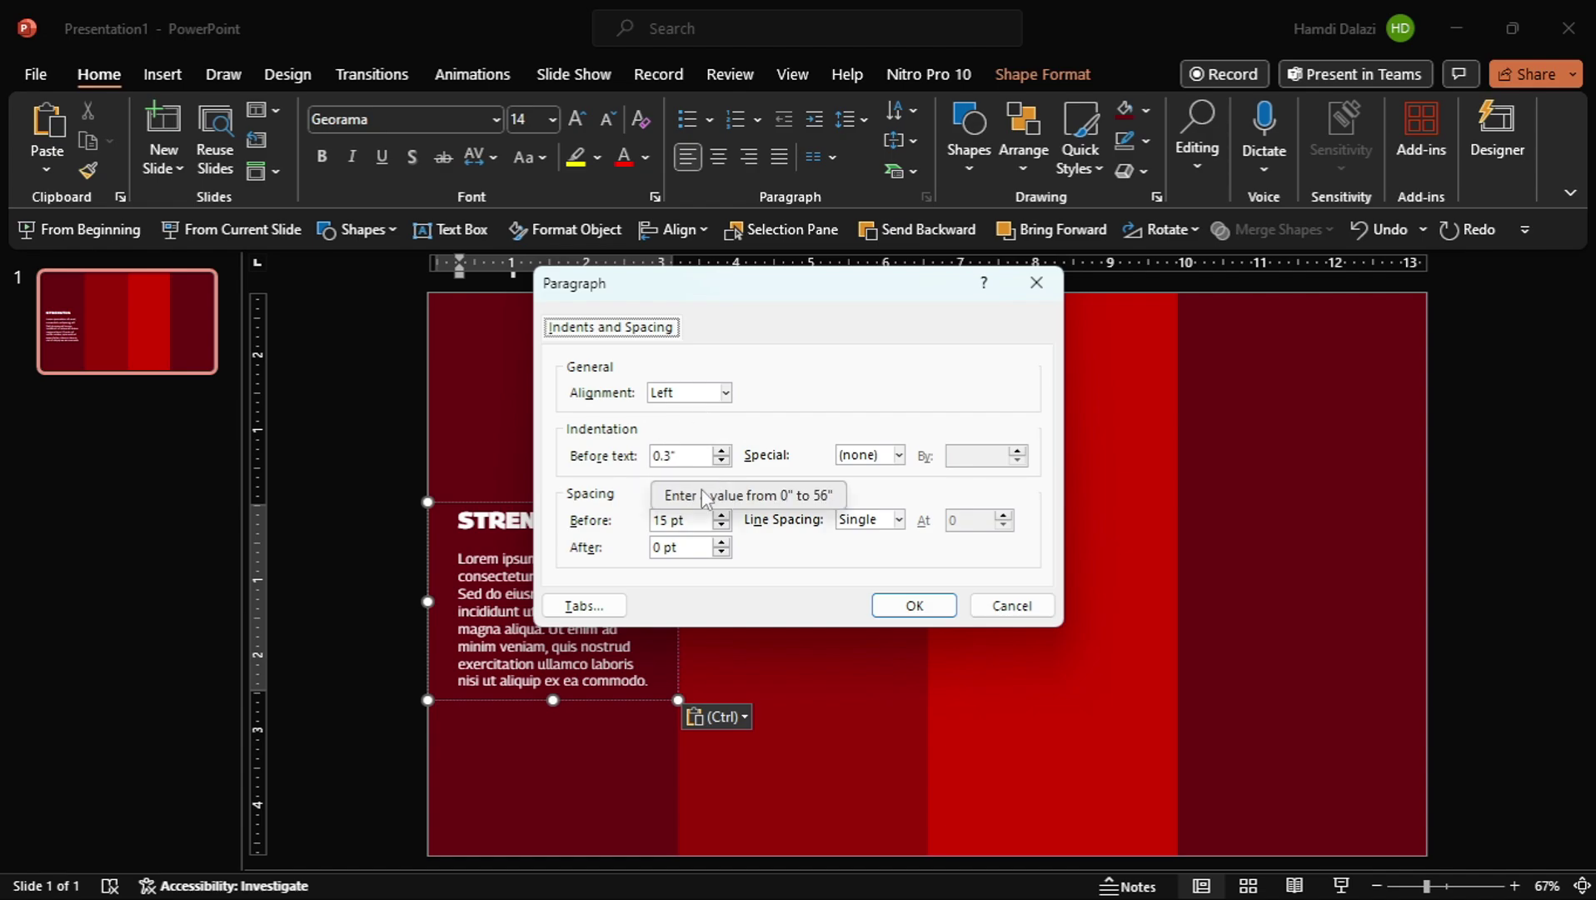
pyautogui.click(910, 605)
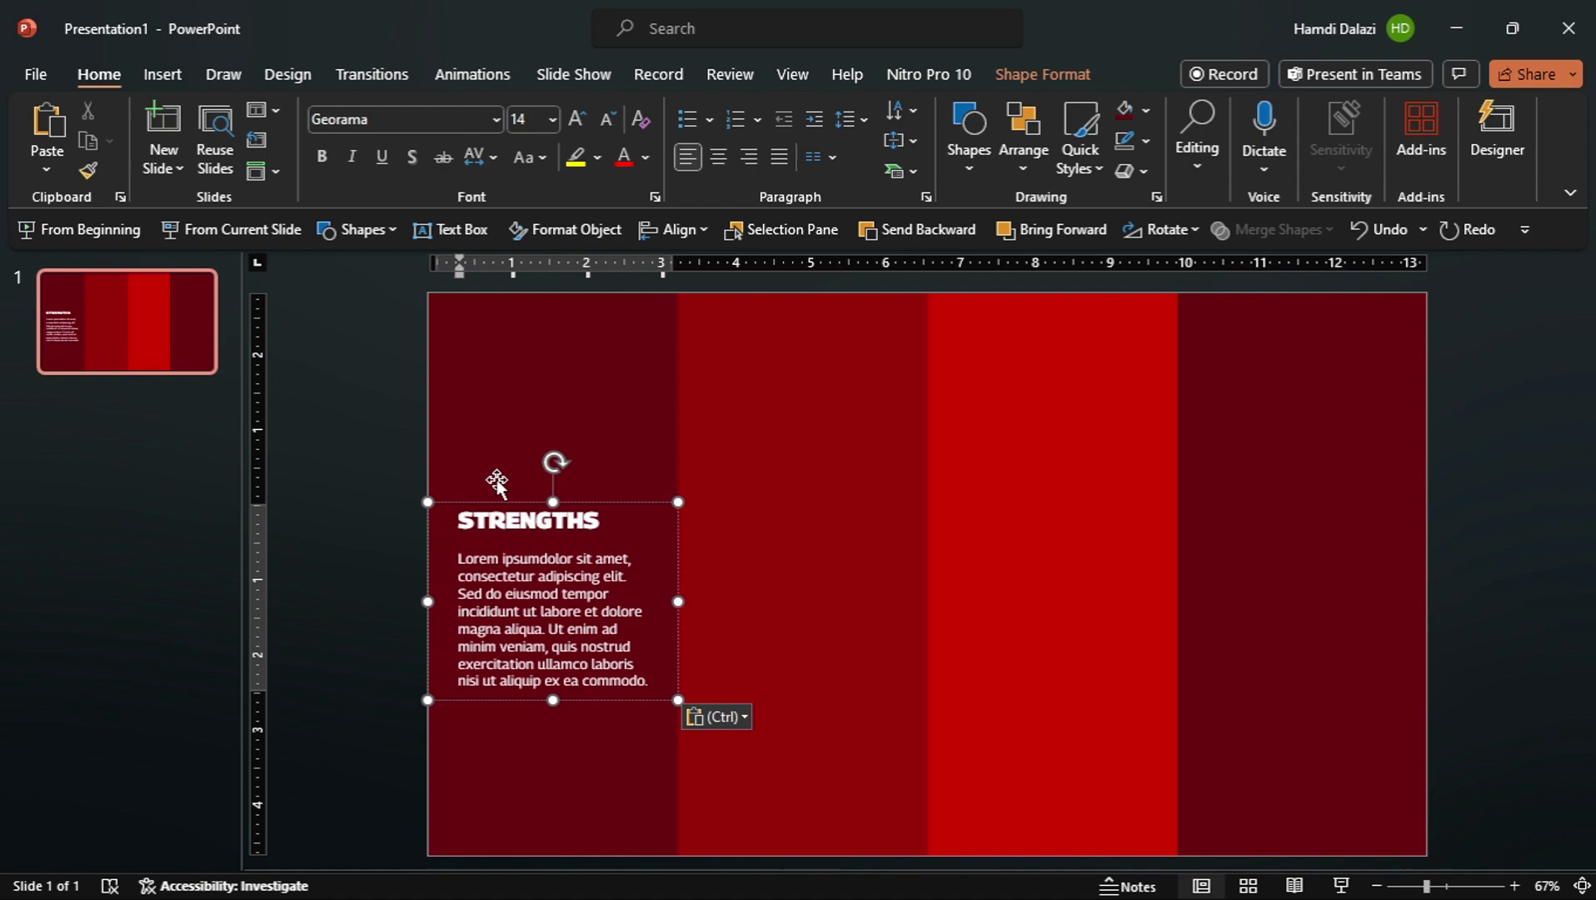
# - Insert a checkmark shield icon and set its height to 0.72"
pyautogui.click(164, 77)
pyautogui.click(566, 148)
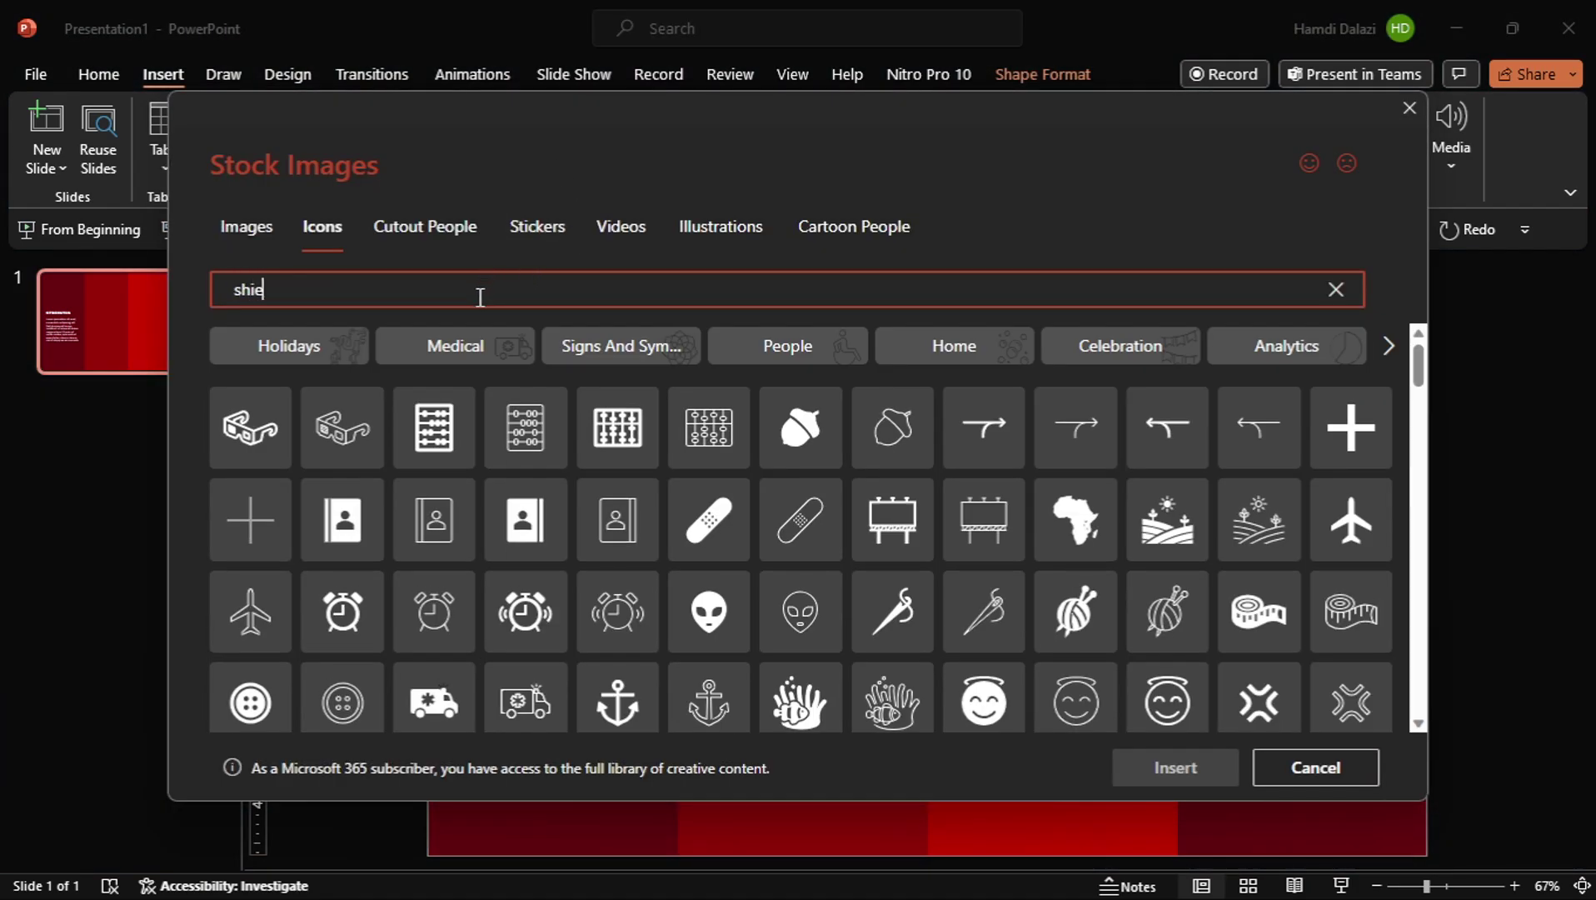
pyautogui.click(649, 343)
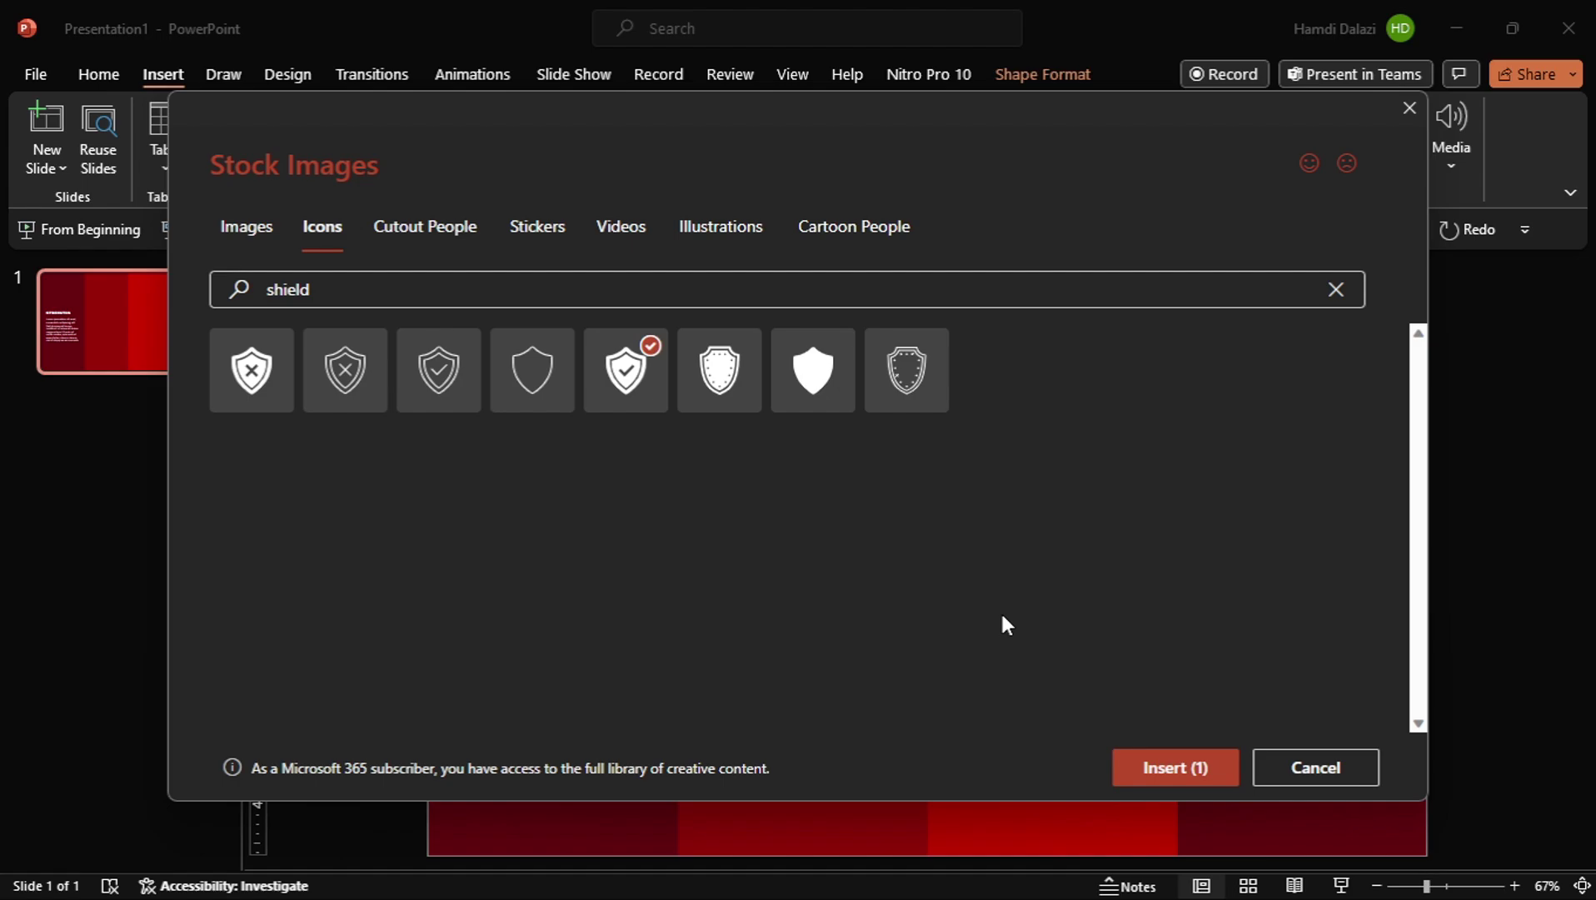
pyautogui.click(1138, 768)
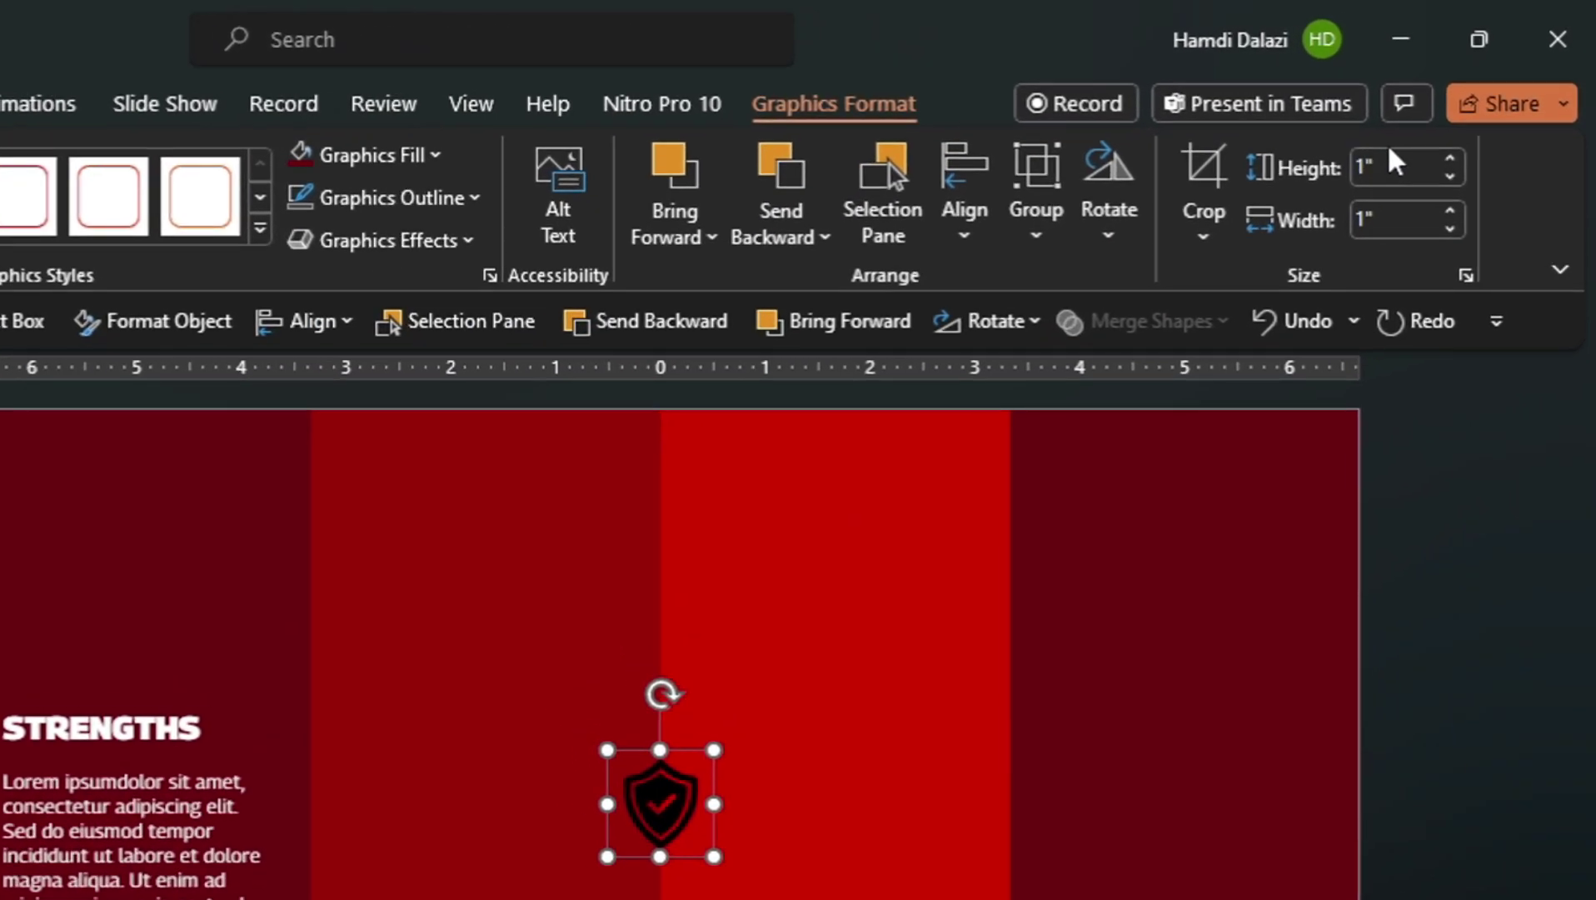
pyautogui.click(1450, 120)
pyautogui.write('0.72')
pyautogui.press('Return')
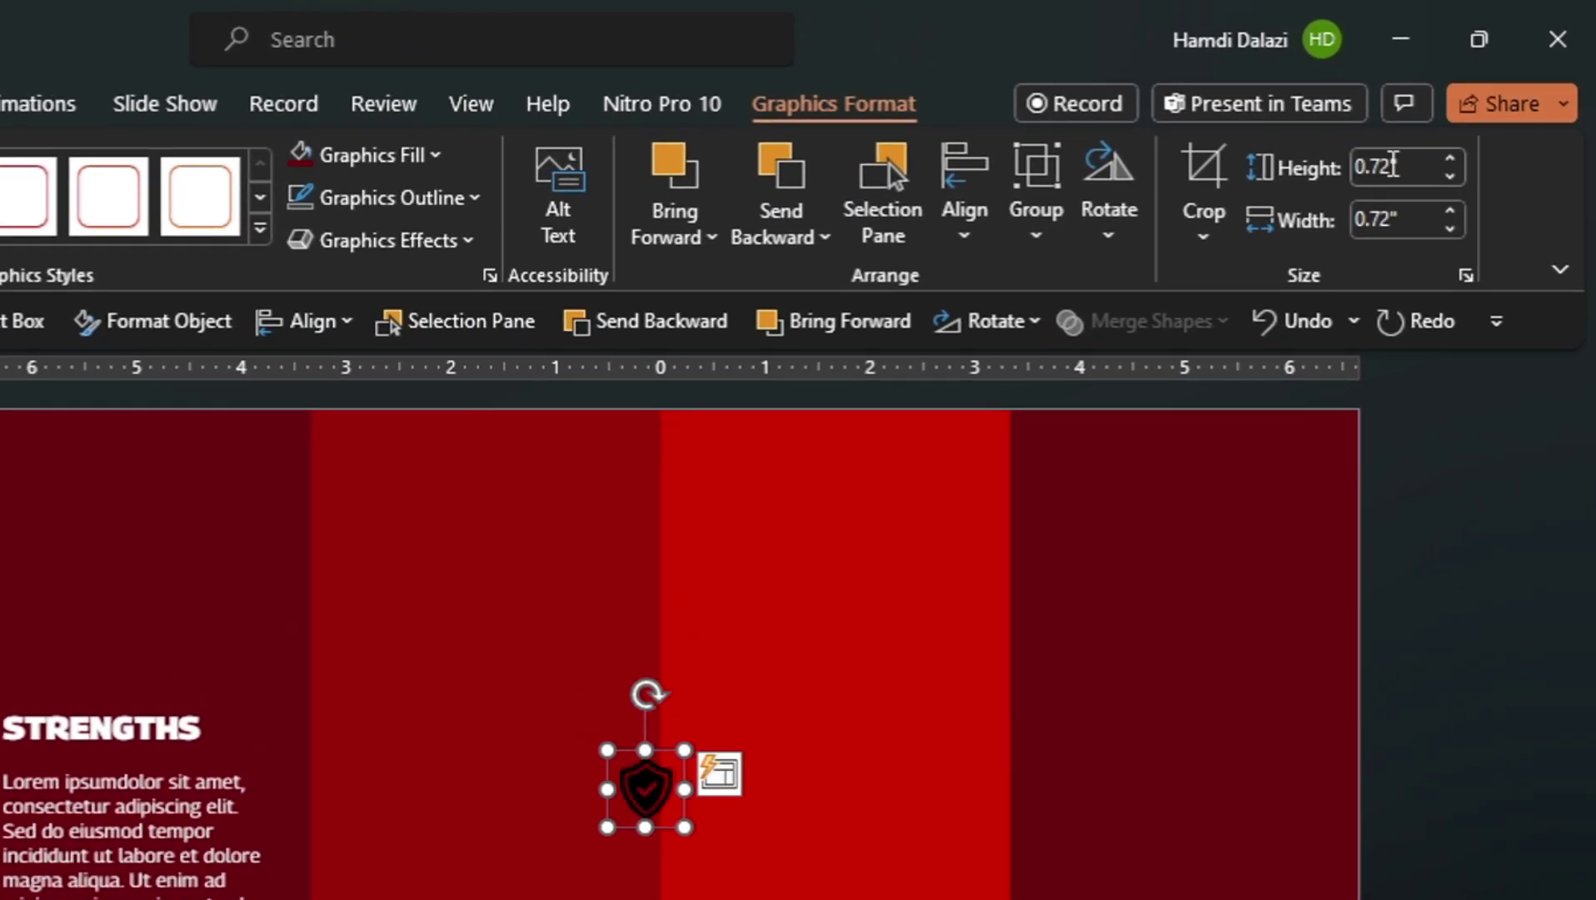
# - Make the shield white and place it just above the STRENGTHS heading
pyautogui.click(392, 156)
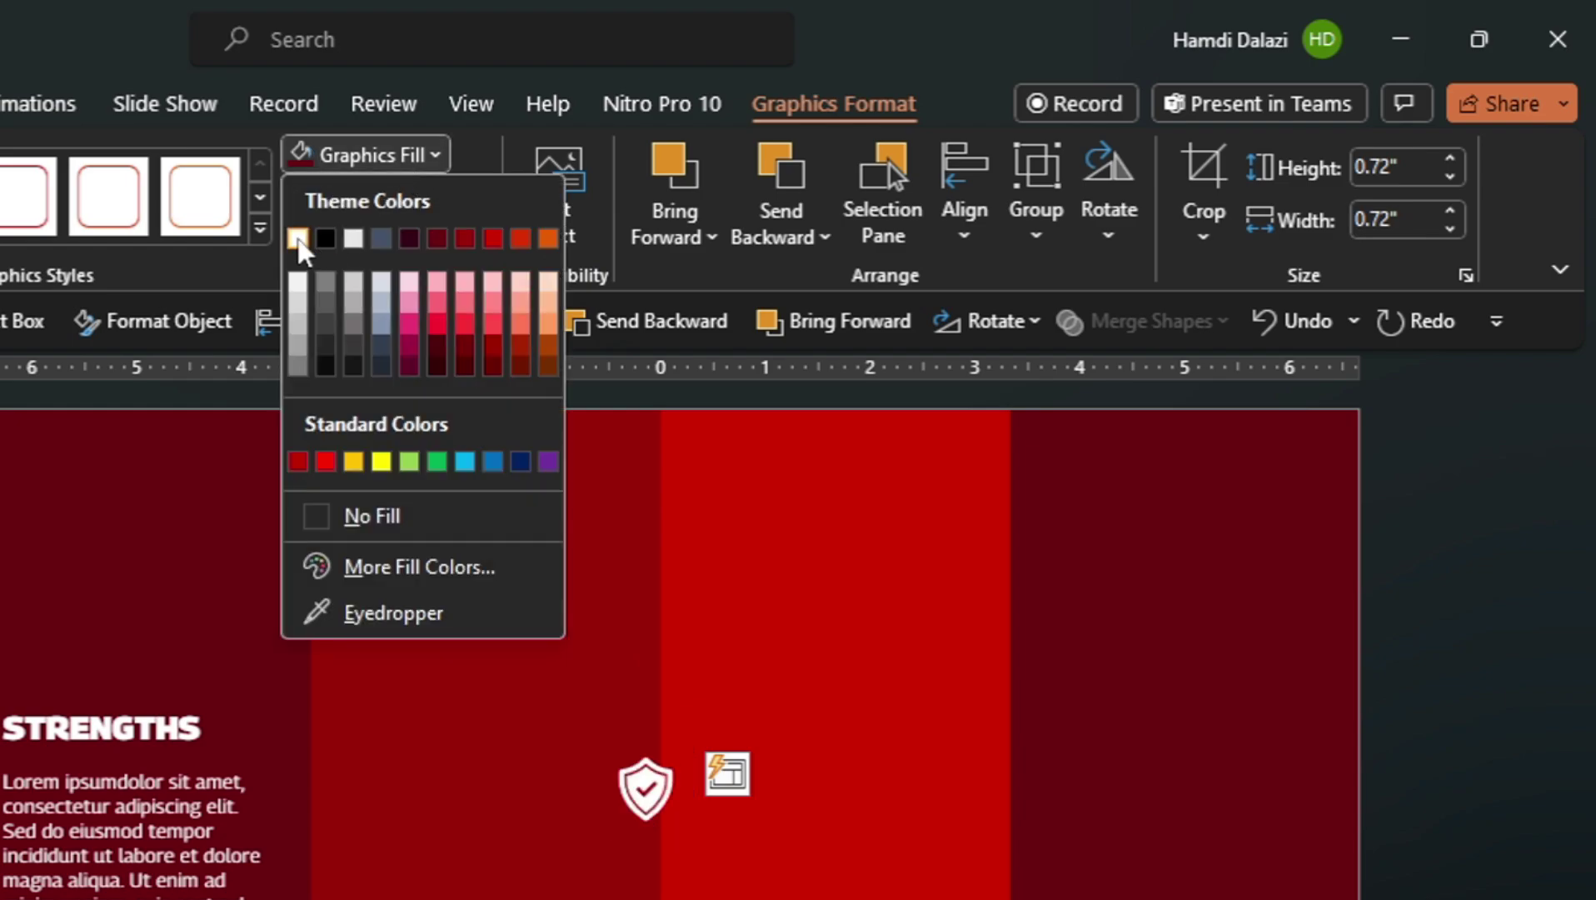
pyautogui.click(298, 239)
pyautogui.moveTo(609, 785); pyautogui.dragTo(196, 640)
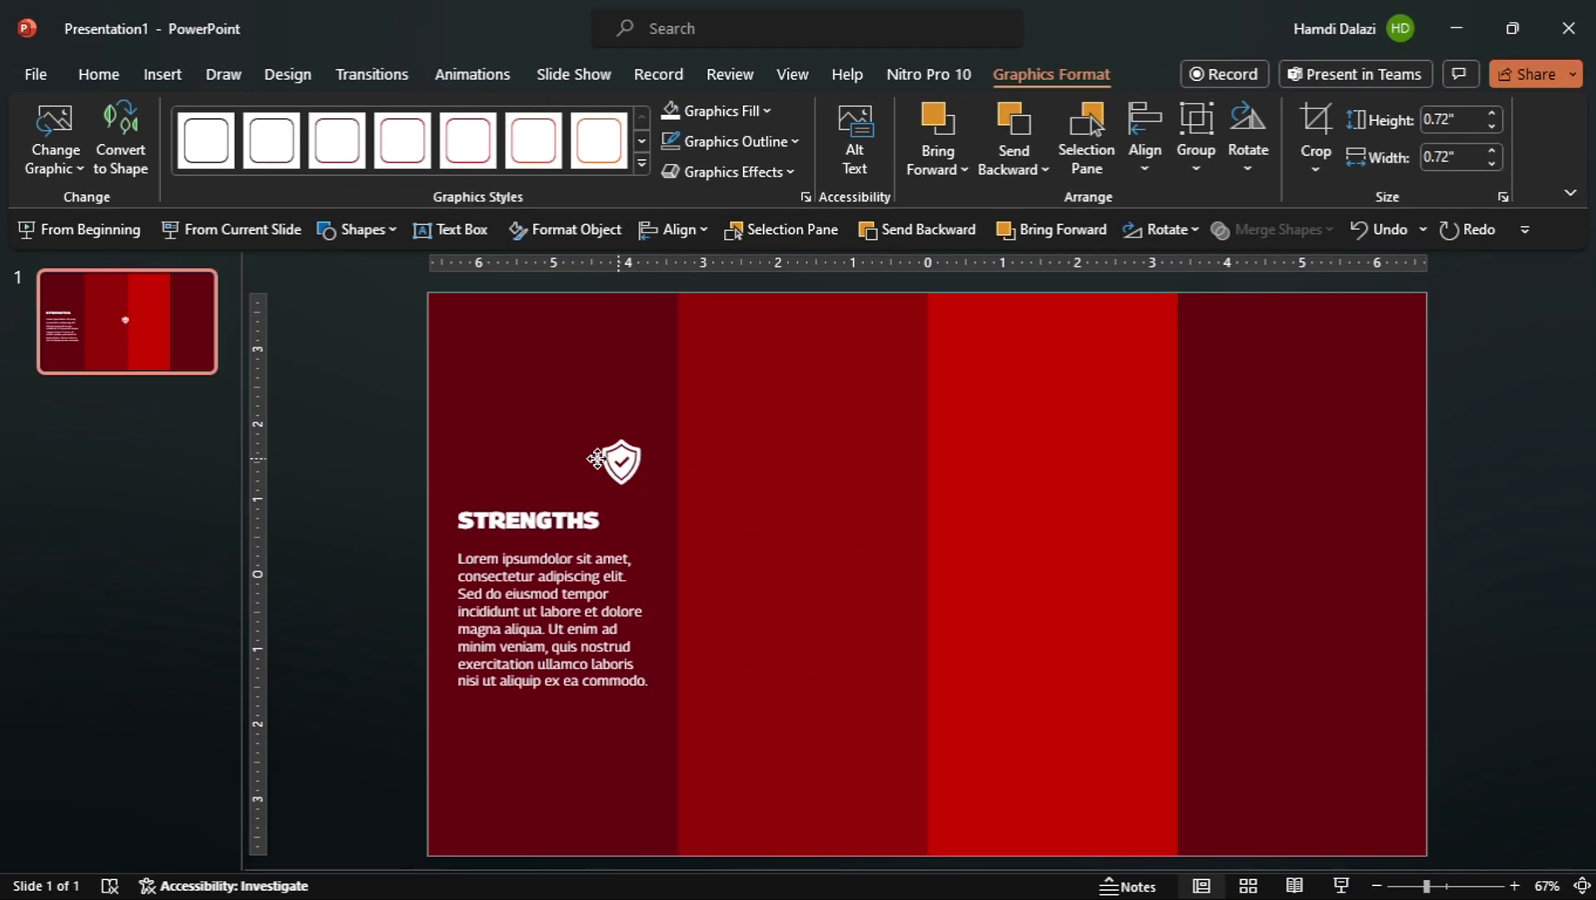
pyautogui.moveTo(597, 459); pyautogui.dragTo(477, 473)
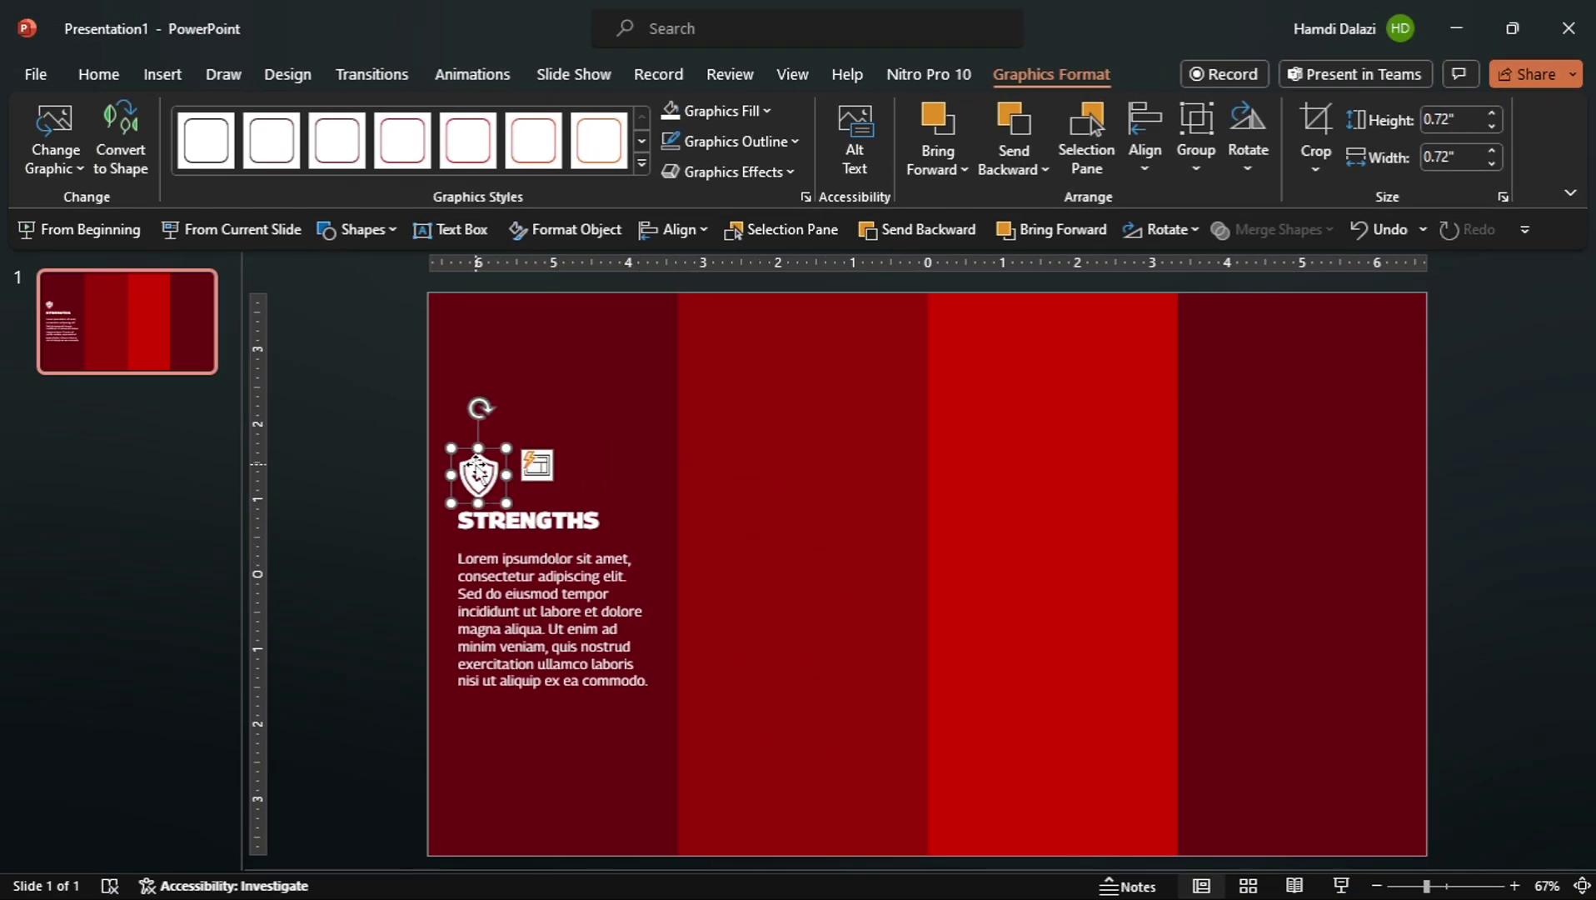
pyautogui.keyDown('shift'); pyautogui.click(517, 551); pyautogui.keyUp('shift')
# - Group the shield with the STRENGTHS text and copy it into the other three columns
pyautogui.hotkey('ctrl', 'g')
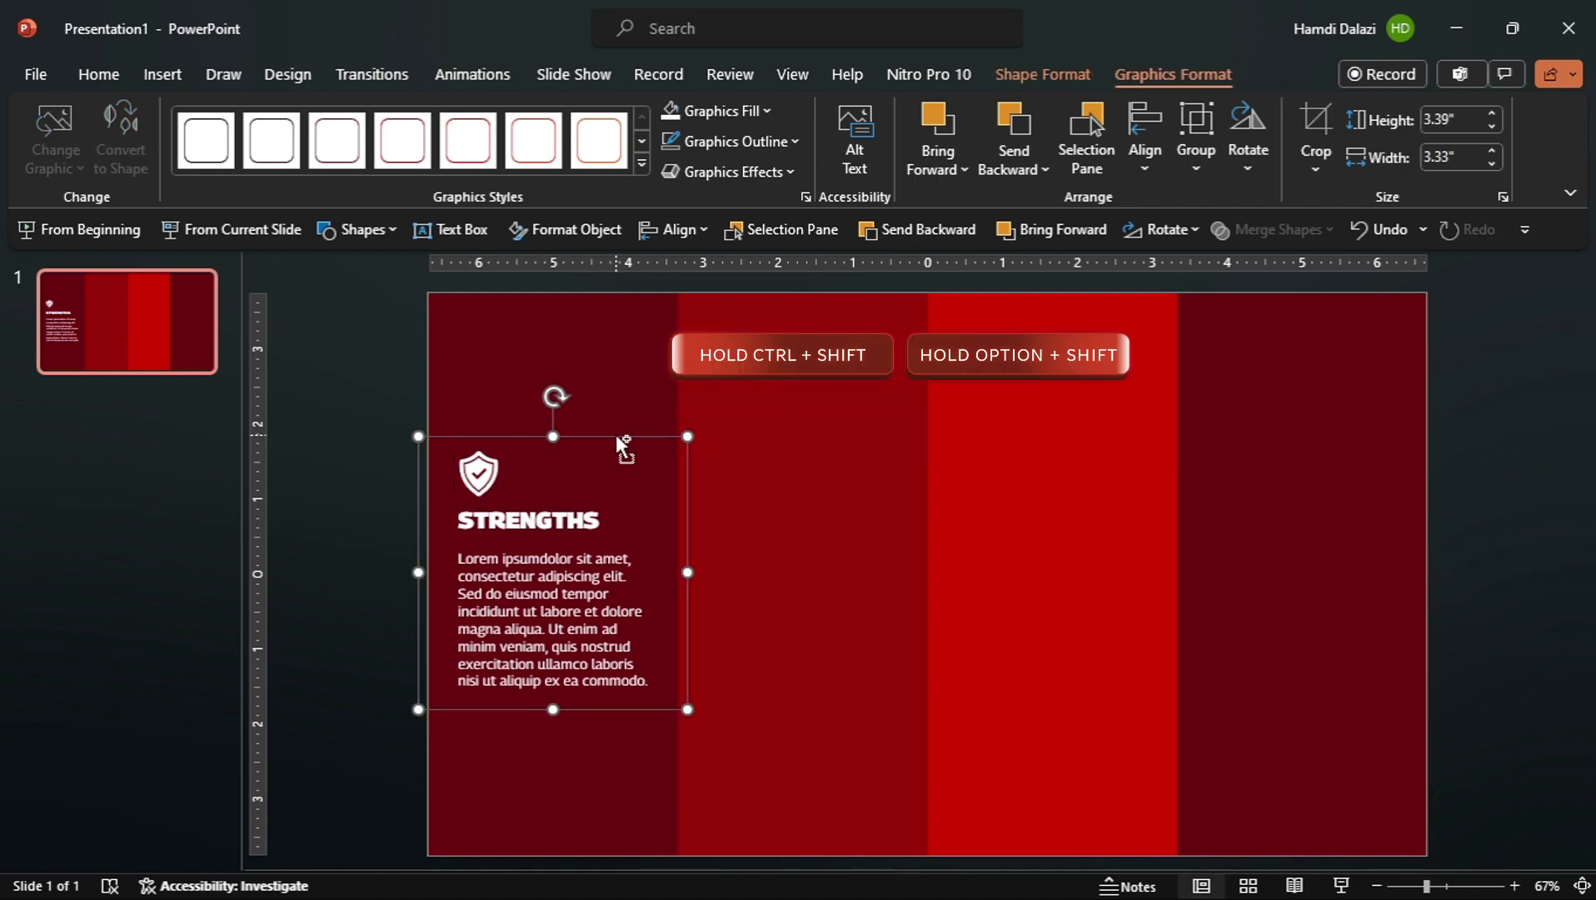
pyautogui.moveTo(616, 434); pyautogui.dragTo(861, 435)
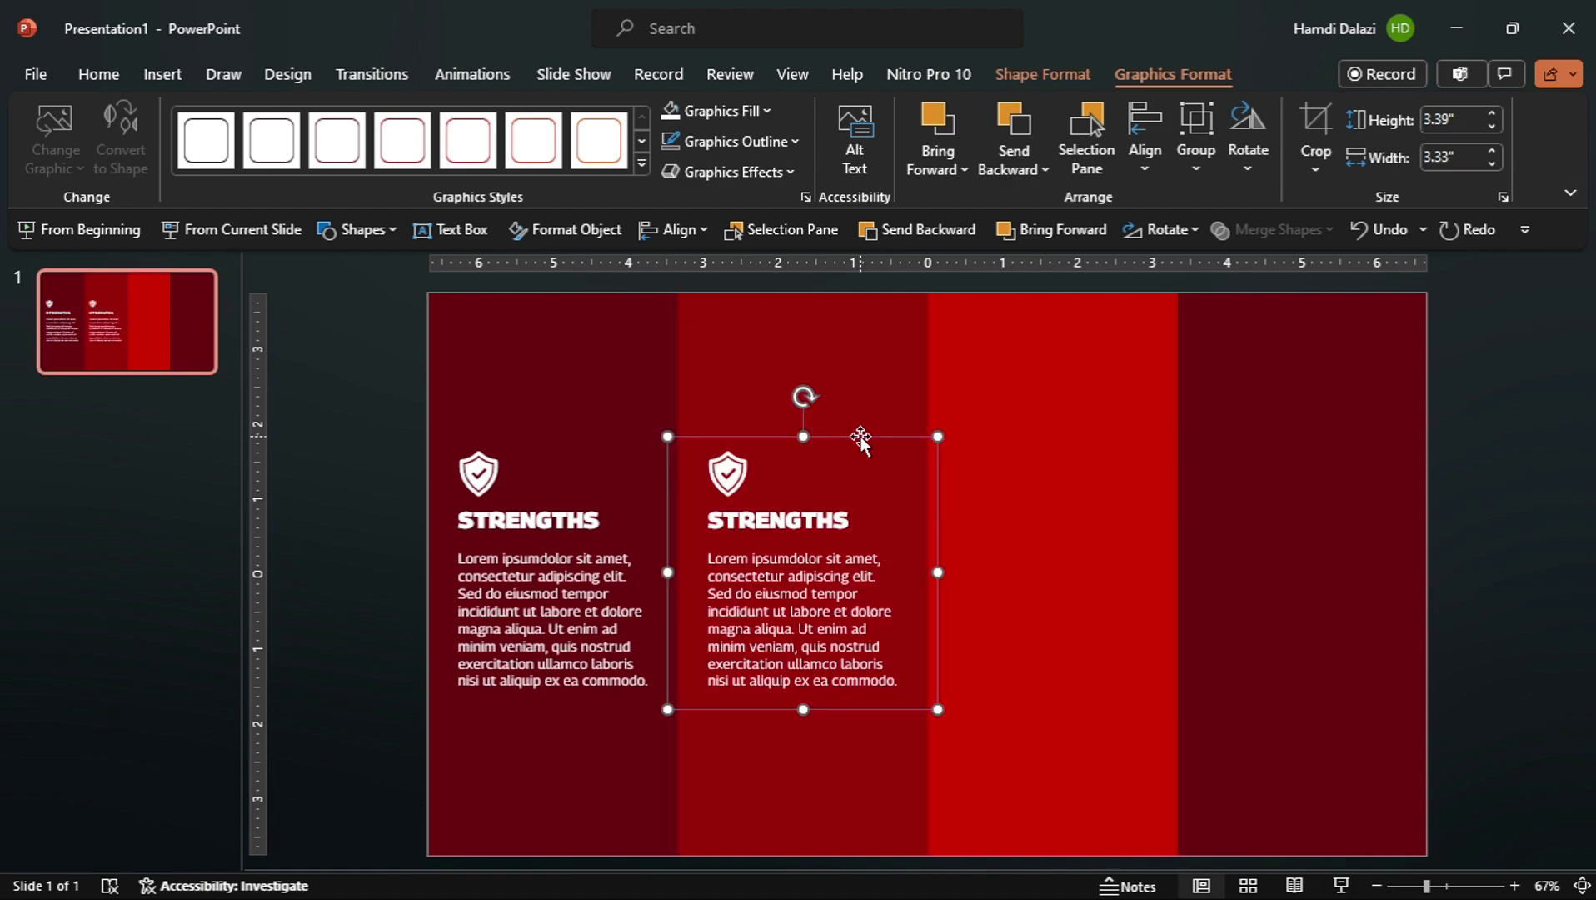
pyautogui.hotkey('ctrl', 'd')
pyautogui.hotkey('ctrl', 'd')
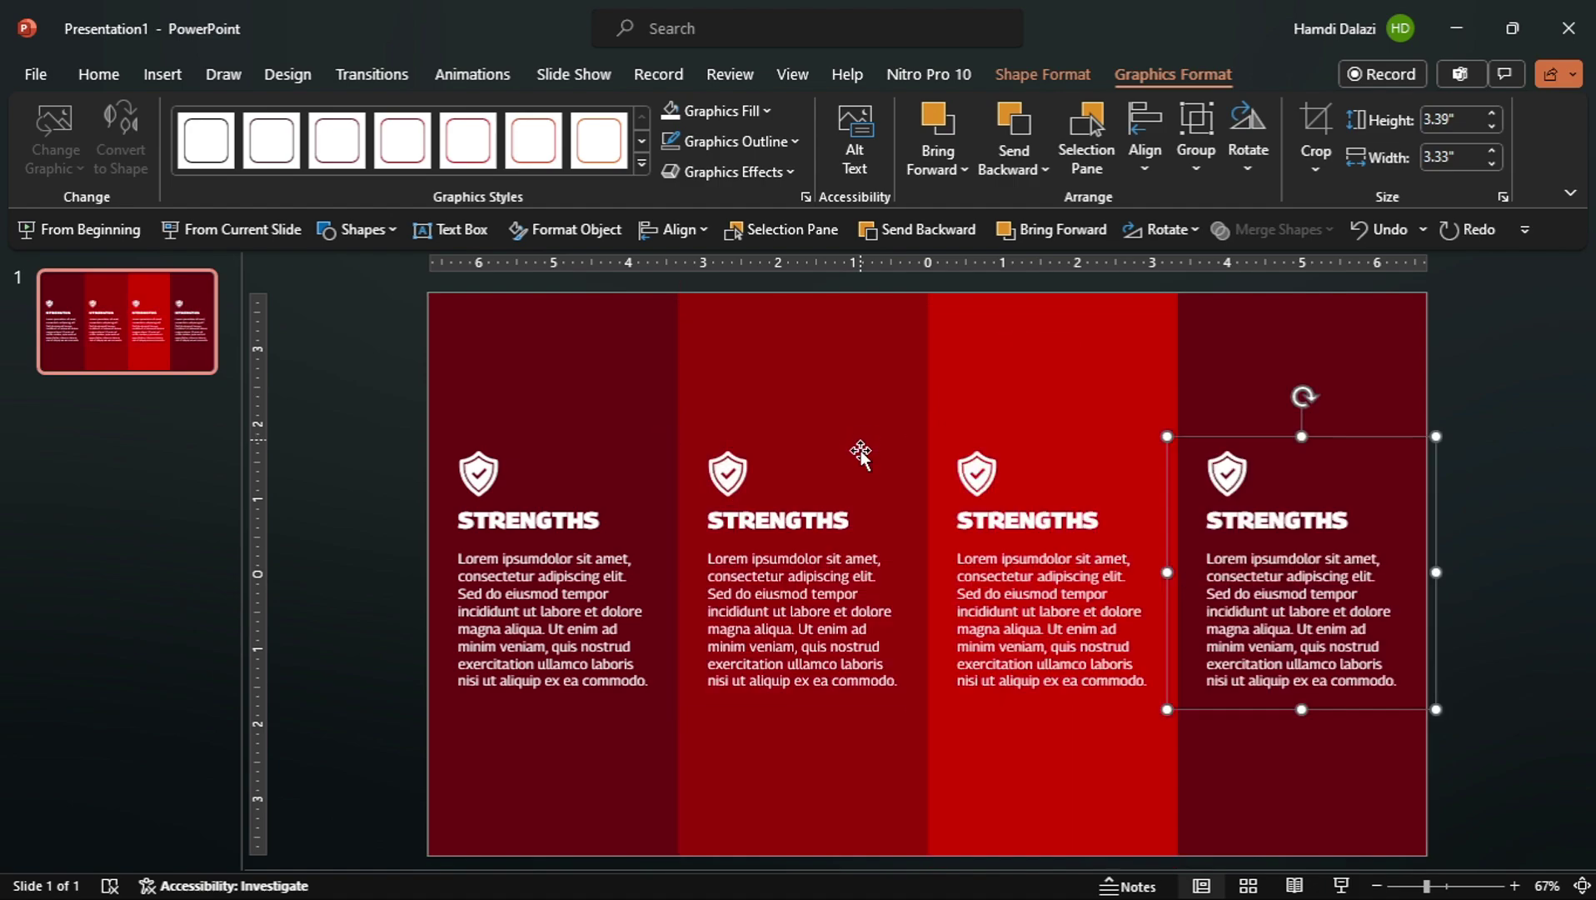
# - Retitle the copied columns WEAKNESSES, OPPORTUNITIES and THREATS
pyautogui.click(850, 520)
pyautogui.press('BackSpace')
pyautogui.press('BackSpace')
pyautogui.press('BackSpace')
pyautogui.press('BackSpace')
pyautogui.press('BackSpace')
pyautogui.press('BackSpace')
pyautogui.press('BackSpace')
pyautogui.press('BackSpace')
pyautogui.press('BackSpace')
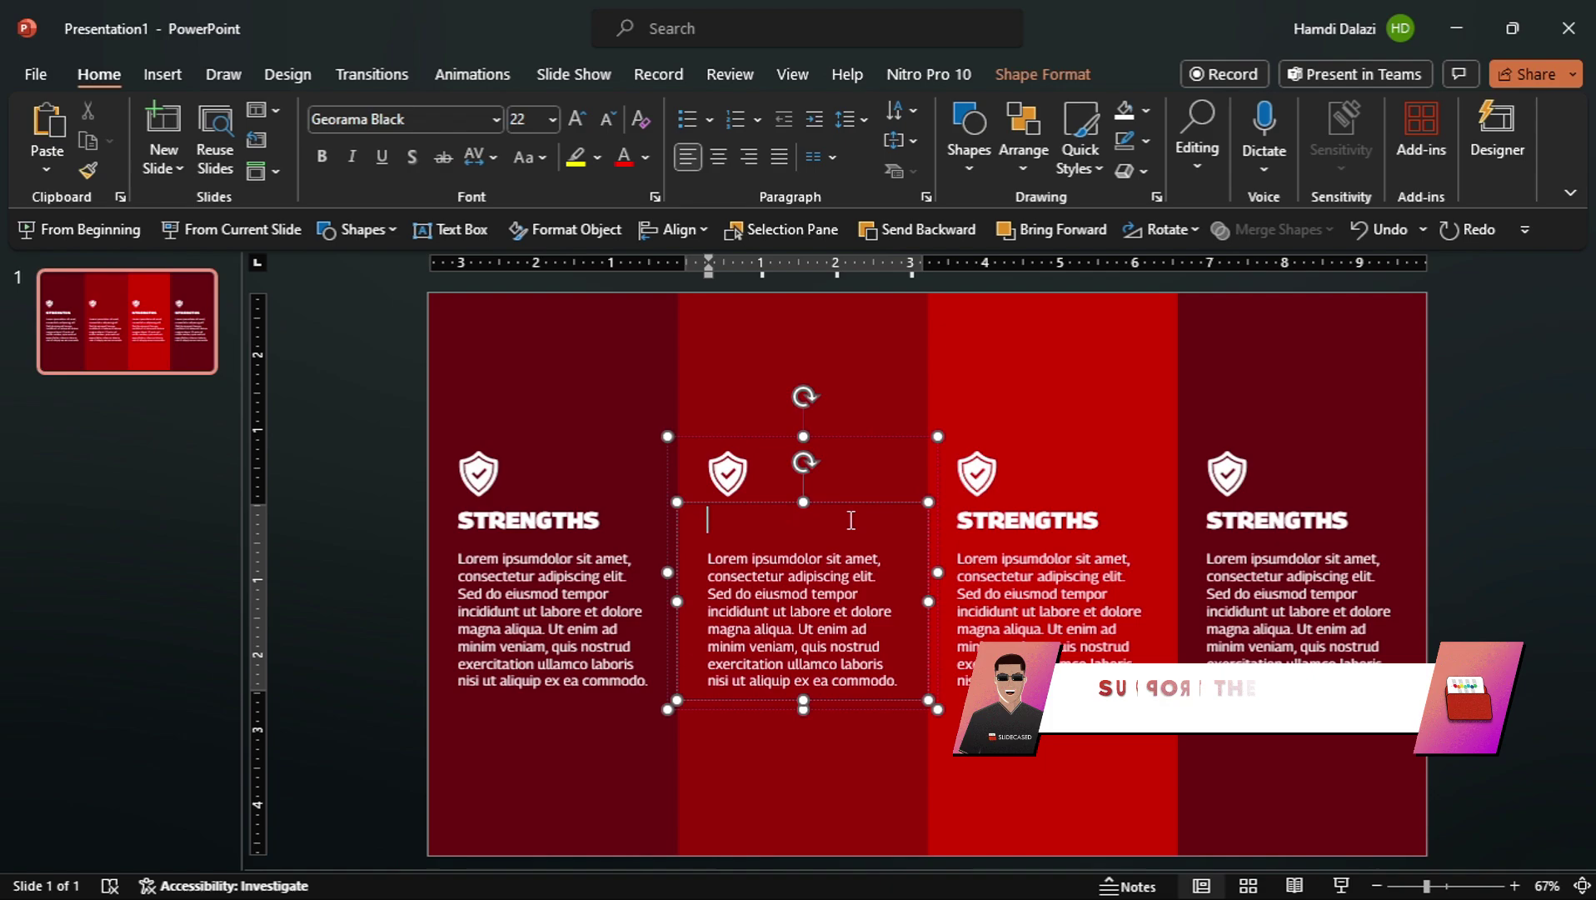
pyautogui.write('WEAKNESSES')
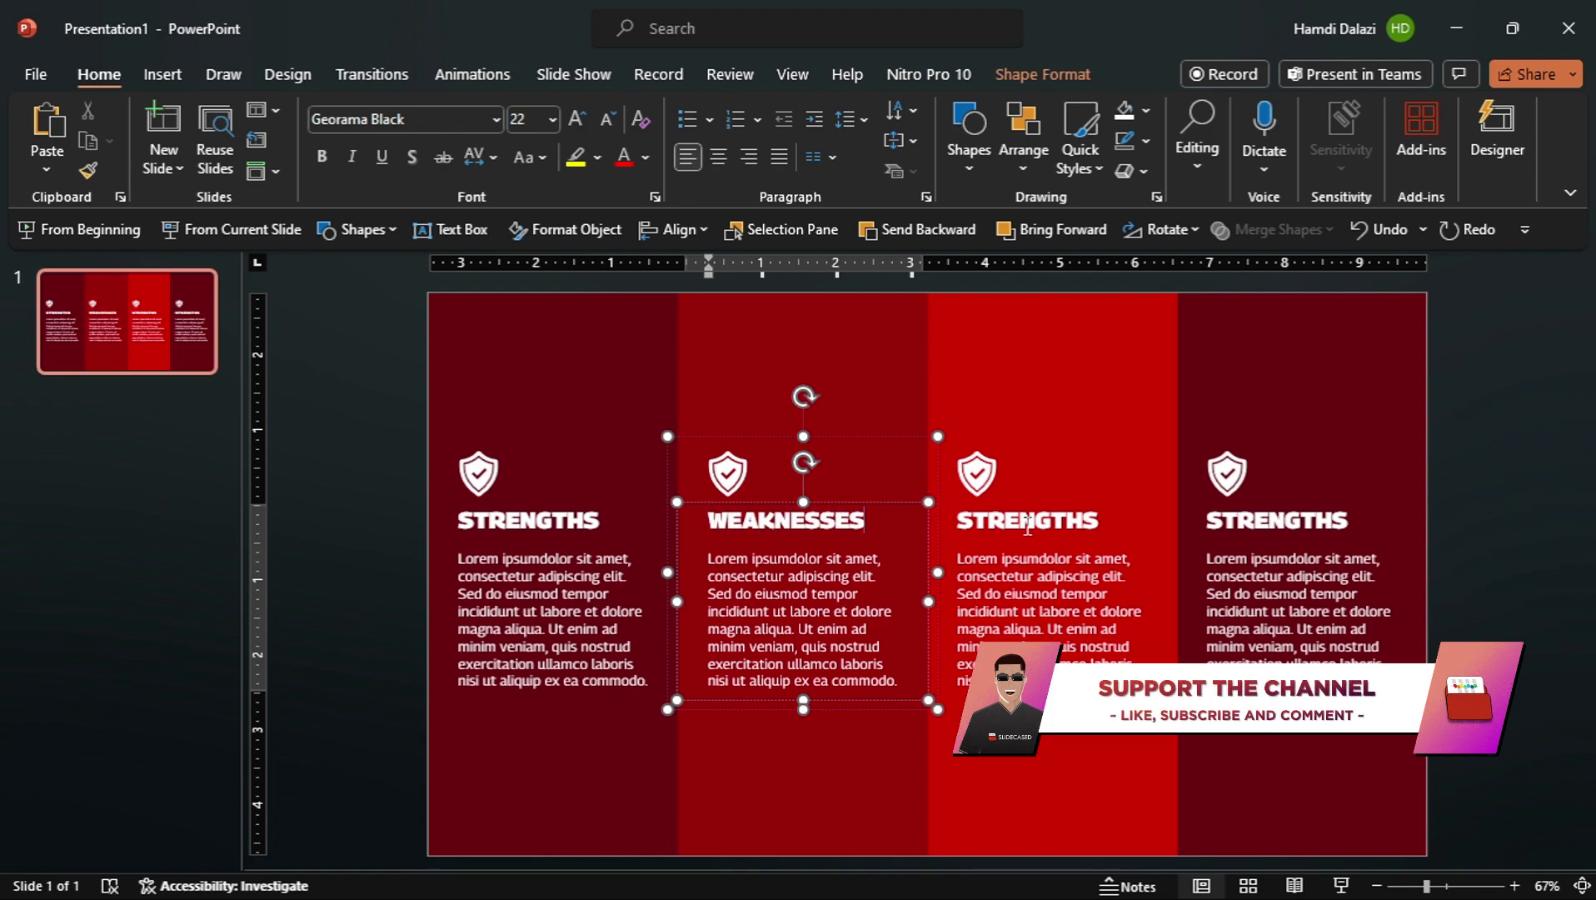
pyautogui.click(1021, 519)
pyautogui.press('BackSpace')
pyautogui.press('BackSpace')
pyautogui.press('BackSpace')
pyautogui.press('BackSpace')
pyautogui.press('BackSpace')
pyautogui.press('BackSpace')
pyautogui.press('BackSpace')
pyautogui.press('BackSpace')
pyautogui.press('BackSpace')
pyautogui.write('OPPORTUNITIES')
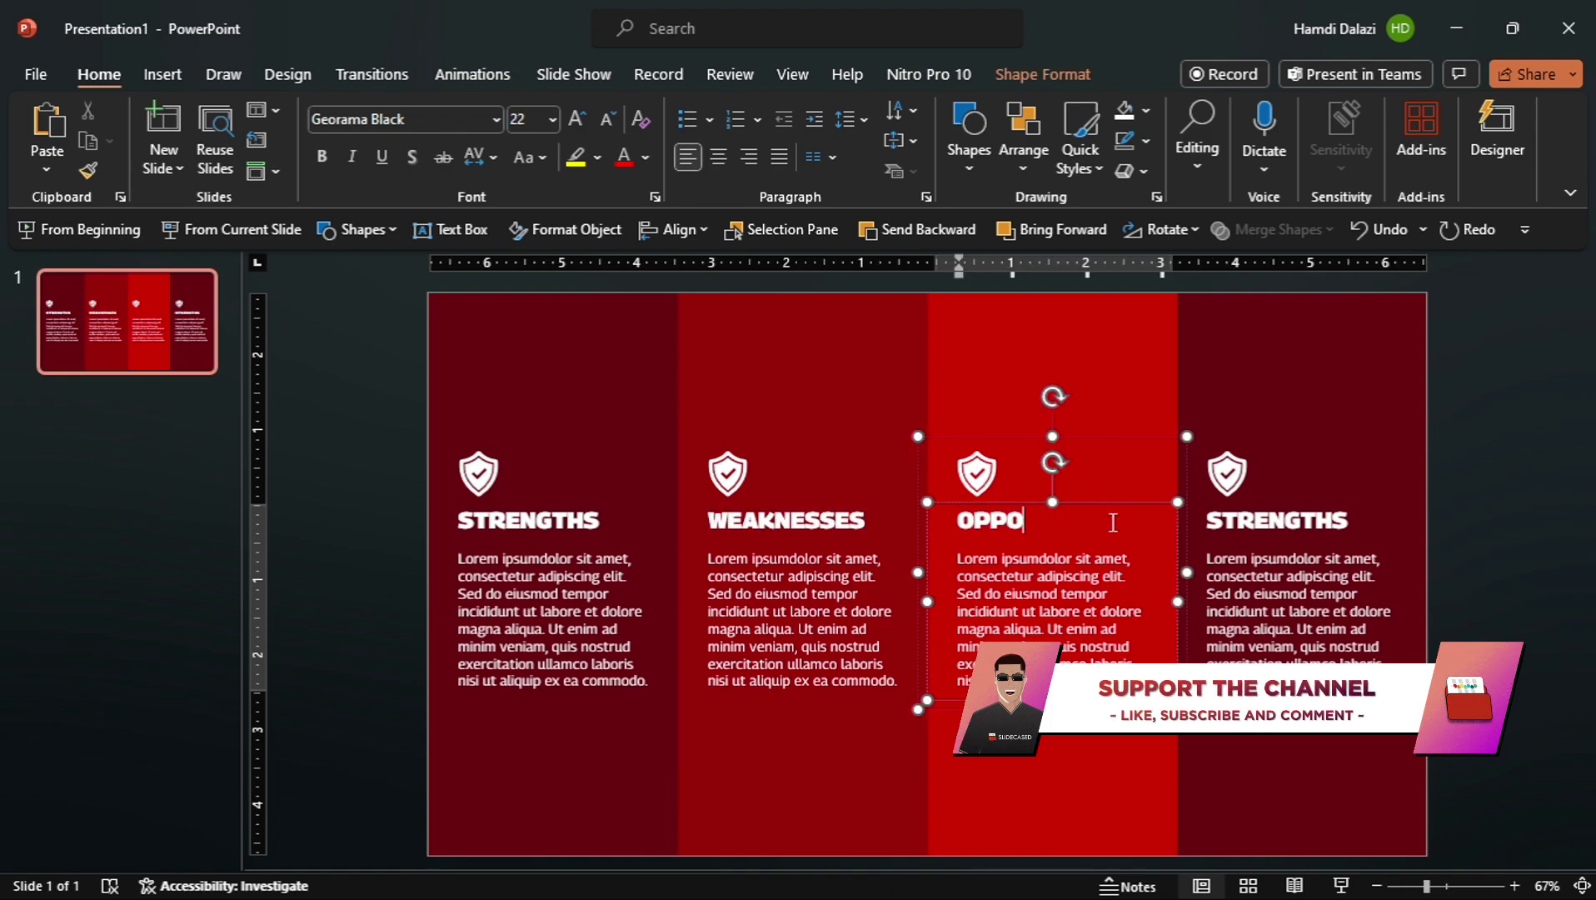
pyautogui.click(1351, 523)
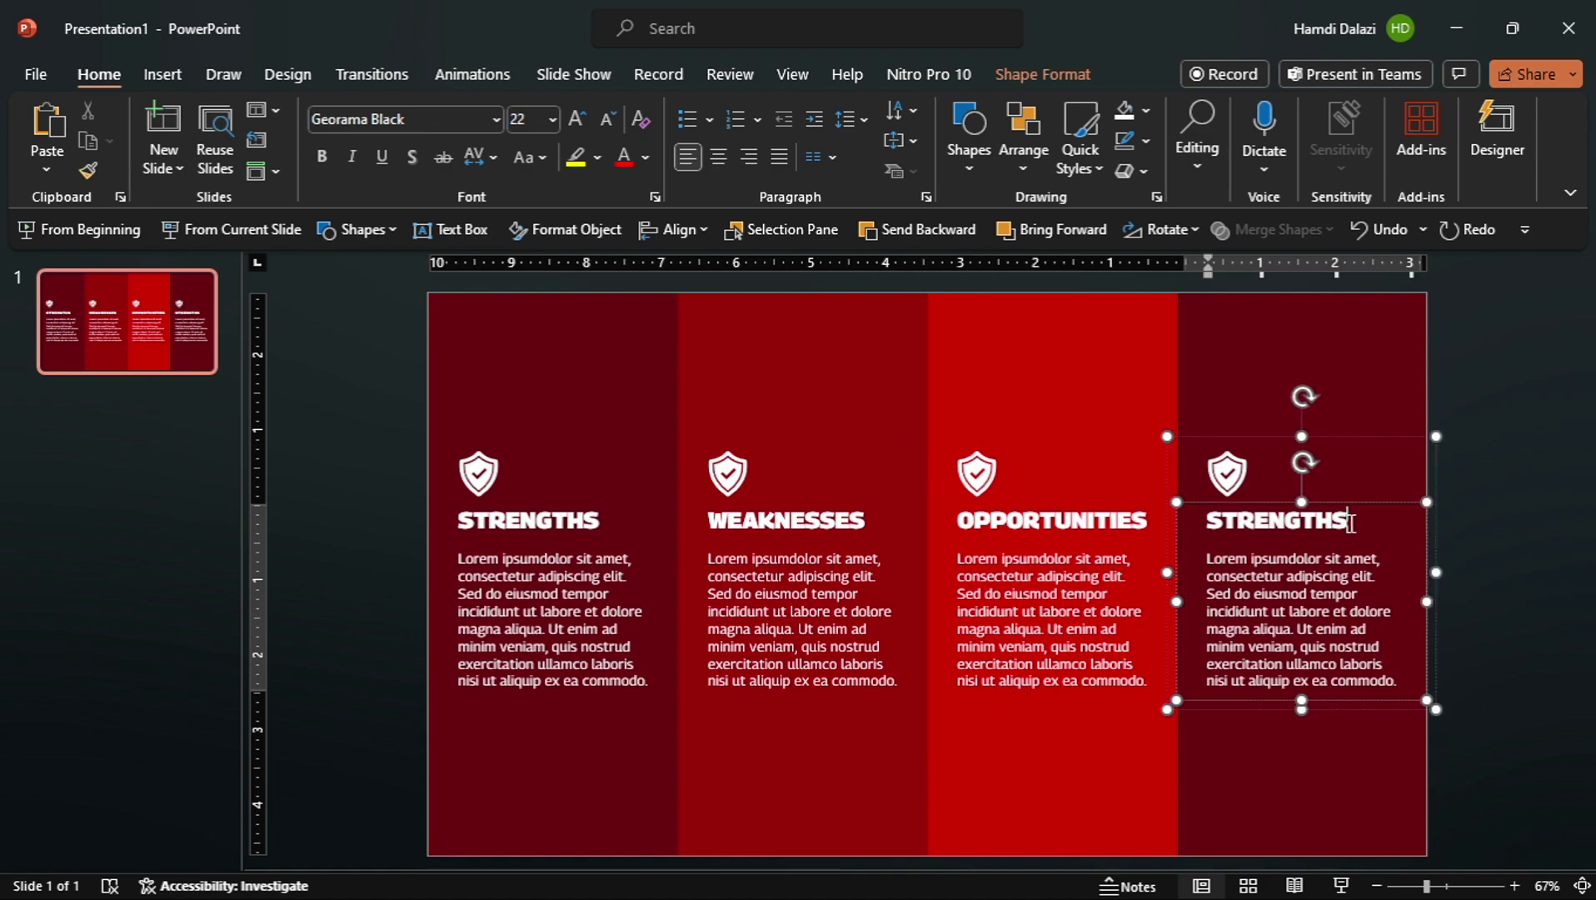
pyautogui.press('Left')
pyautogui.press('BackSpace')
pyautogui.press('BackSpace')
pyautogui.press('BackSpace')
pyautogui.press('BackSpace')
pyautogui.press('BackSpace')
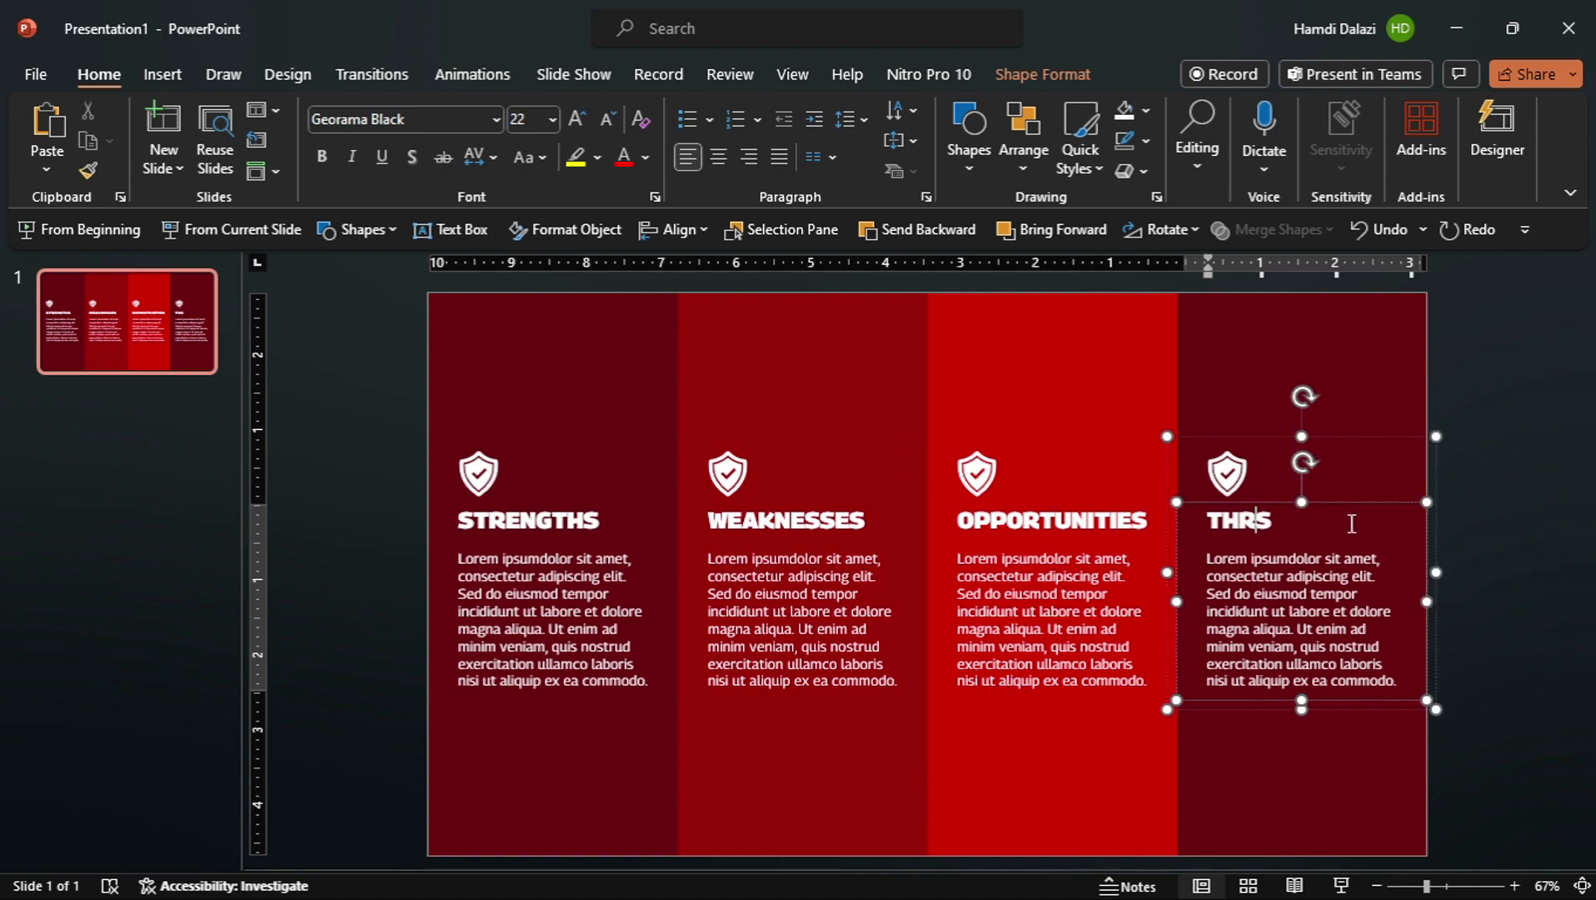
pyautogui.click(748, 481)
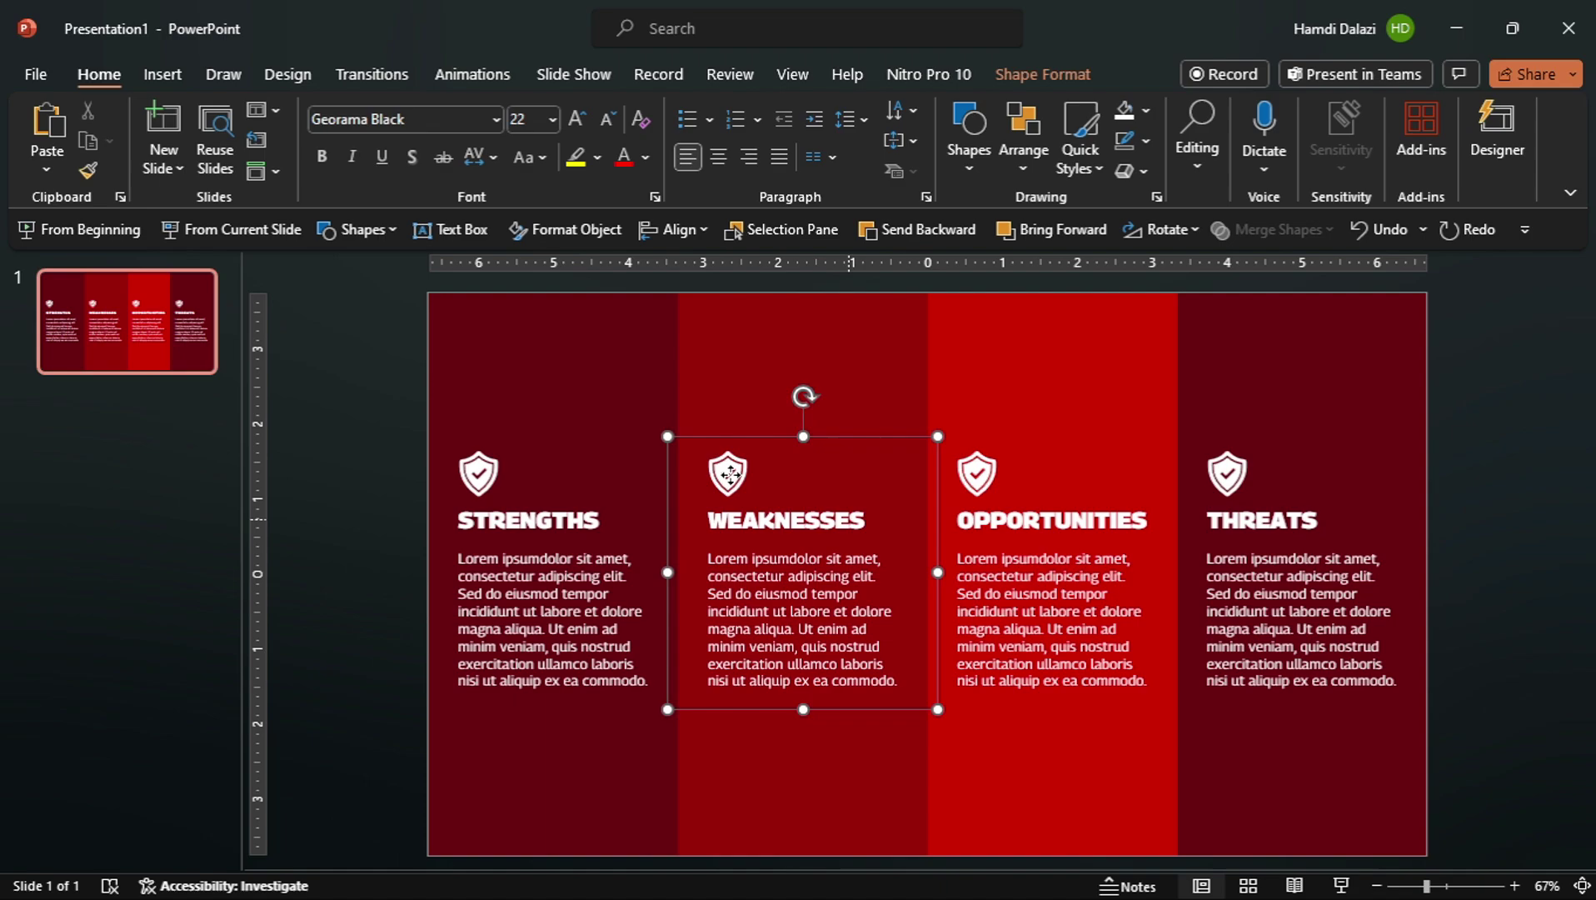
# - Replace the WEAKNESSES shield with a rope-knot icon found by searching 'ROPE'
pyautogui.click(745, 481)
pyautogui.rightClick(731, 484)
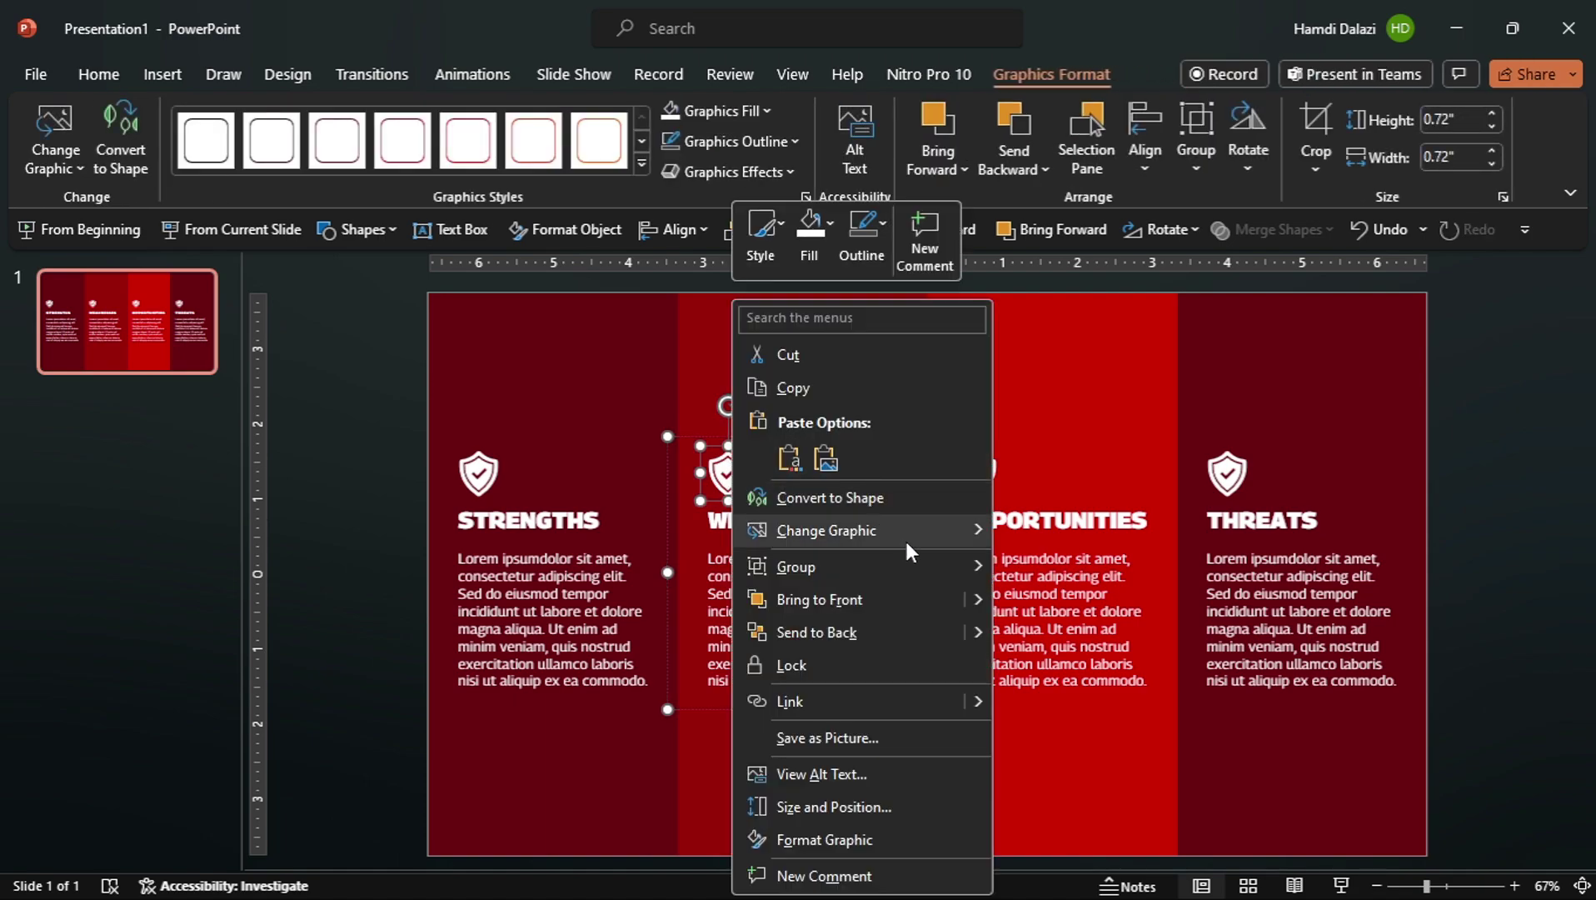
pyautogui.moveTo(903, 537)
pyautogui.click(1061, 656)
pyautogui.write('ROPE')
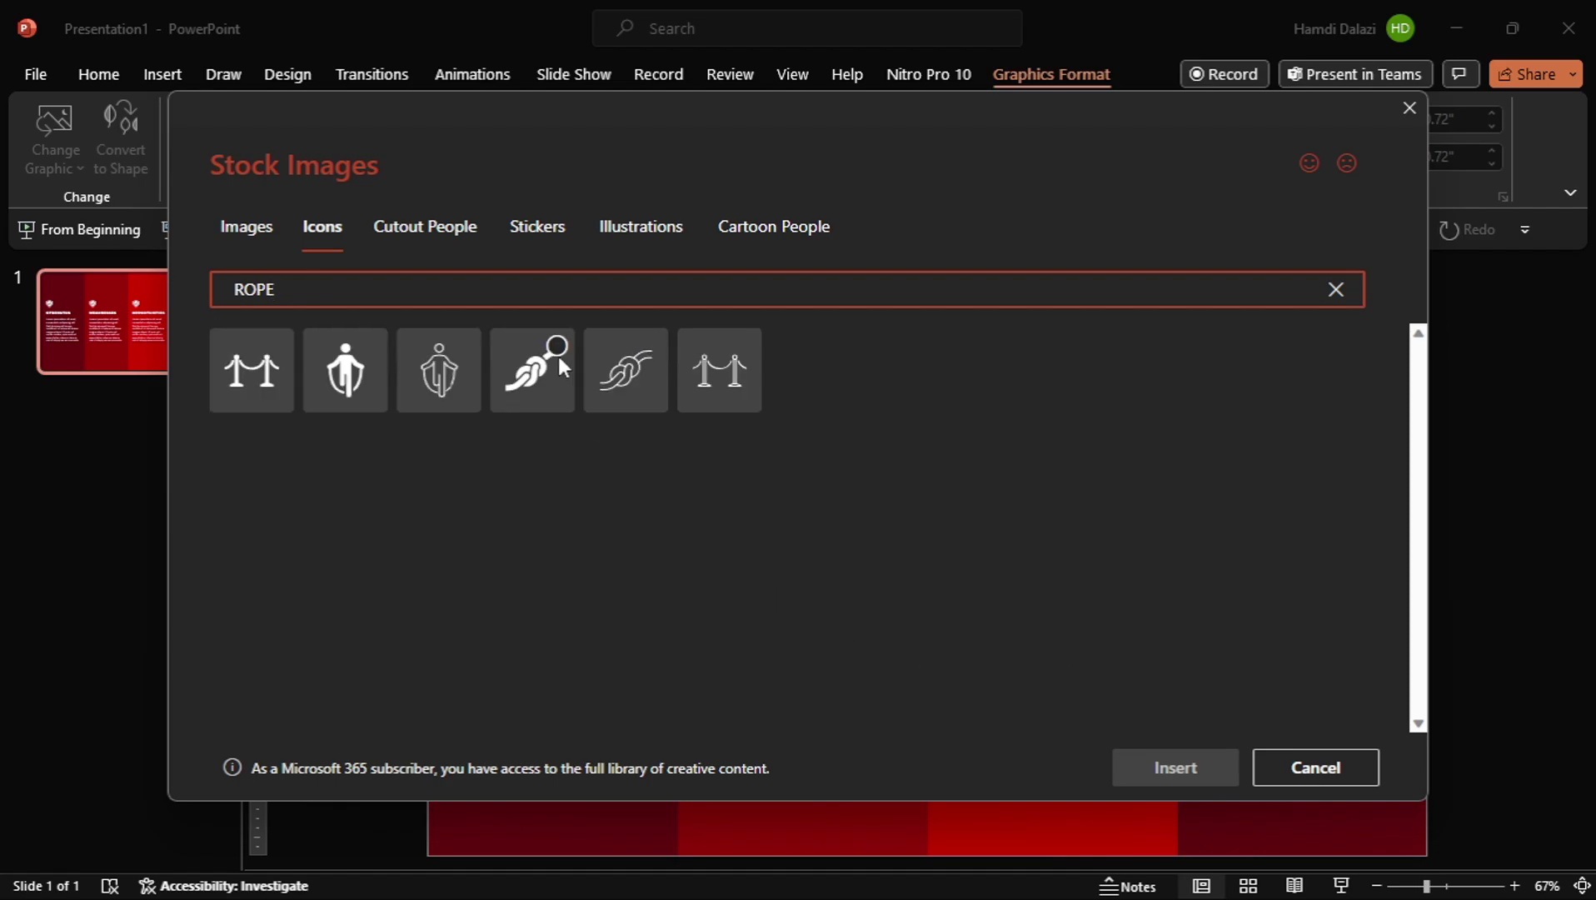
pyautogui.click(557, 358)
pyautogui.click(1175, 767)
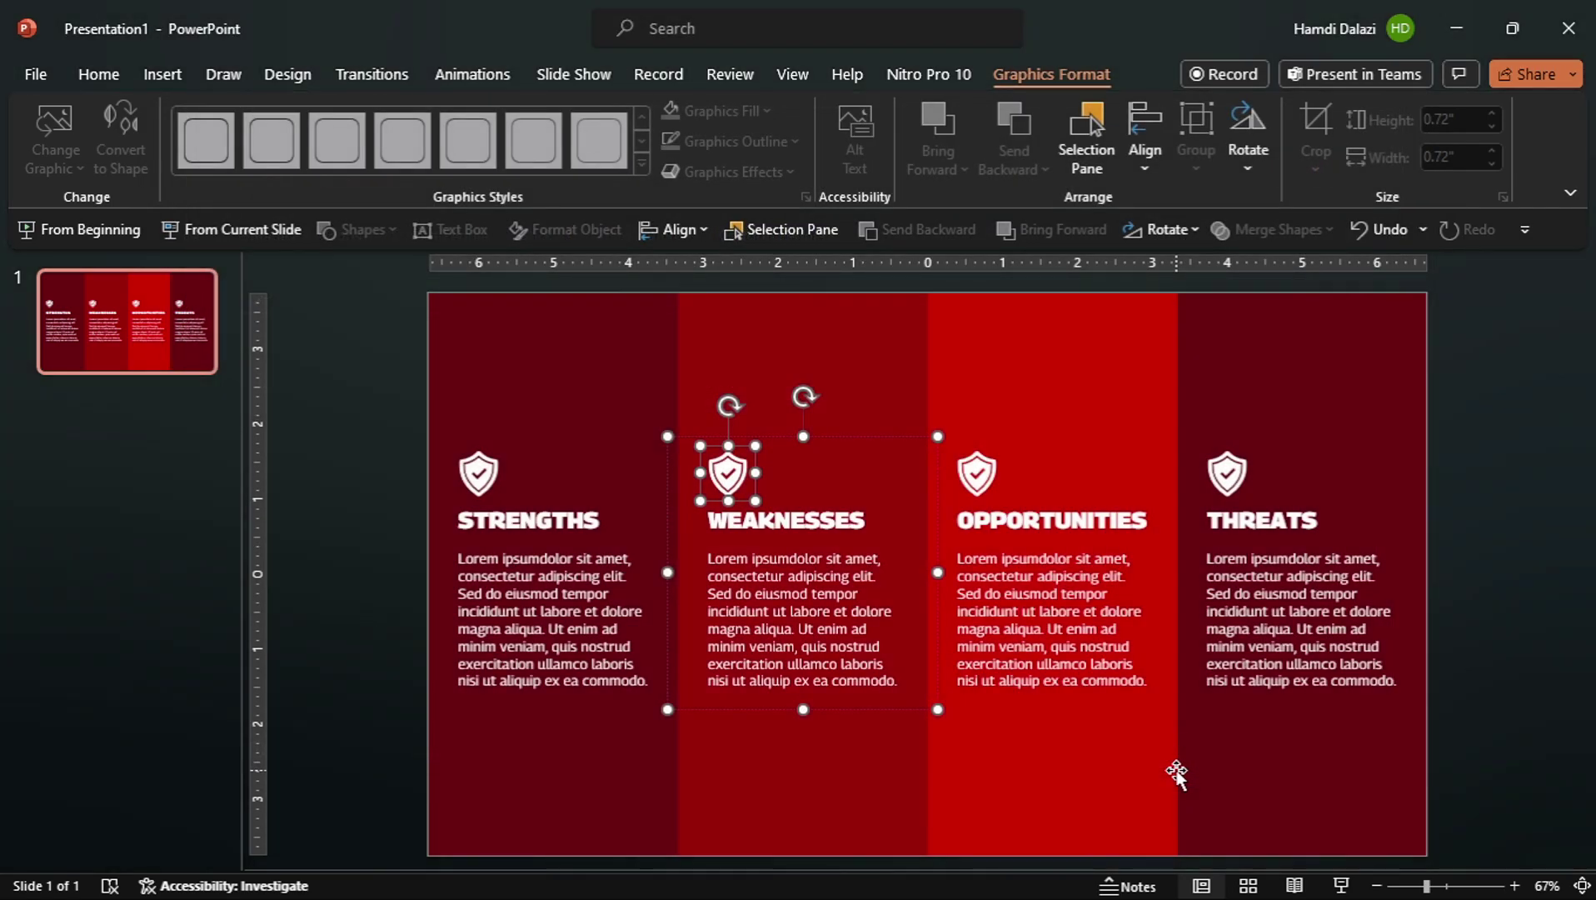
# - Replace the OPPORTUNITIES shield with a solid key icon
pyautogui.click(958, 500)
pyautogui.click(976, 472)
pyautogui.rightClick(976, 473)
pyautogui.moveTo(1102, 534)
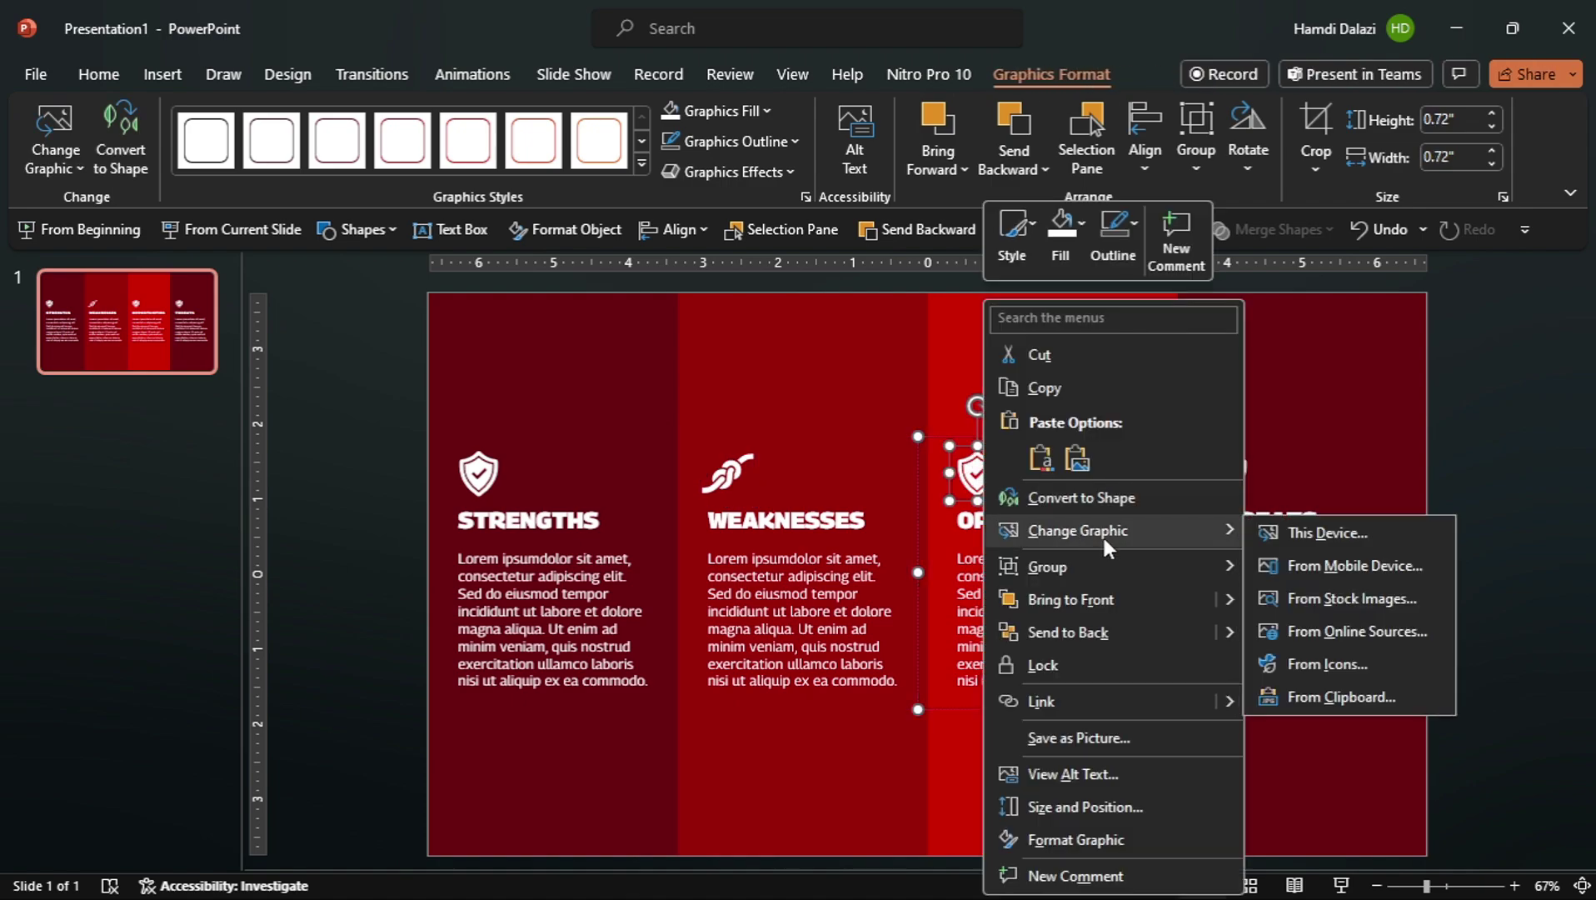
pyautogui.click(1304, 659)
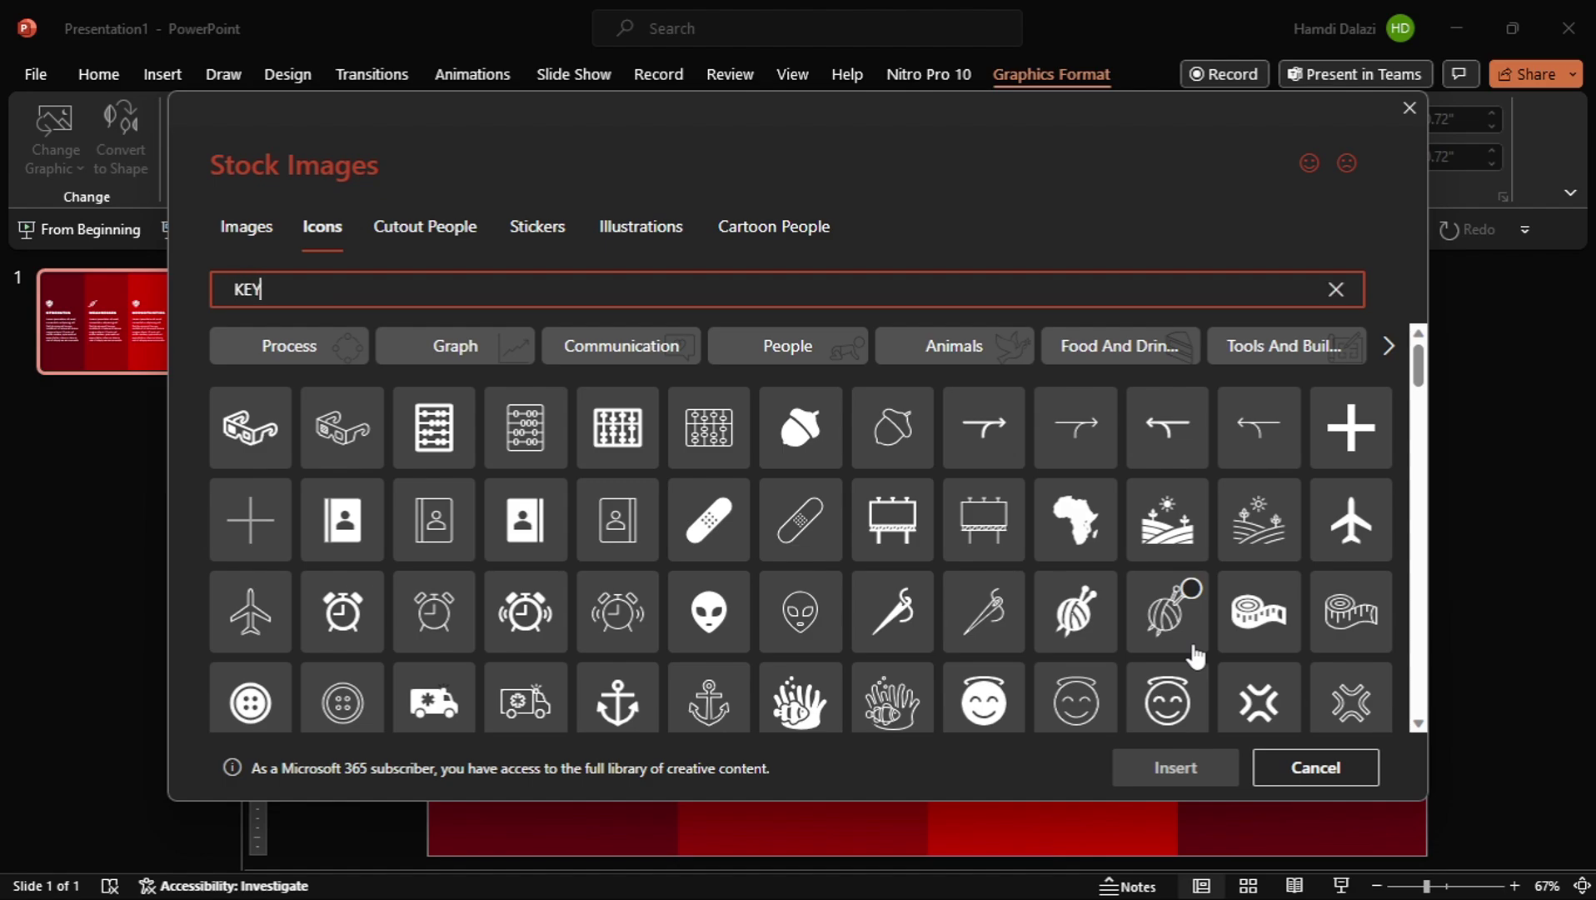
pyautogui.click(709, 369)
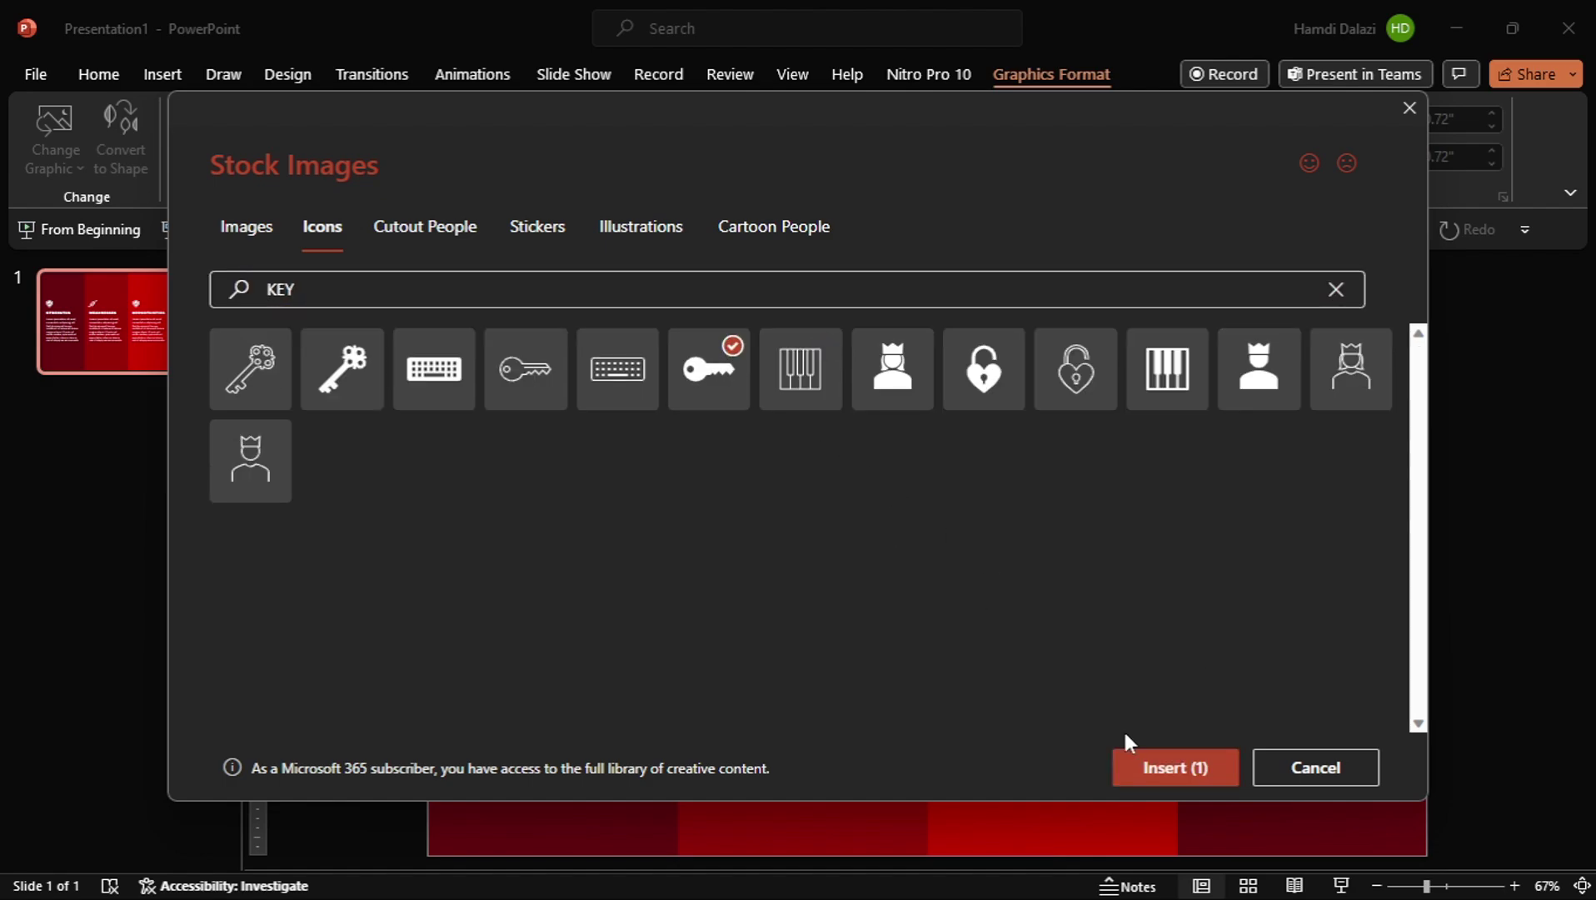
pyautogui.click(1145, 764)
# - Search 'Thunder' and pick a thundercloud icon to replace the THREATS shield
pyautogui.click(1223, 481)
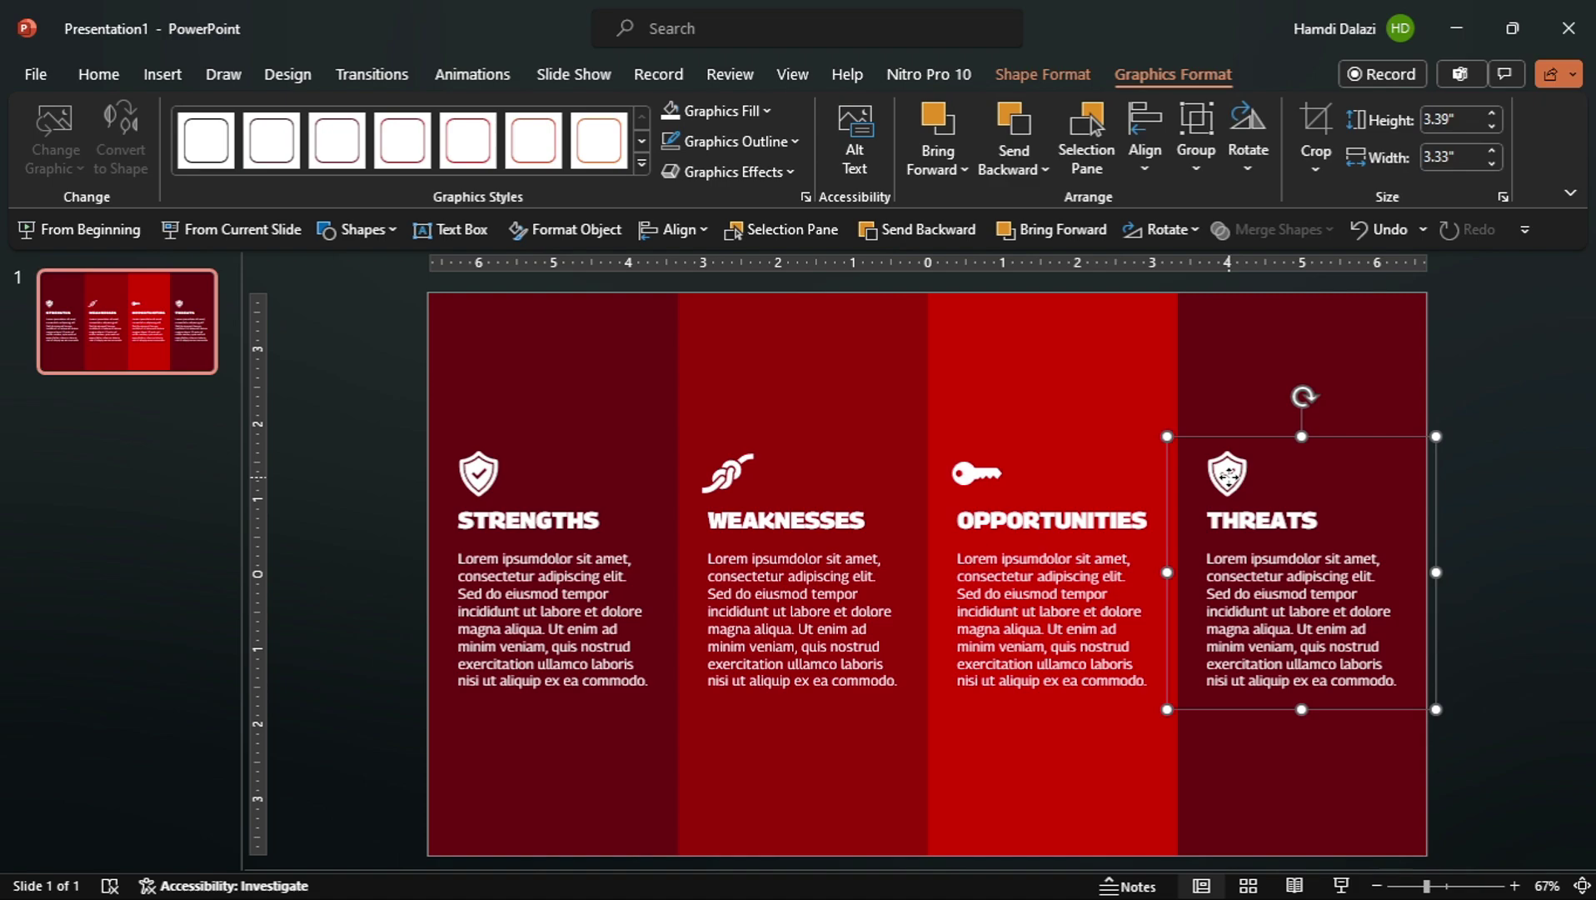
pyautogui.click(1223, 482)
pyautogui.rightClick(1224, 481)
pyautogui.moveTo(1345, 527)
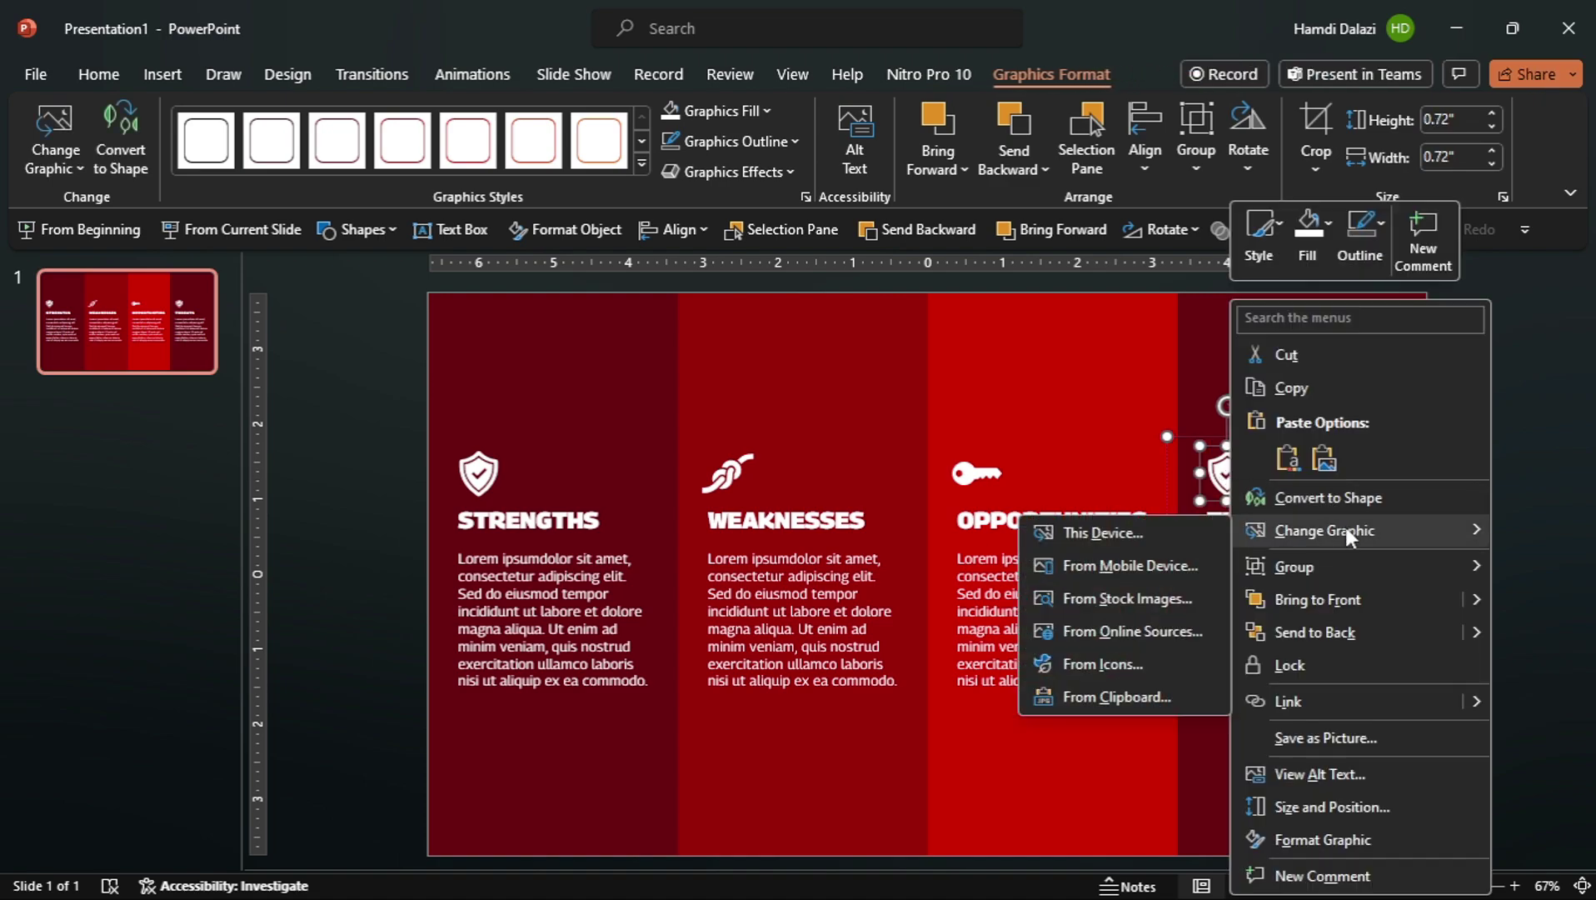
pyautogui.click(1142, 668)
pyautogui.write('Thunder')
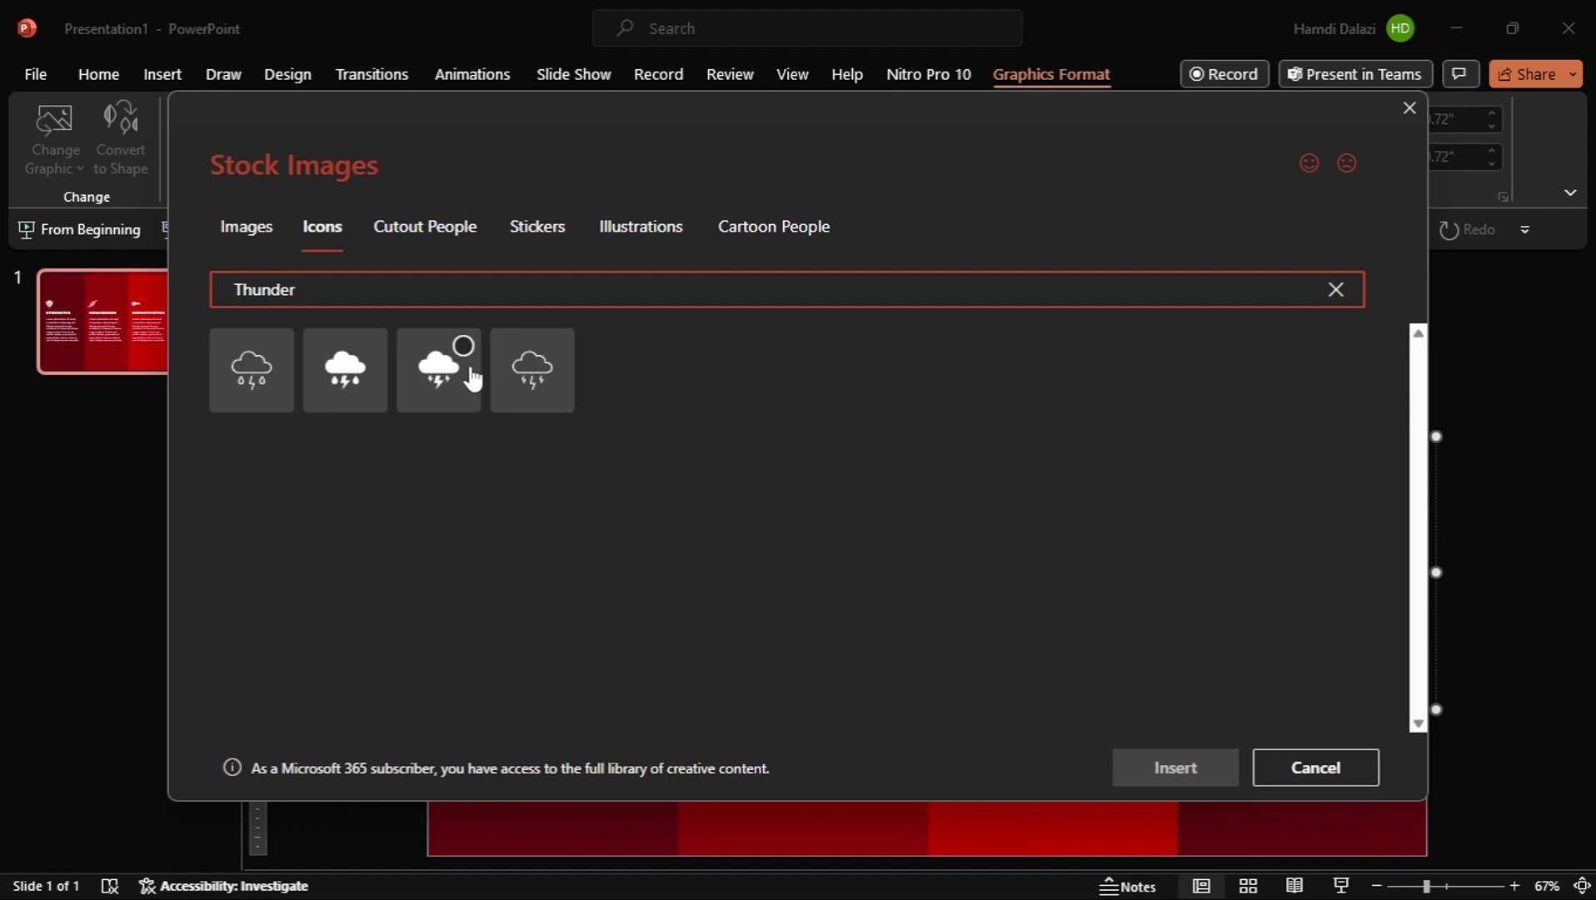
pyautogui.click(472, 379)
# - Swap in the thundercloud icon, then duplicate slide 1 and delete its icons and text
pyautogui.click(1181, 770)
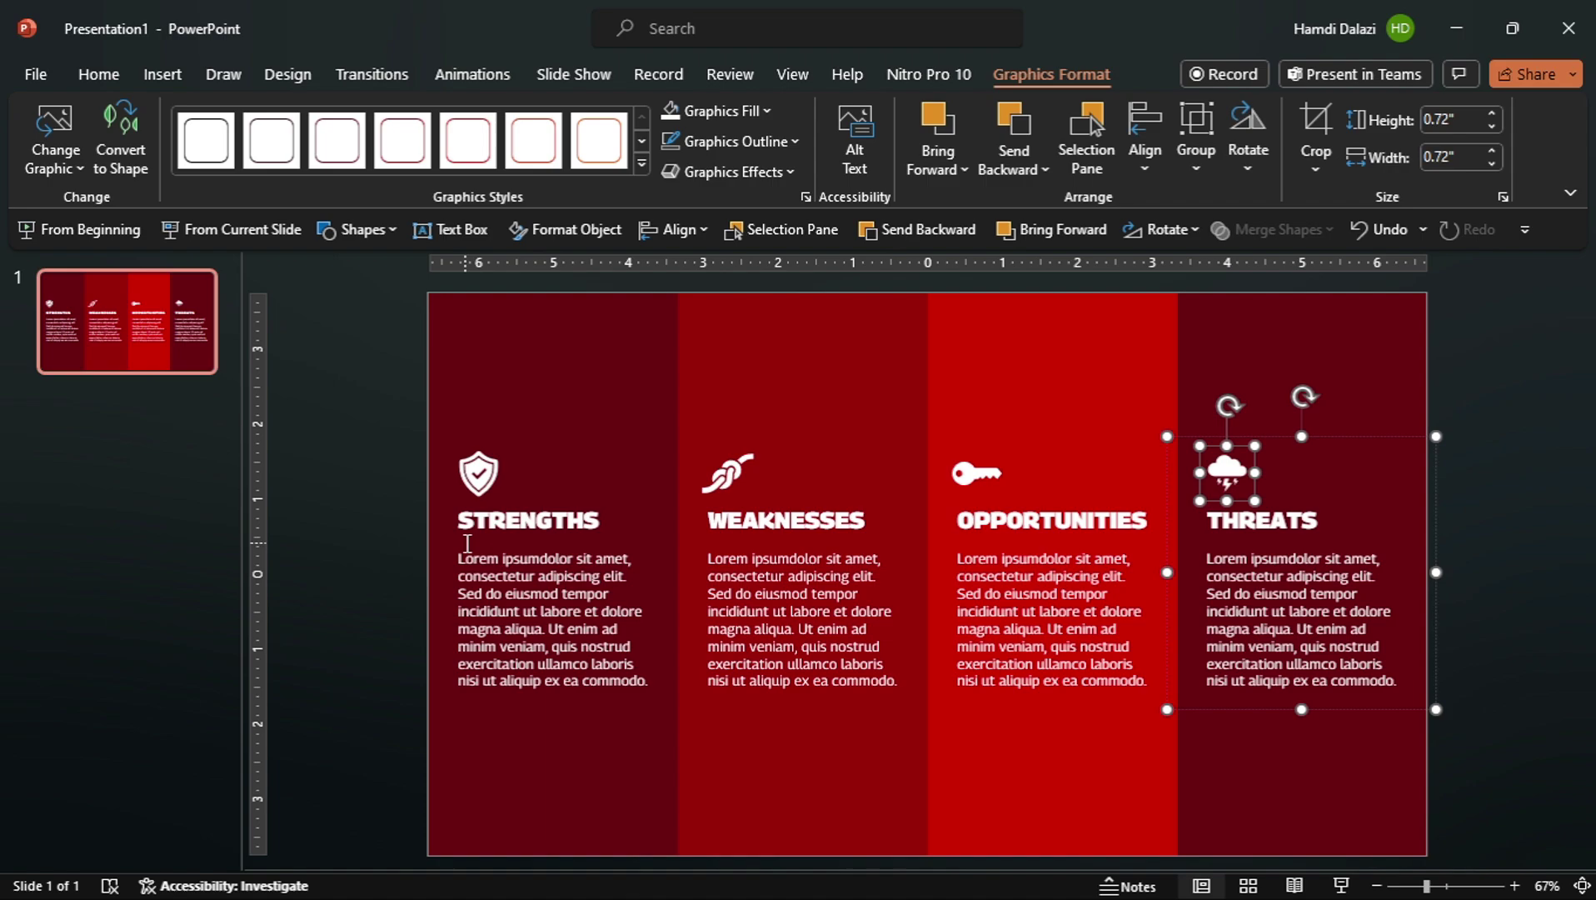
pyautogui.click(157, 354)
pyautogui.hotkey('ctrl', 'd')
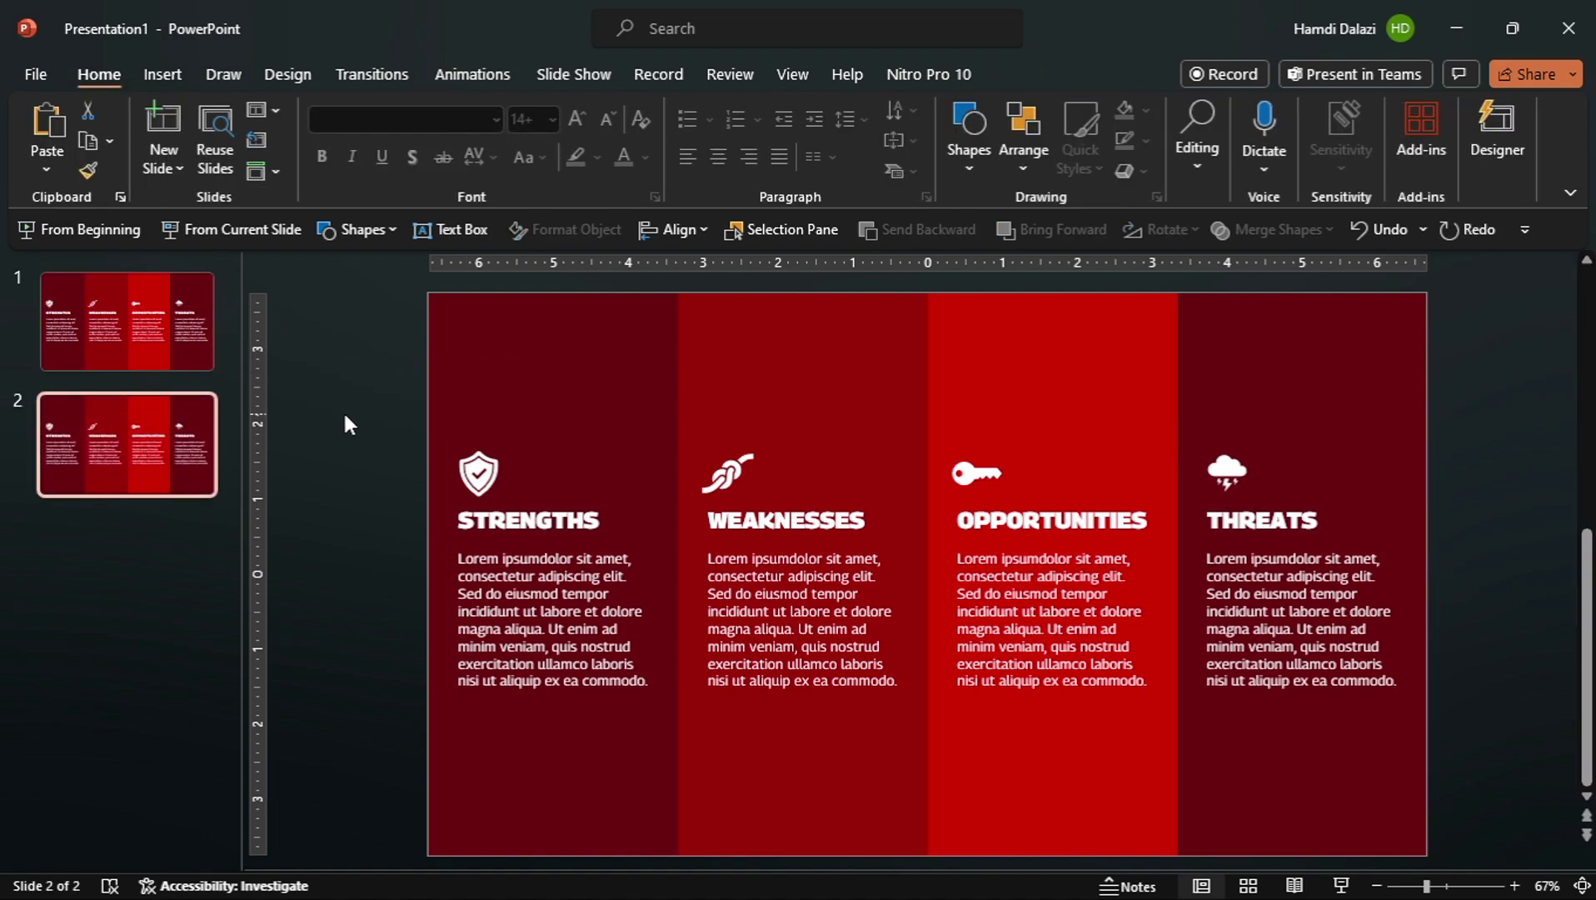
pyautogui.moveTo(349, 424); pyautogui.dragTo(1521, 765)
pyautogui.press('Delete')
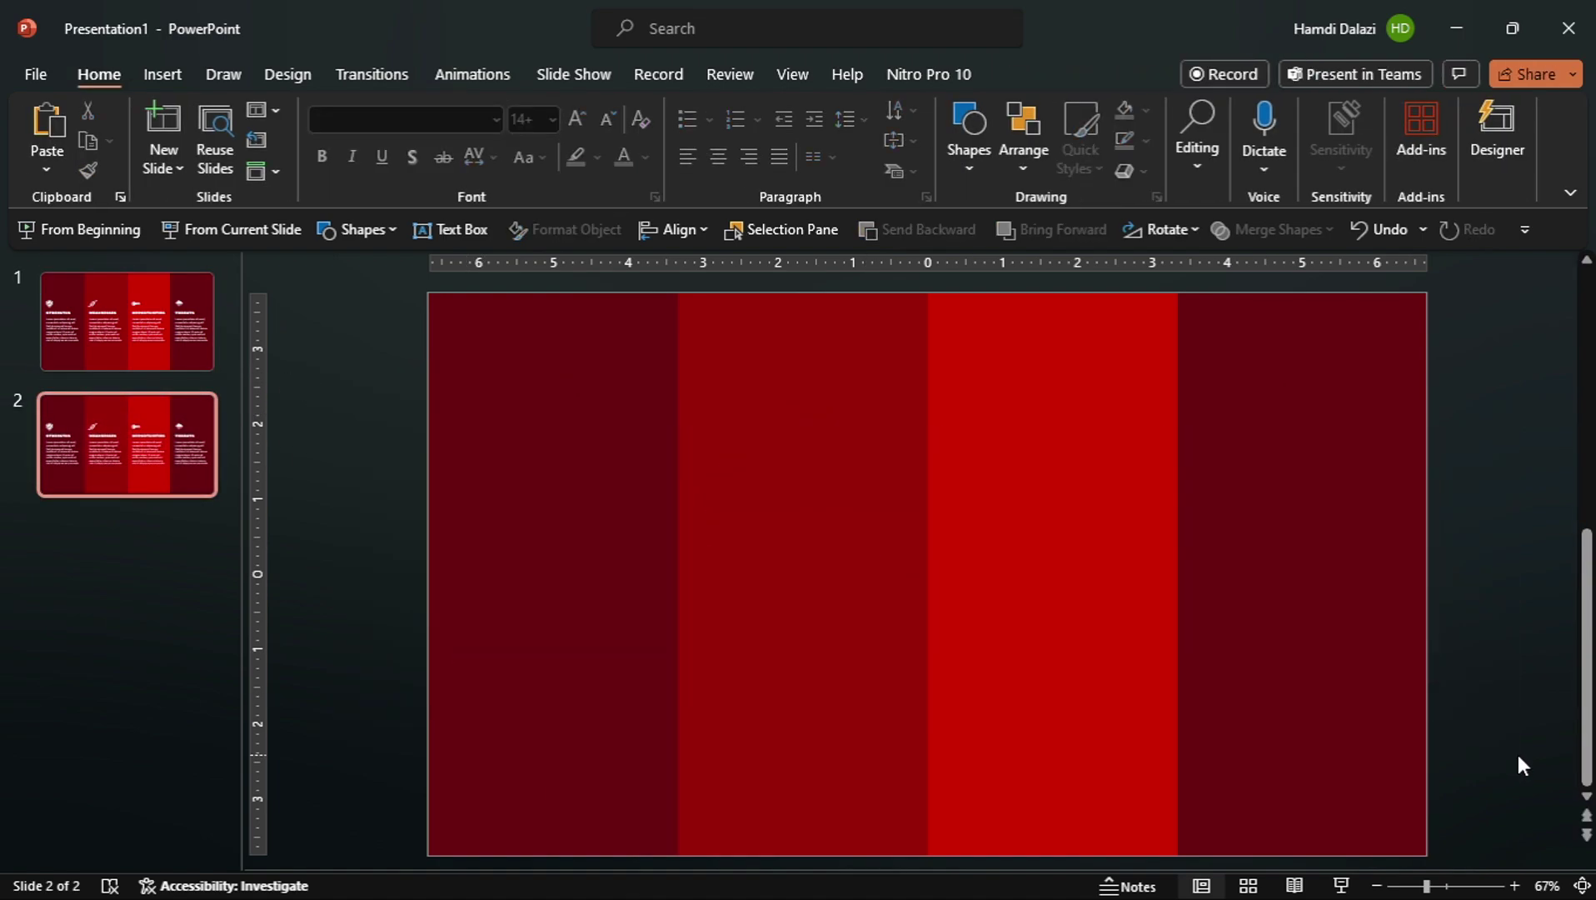
# - Select the four panels on slide 2 and set their font to Georama Black
pyautogui.hotkey('ctrl', 'a')
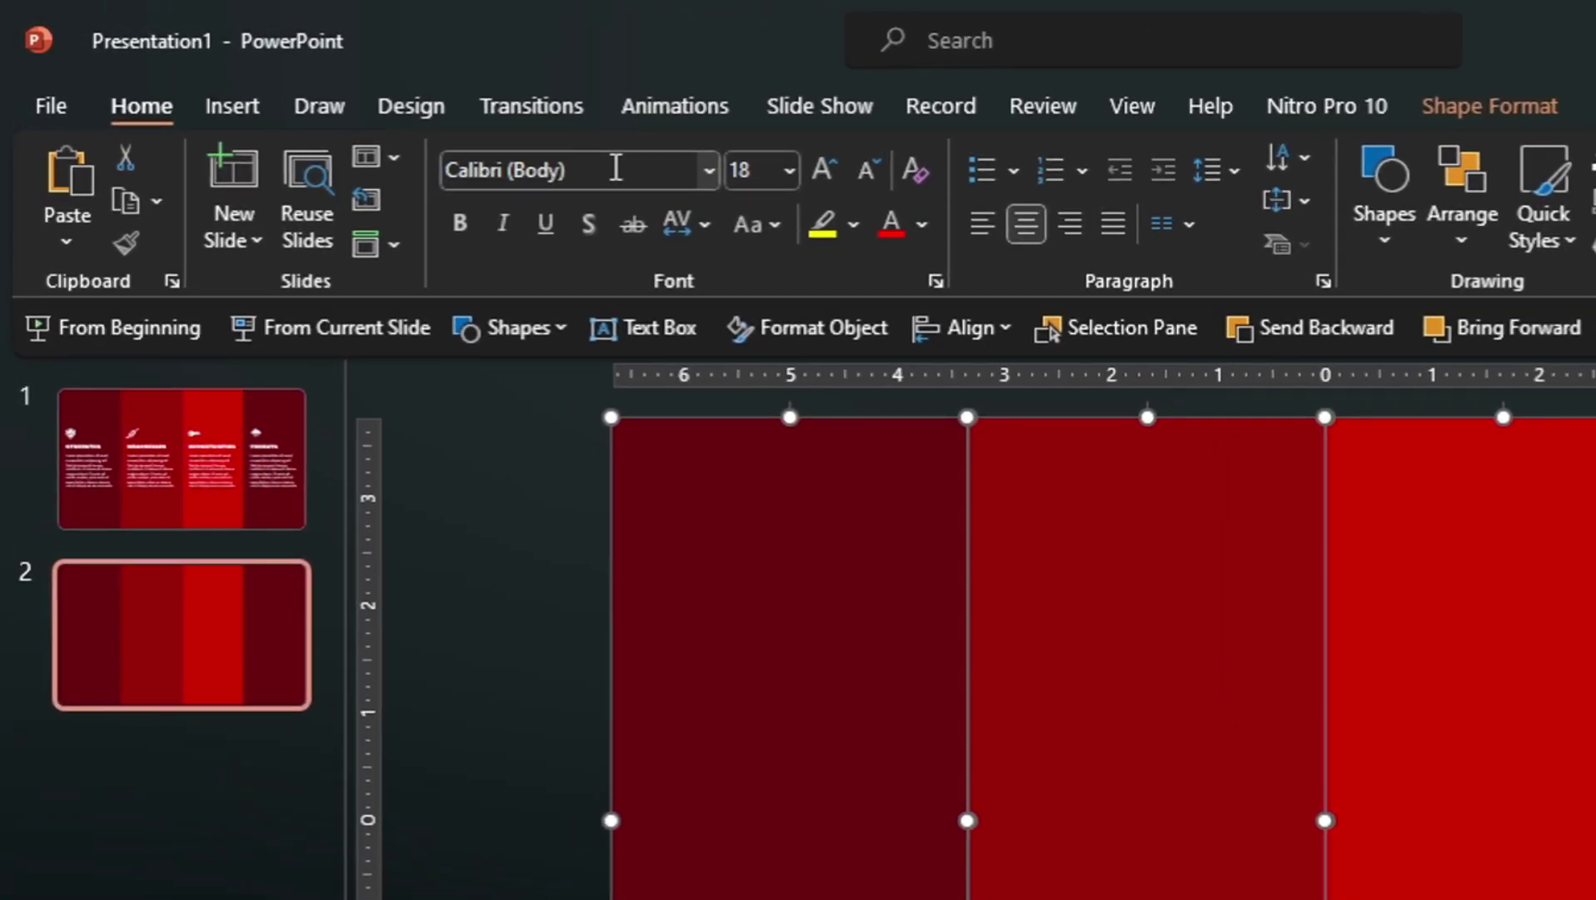
pyautogui.click(428, 119)
pyautogui.write('Geo')
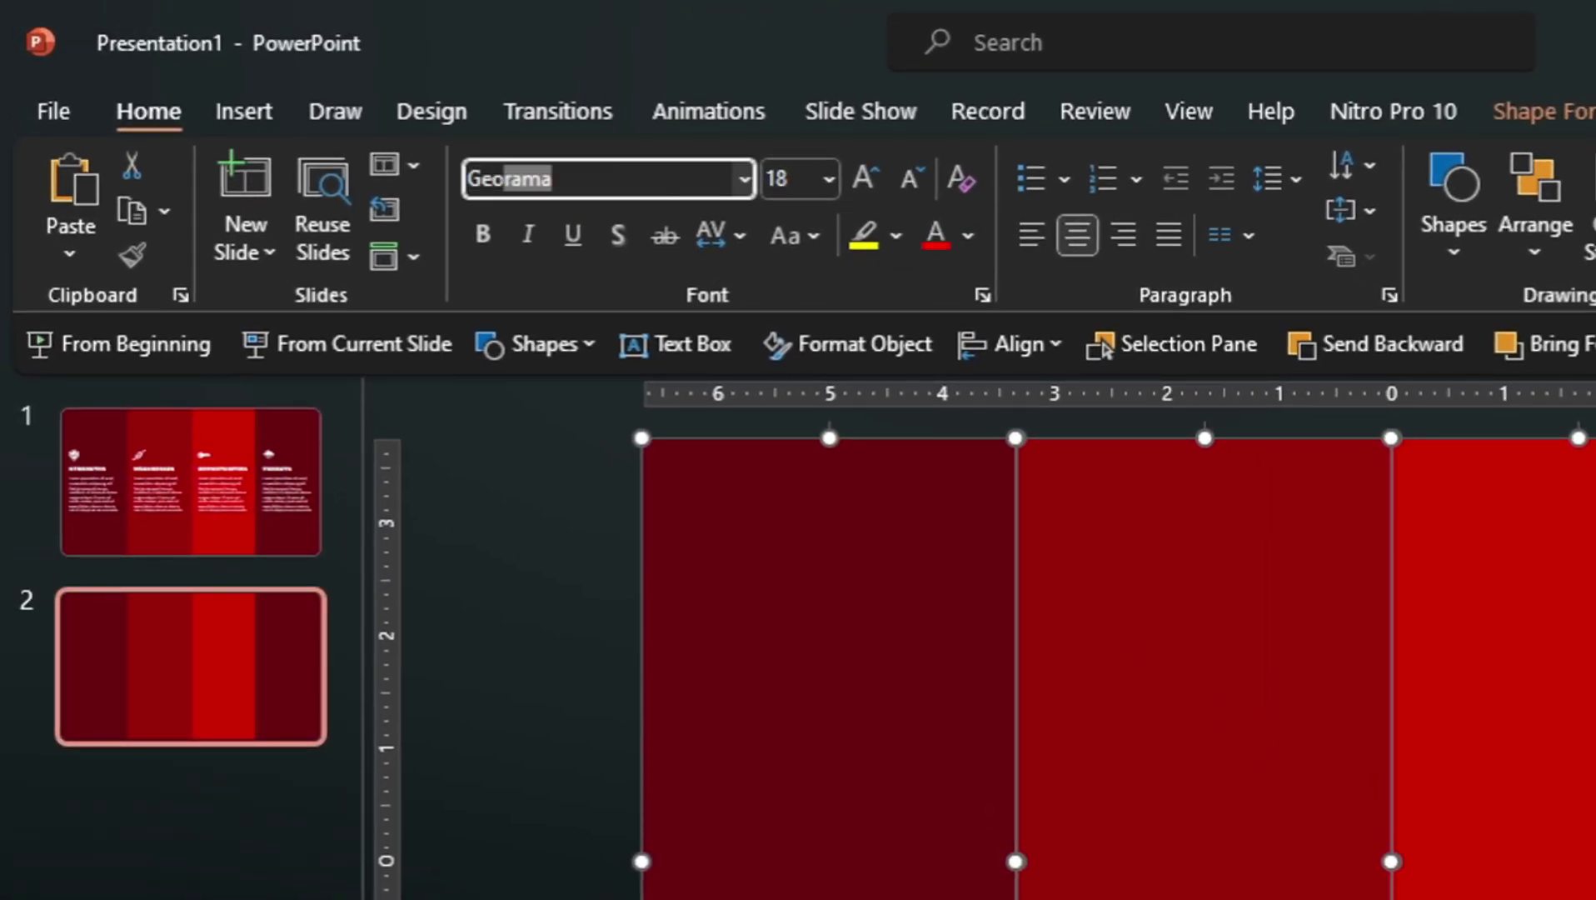
pyautogui.write('rama Black')
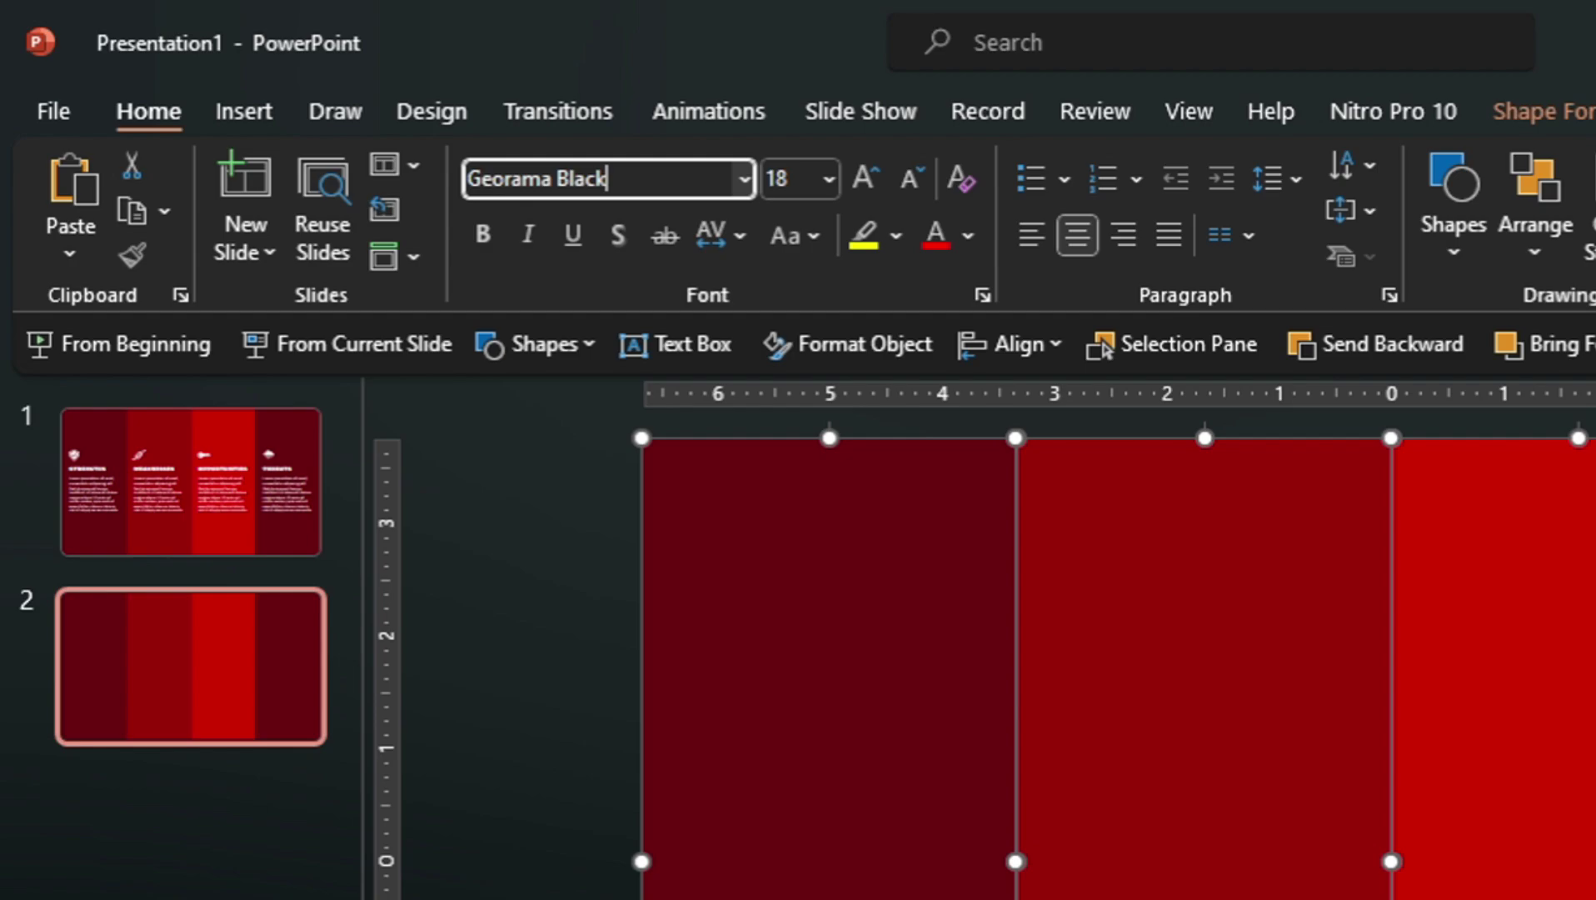
pyautogui.press('Return')
pyautogui.click(797, 172)
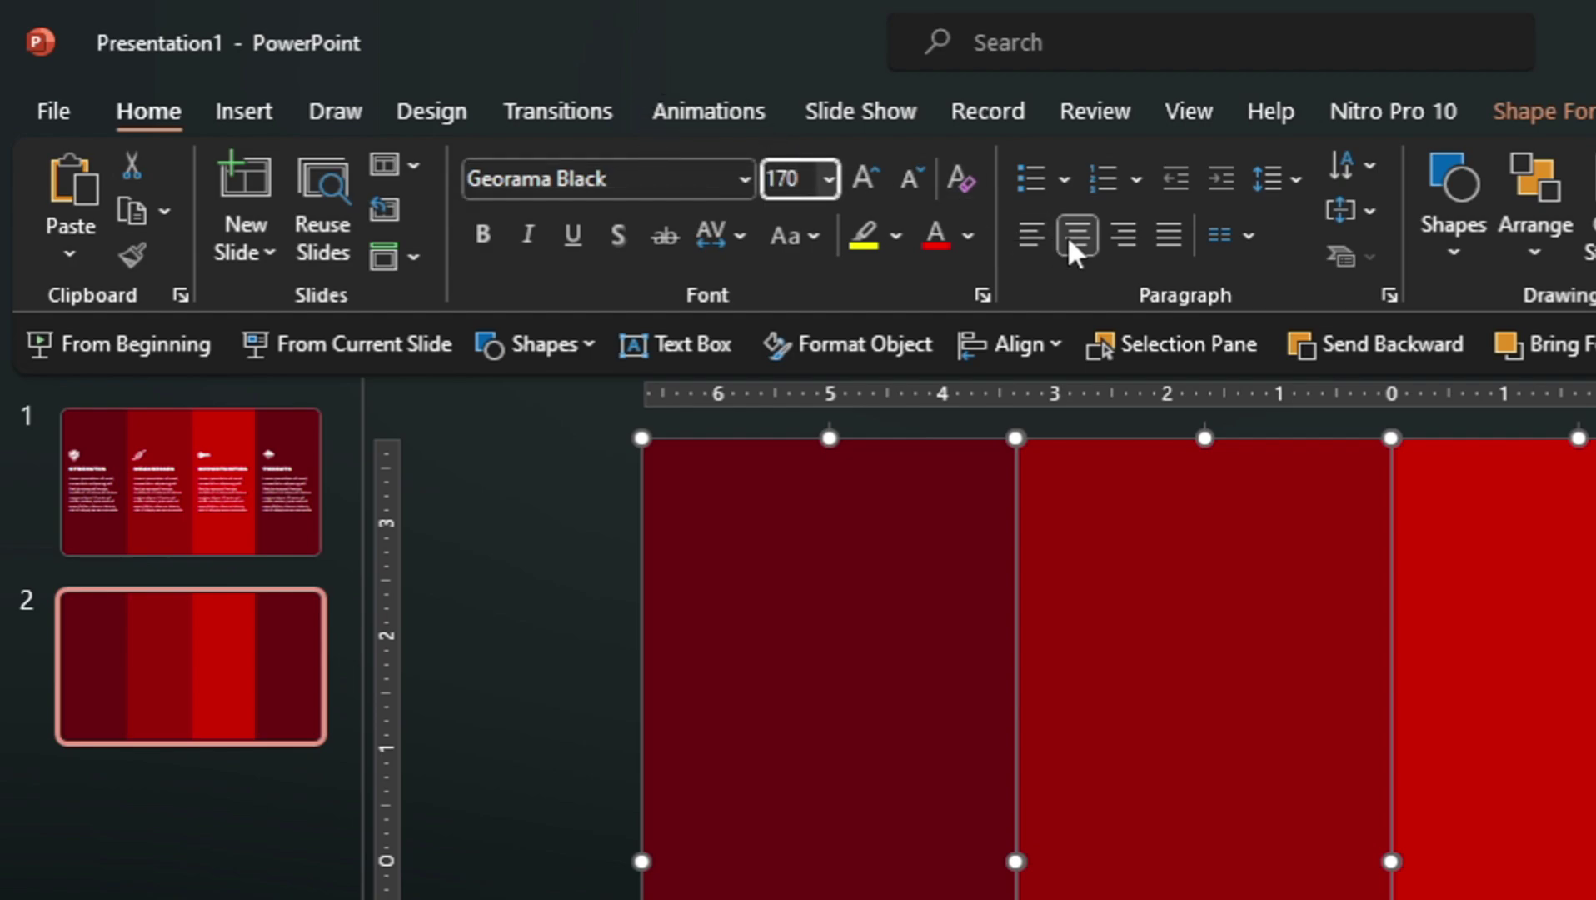
# - Set the panels' font size to 170 and letter them S, W, O and T
pyautogui.write('170')
pyautogui.press('Return')
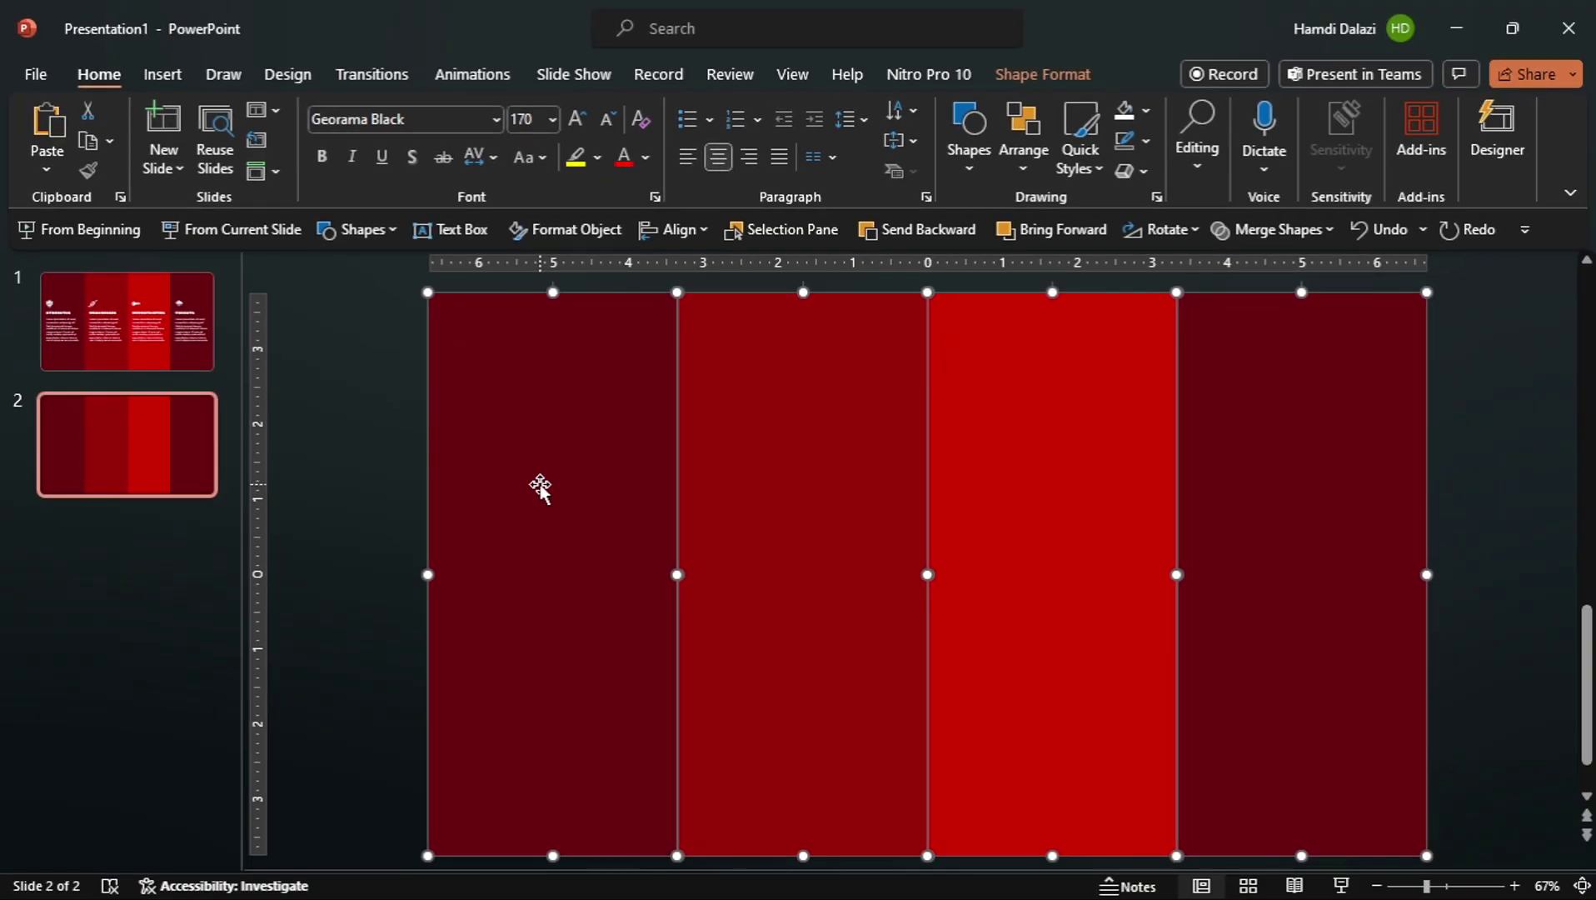
pyautogui.click(541, 487)
pyautogui.write('S')
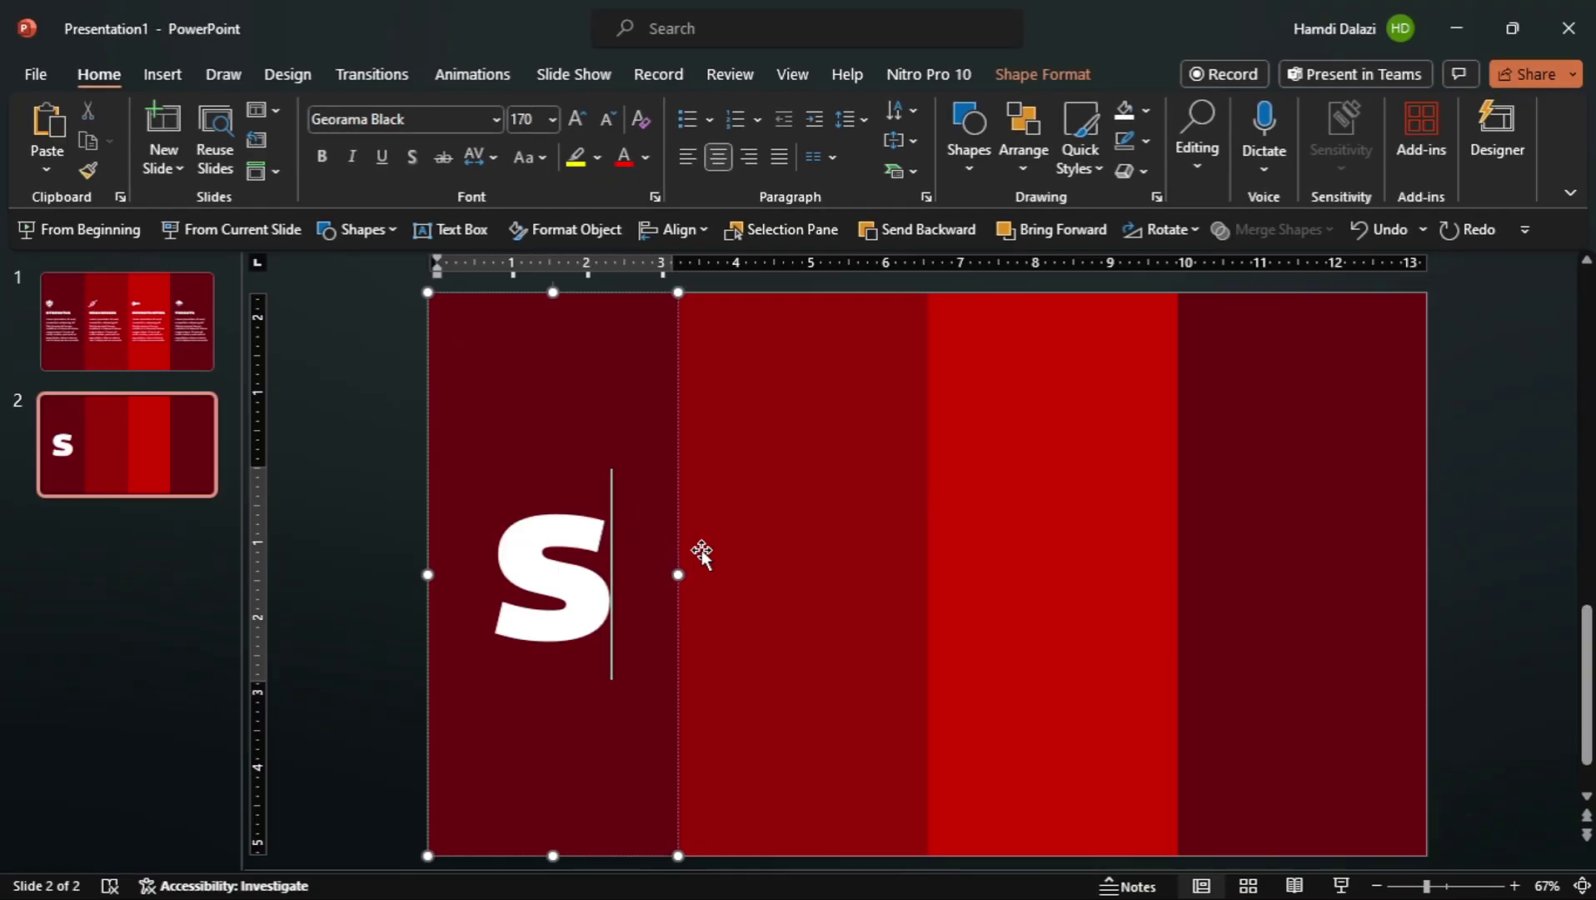
pyautogui.click(759, 563)
pyautogui.write('W')
pyautogui.click(1004, 579)
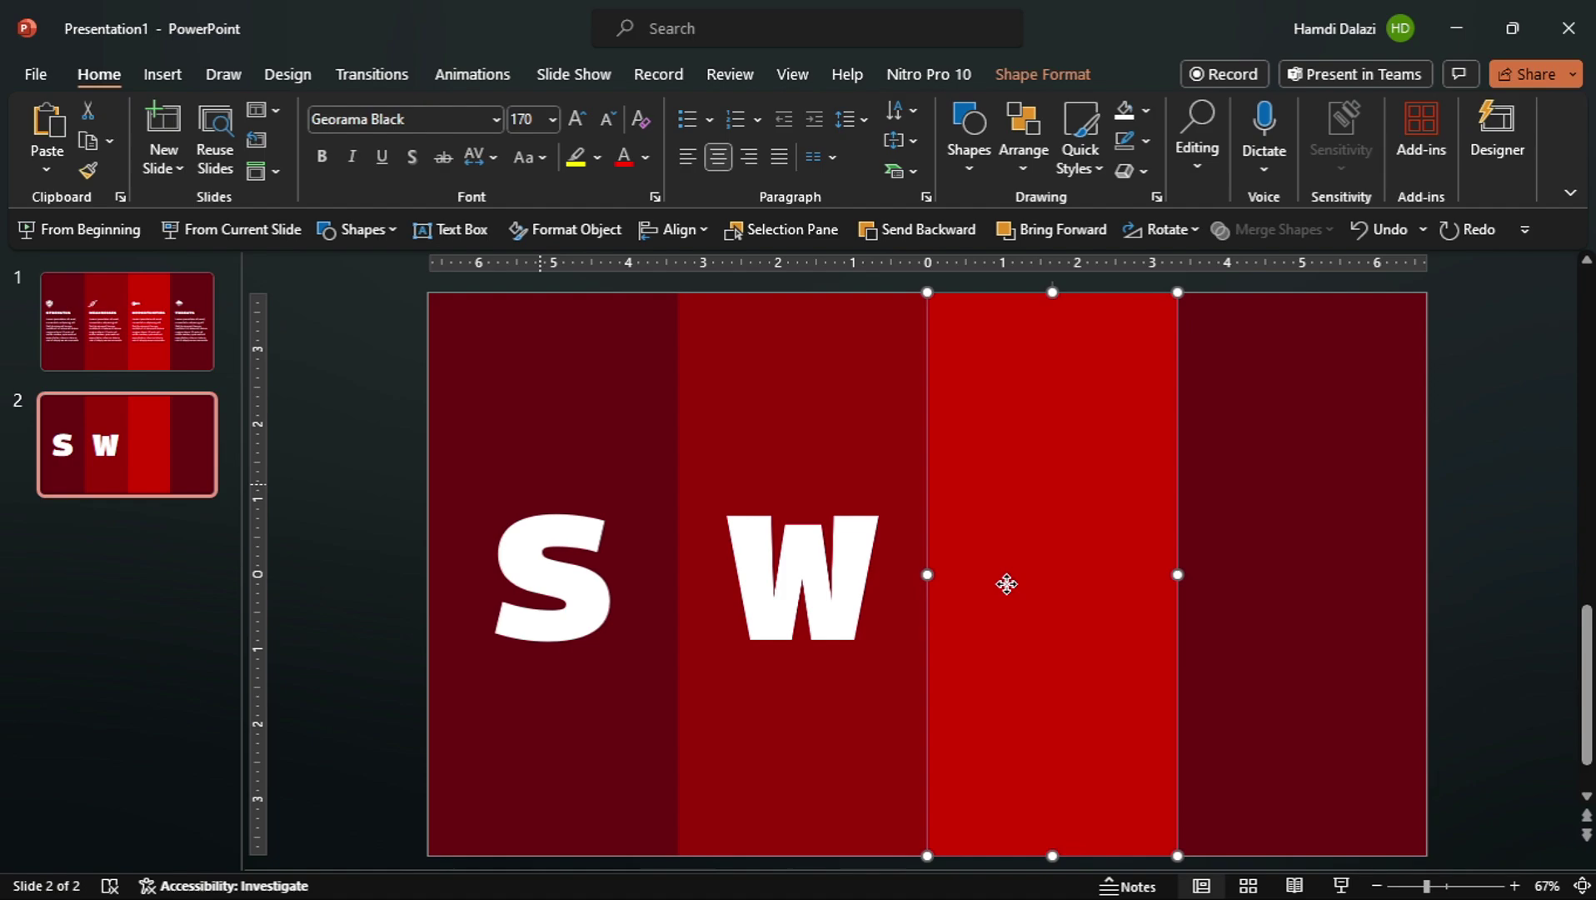
pyautogui.write('O')
pyautogui.click(1292, 577)
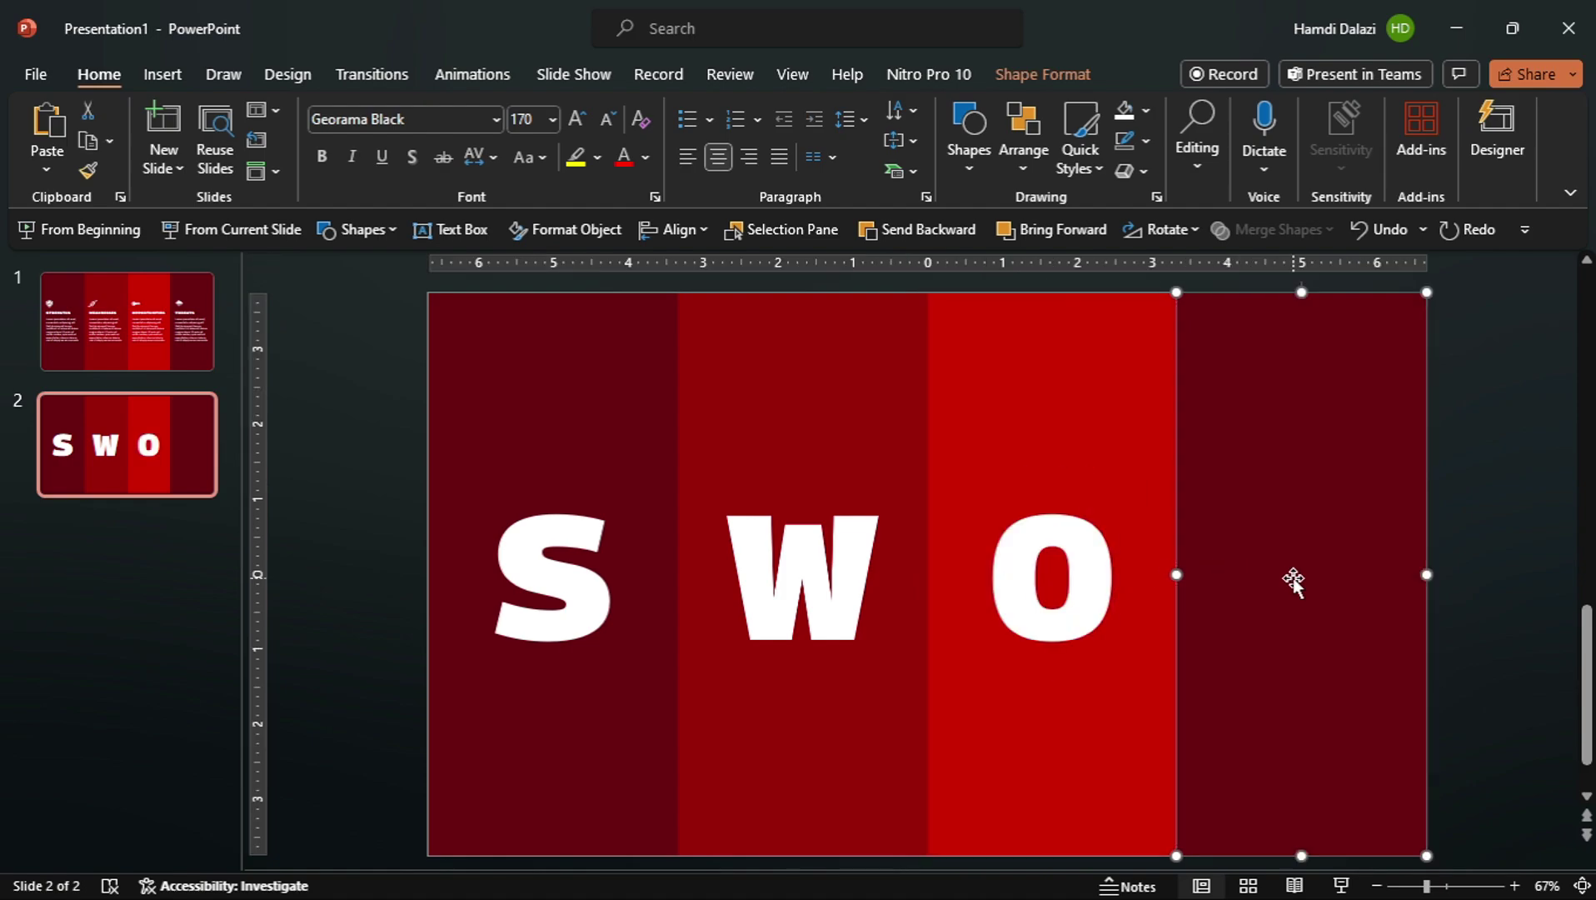
pyautogui.write('T')
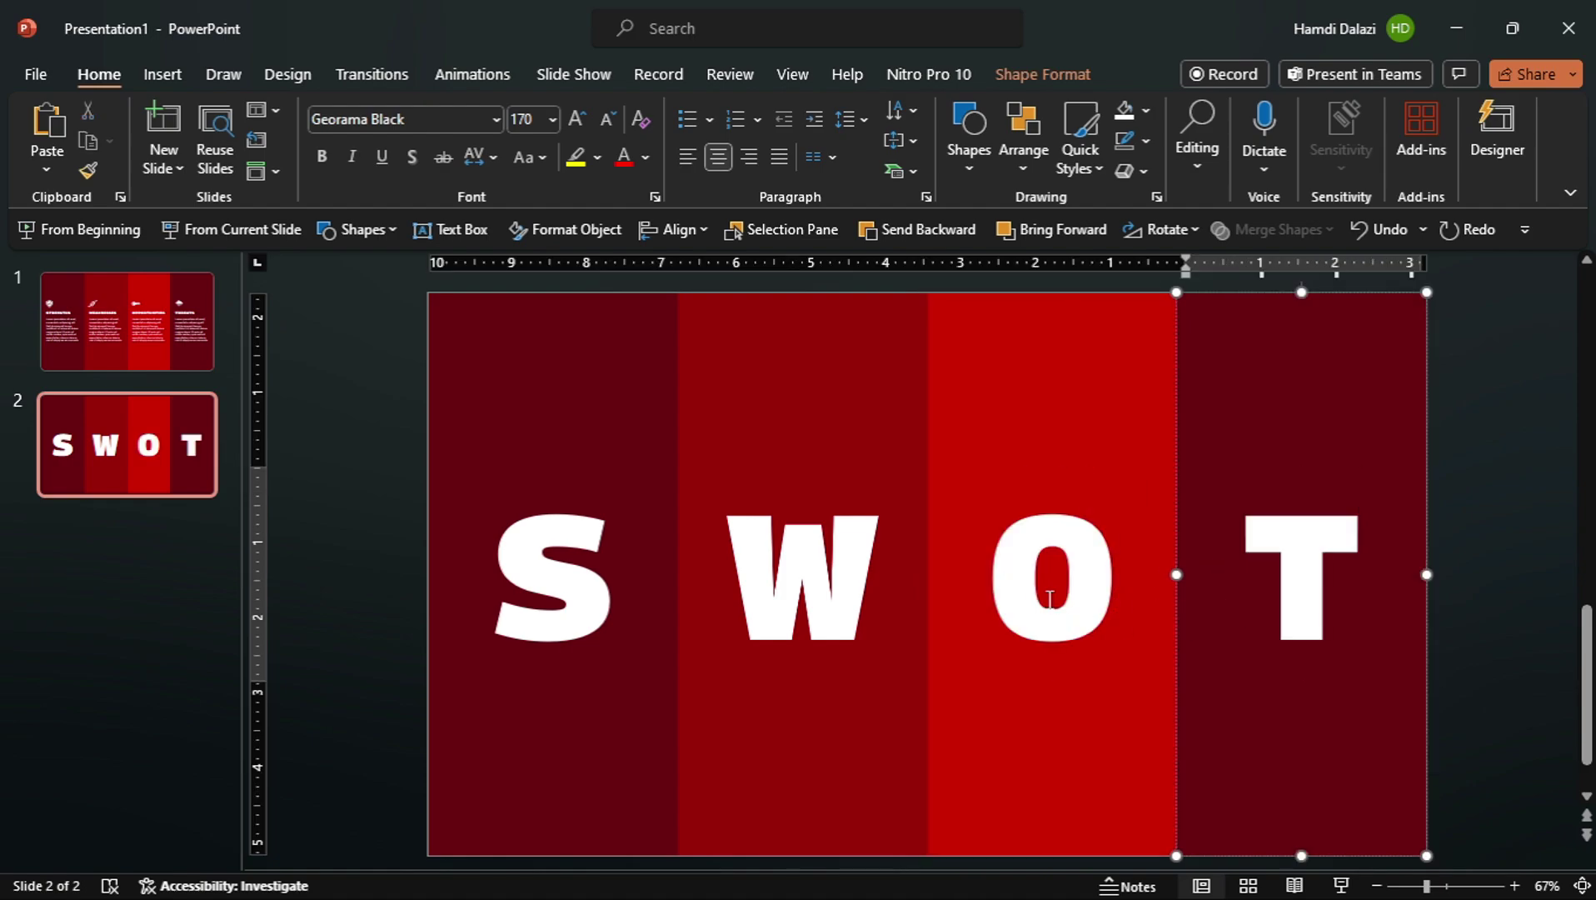
pyautogui.hotkey('ctrl', 'a')
pyautogui.press('Escape')
pyautogui.press('Escape')
# - Cut the lettered panels, delete slide 2 and paste them onto slide 1
pyautogui.hotkey('ctrl', 'a')
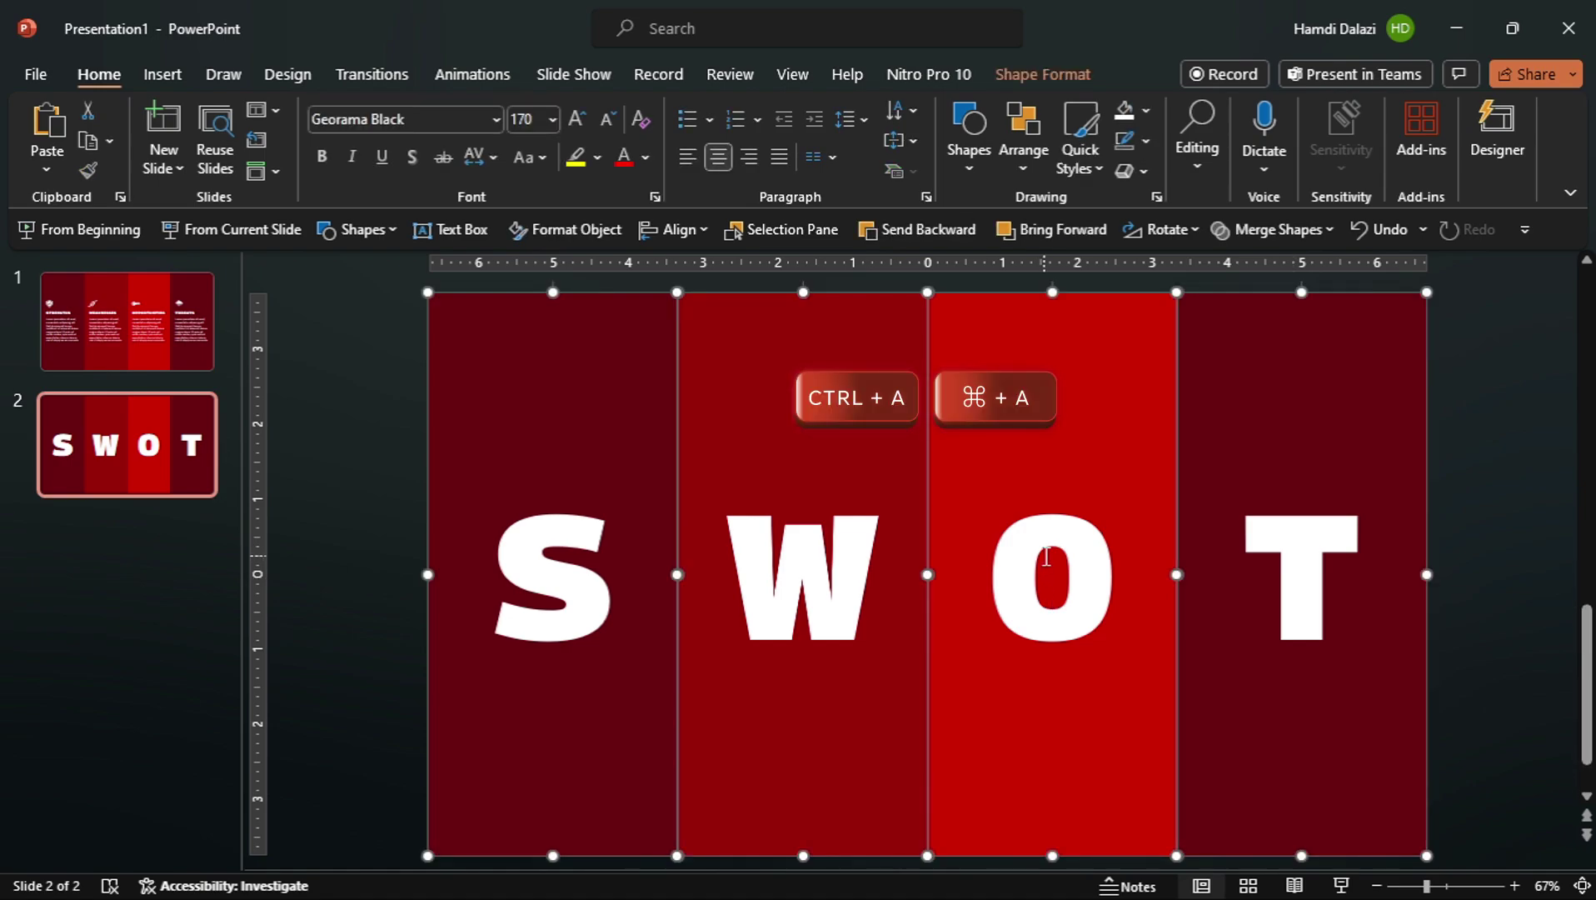
pyautogui.hotkey('ctrl', 'x')
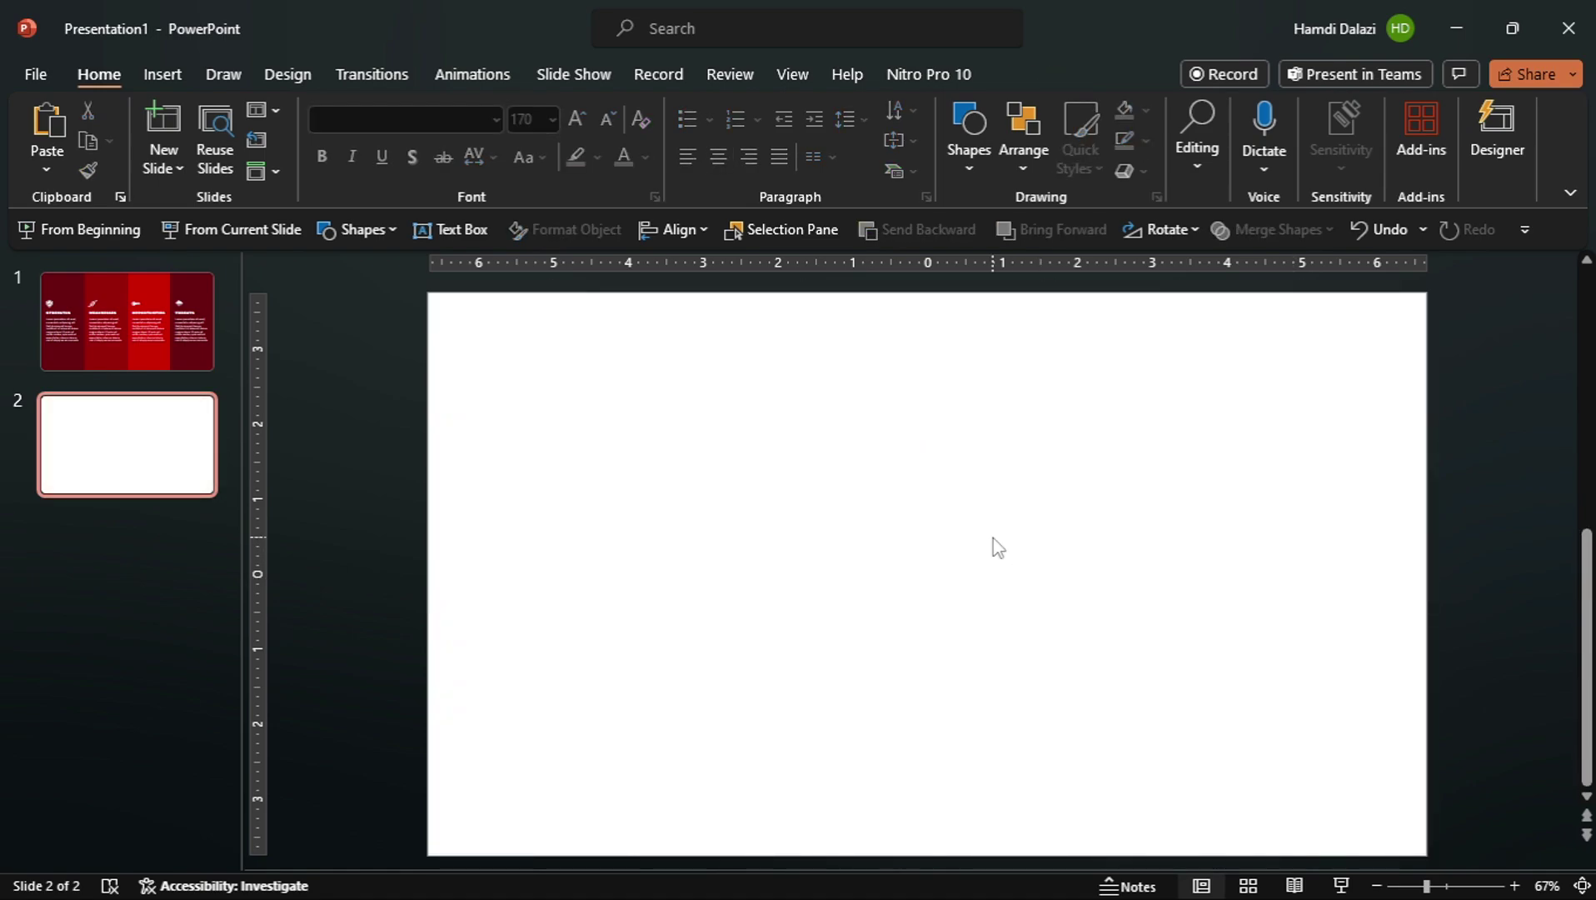
pyautogui.press('Delete')
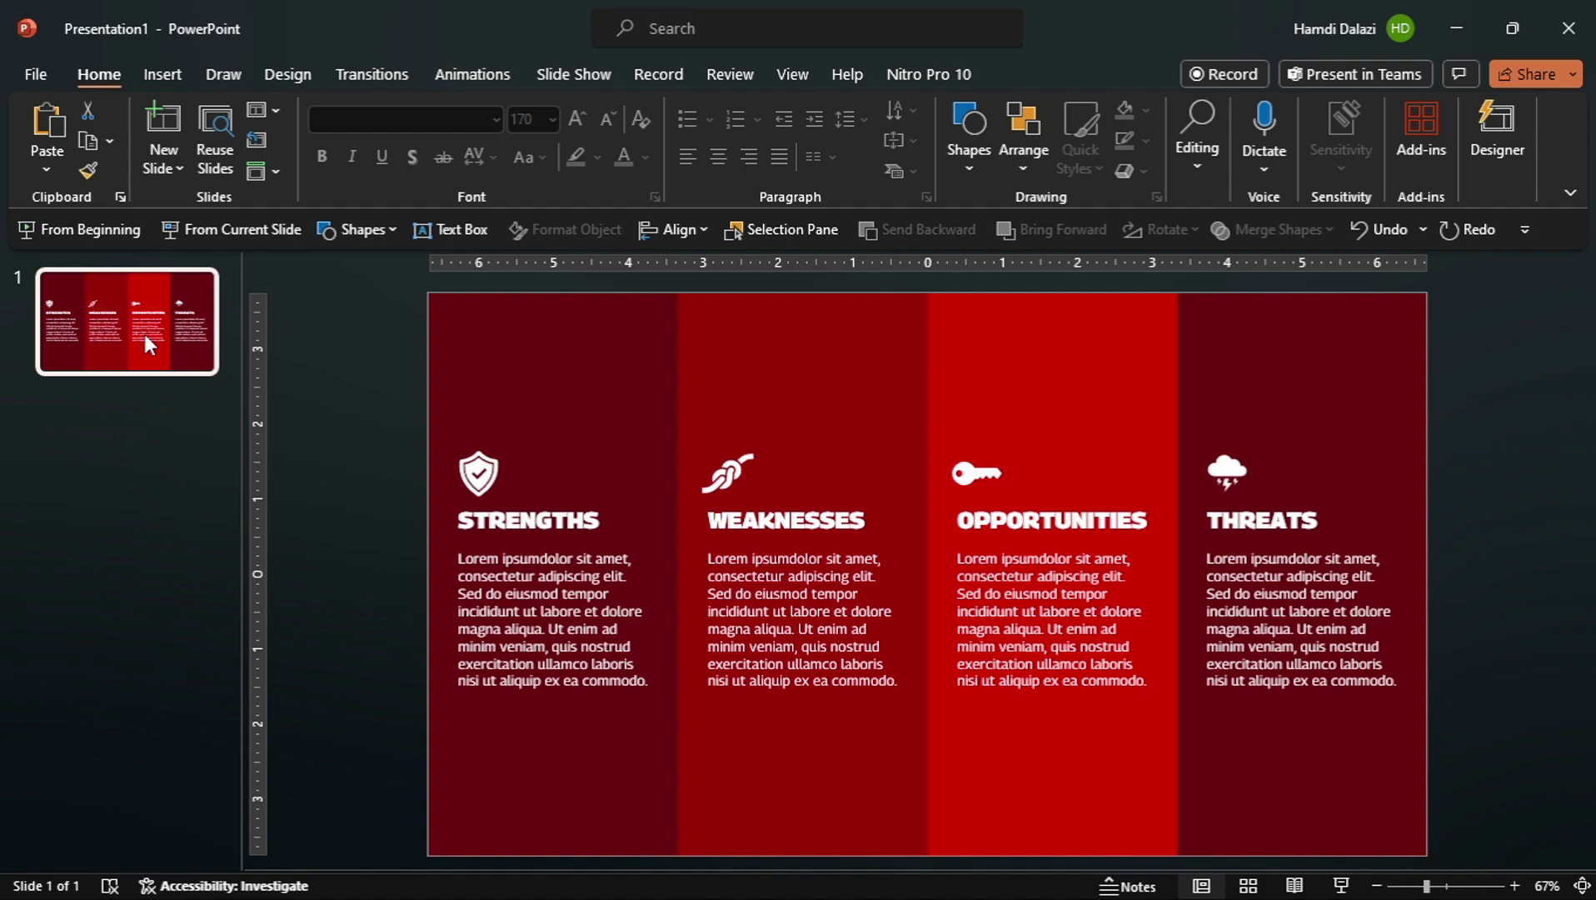
pyautogui.hotkey('ctrl', 'v')
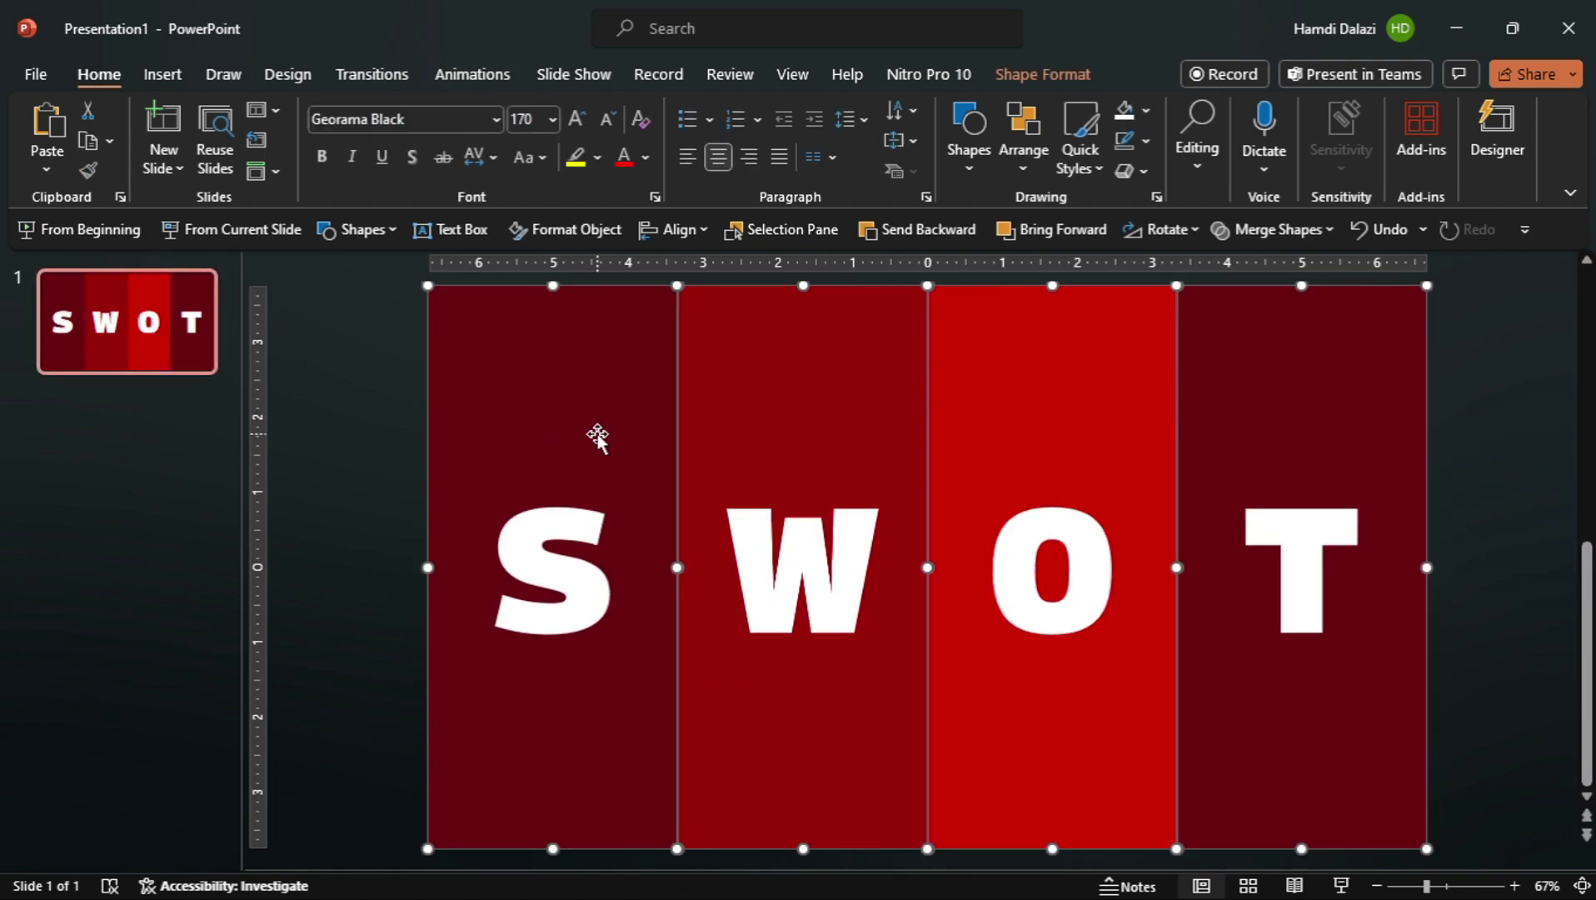
# - Give the four lettered panels a Whip exit effect
pyautogui.click(474, 83)
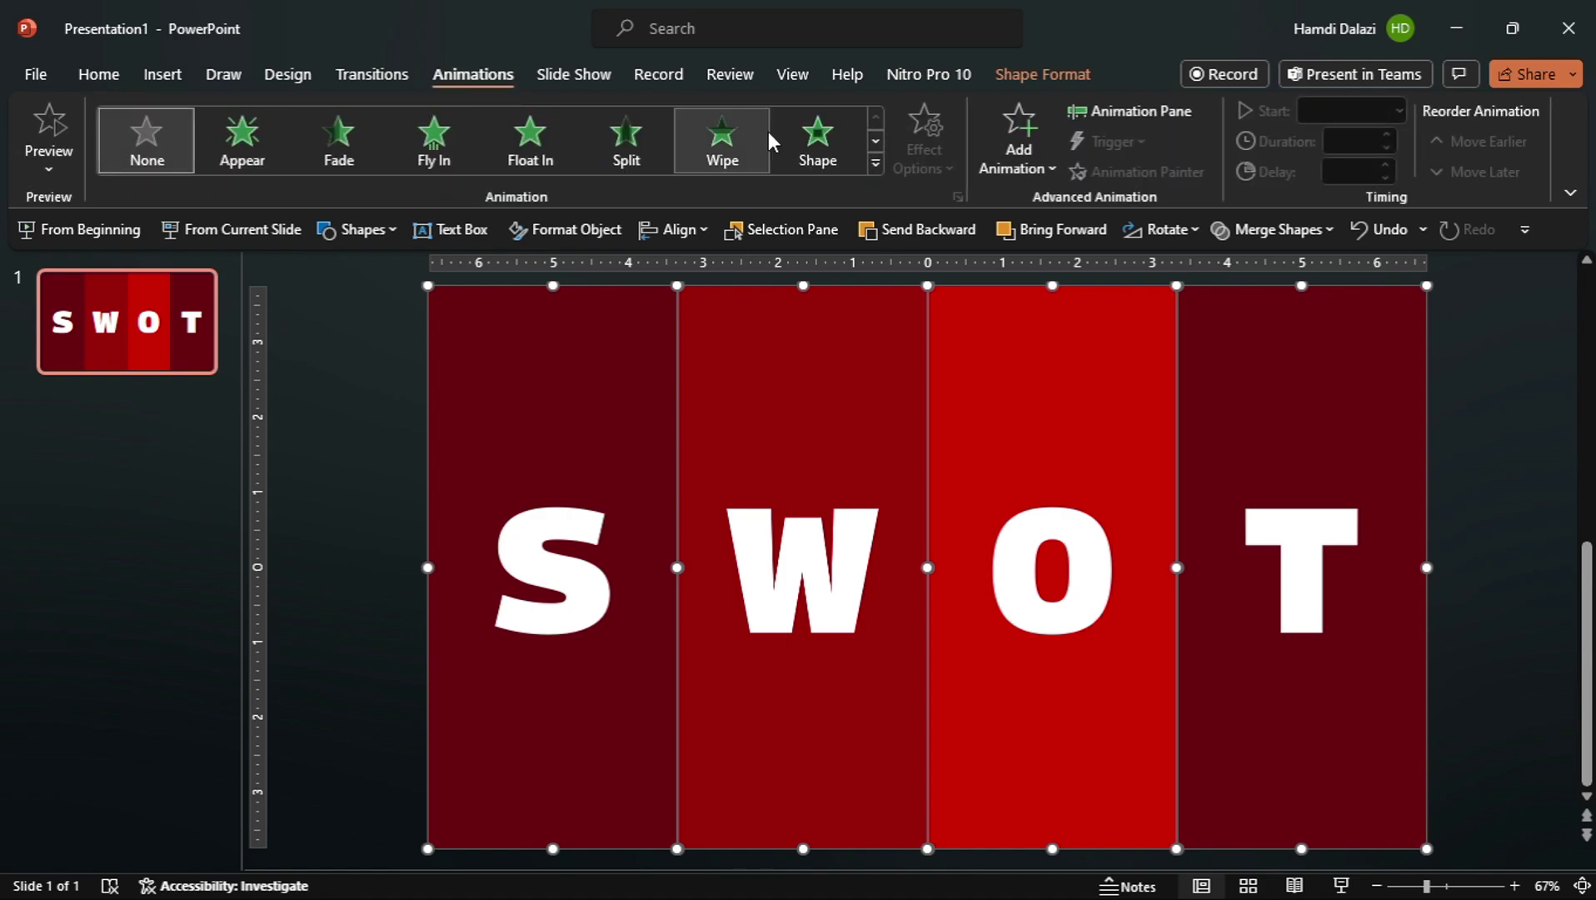
pyautogui.click(869, 162)
pyautogui.scroll(-3, 621, 552)
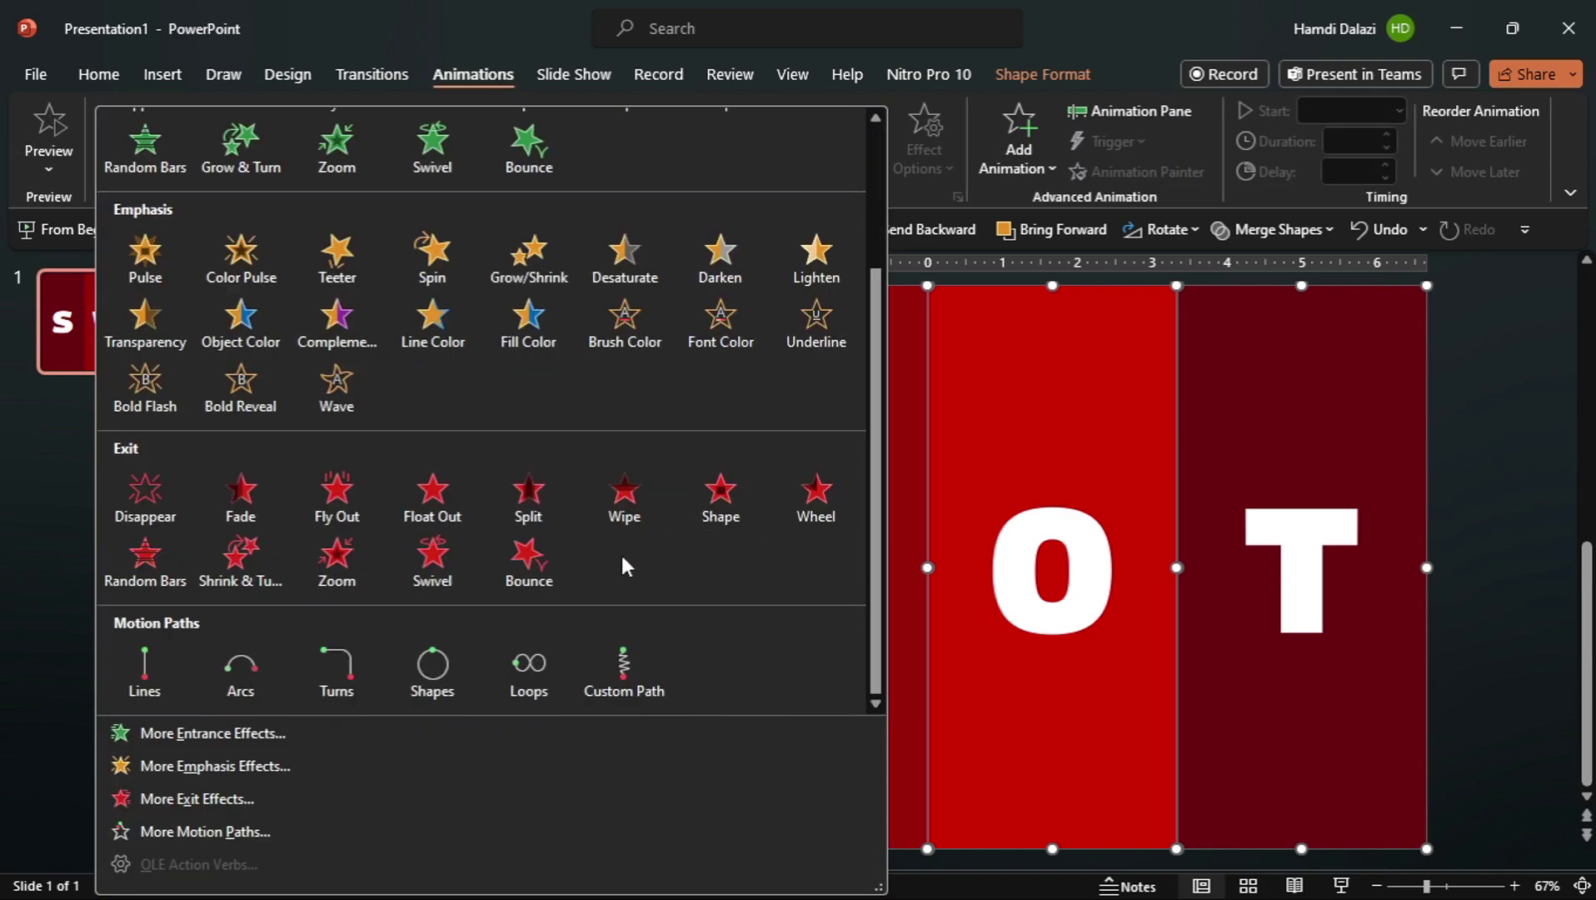
pyautogui.click(376, 798)
pyautogui.scroll(-3, 939, 652)
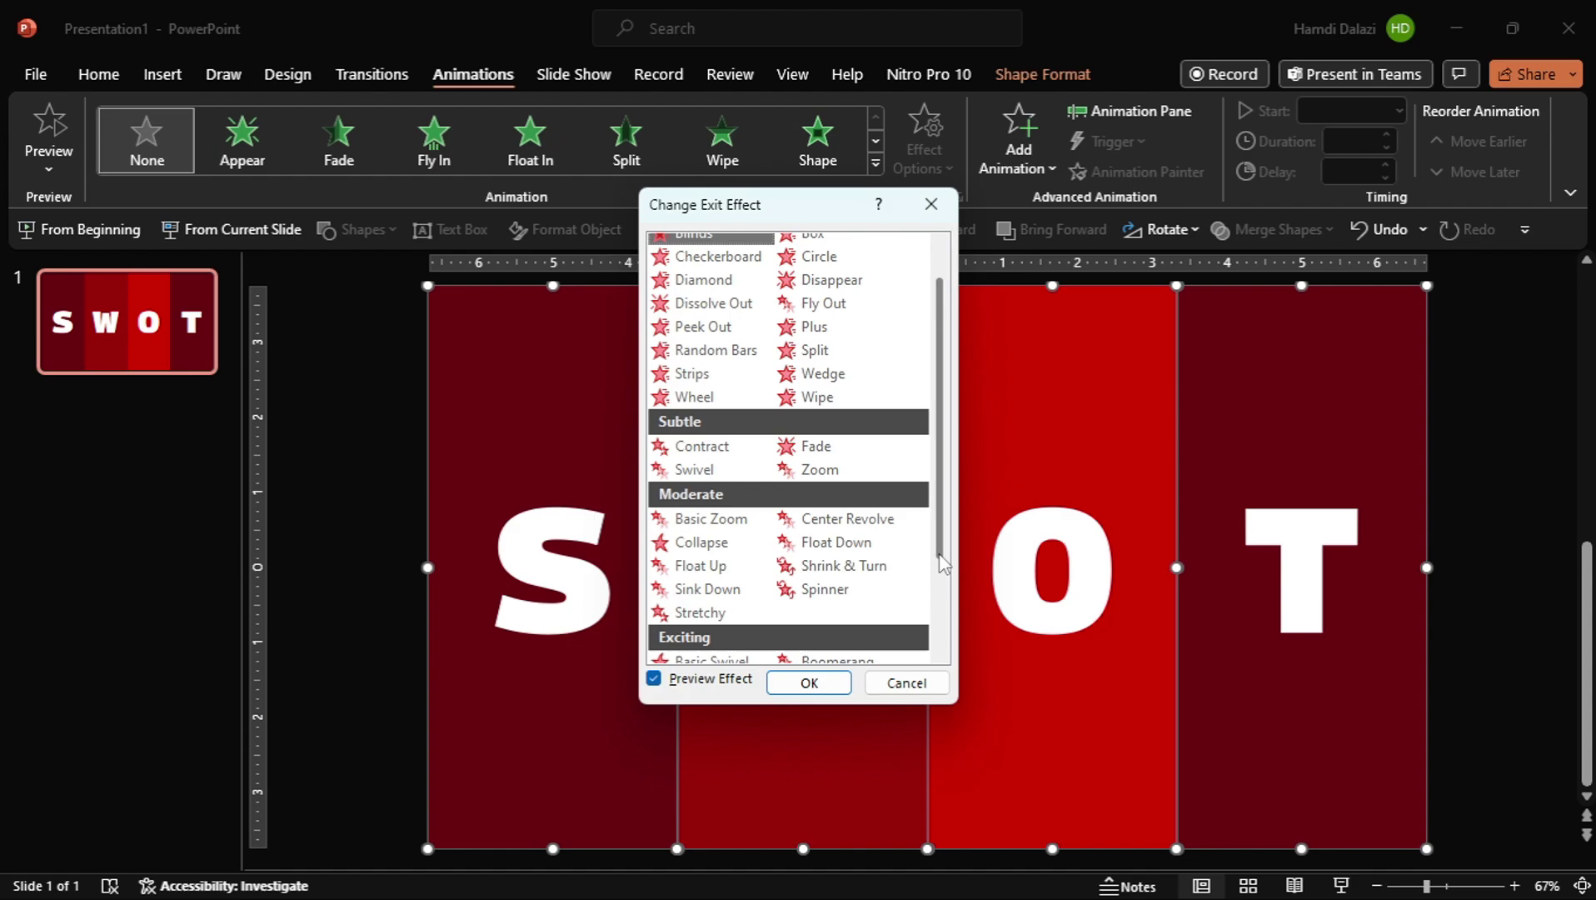
pyautogui.click(696, 654)
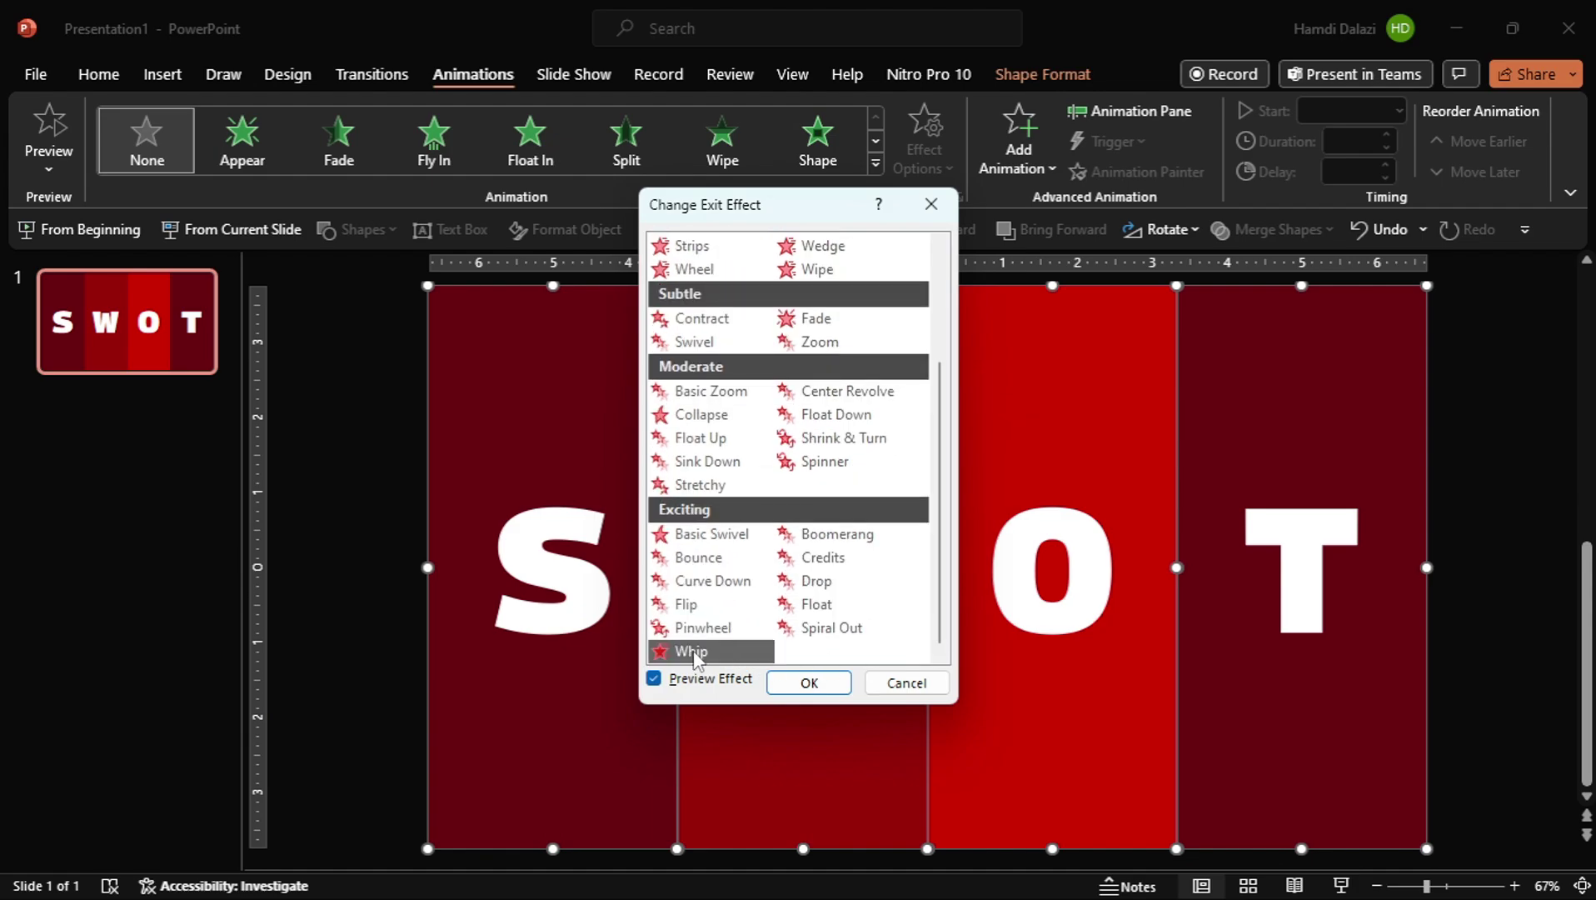
pyautogui.click(791, 685)
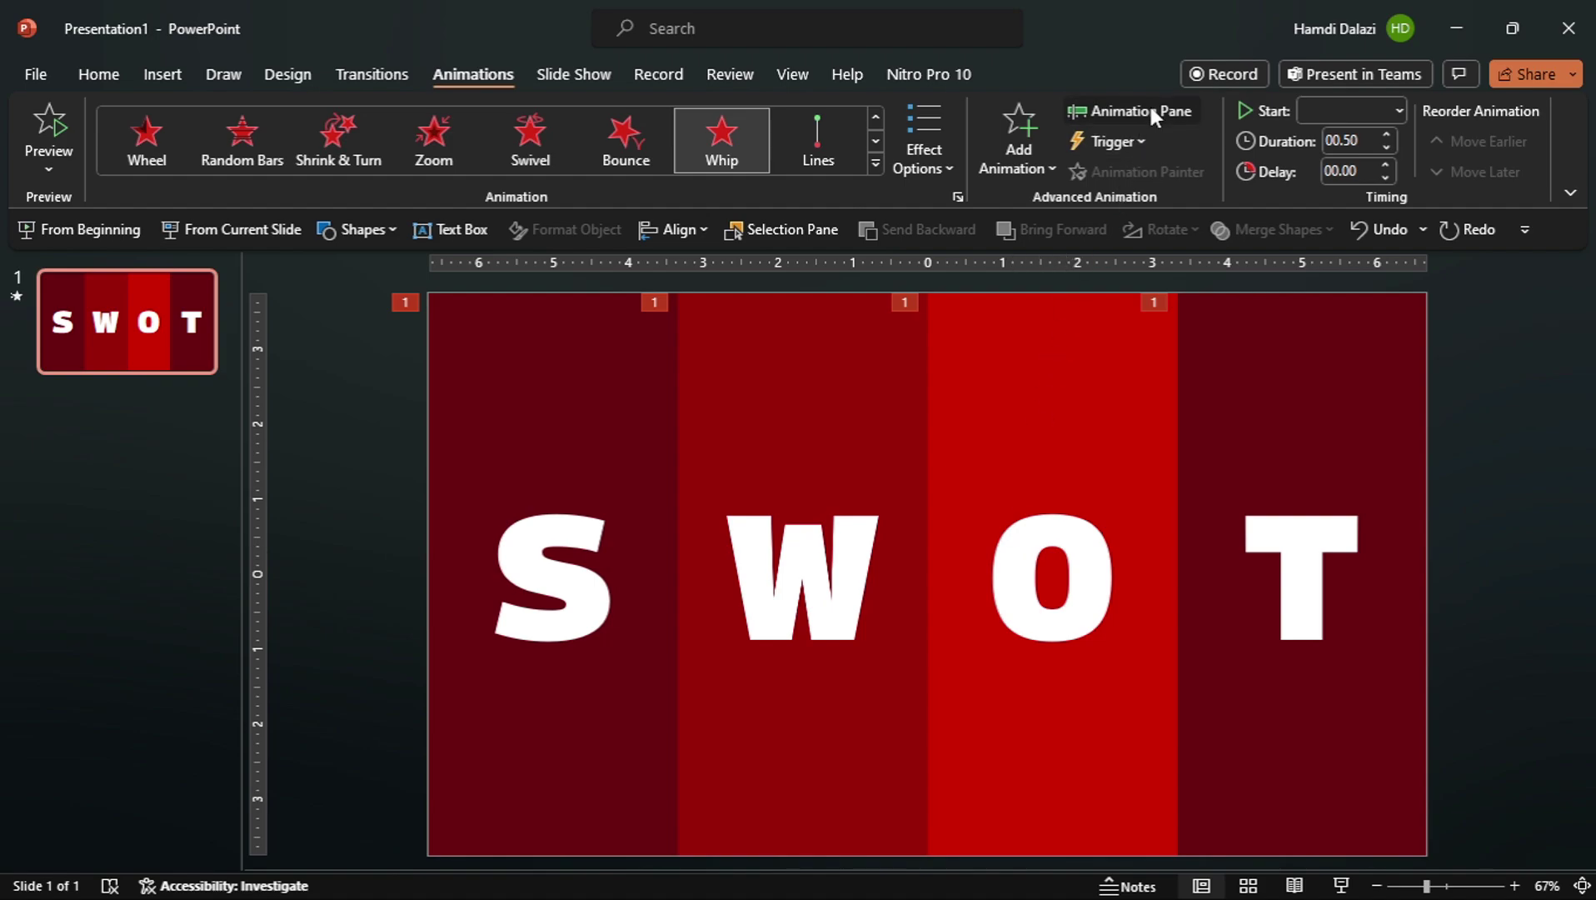
# - Set the Whip exits to start On Click and animate text all at once
pyautogui.click(1148, 105)
pyautogui.click(1567, 354)
pyautogui.click(1441, 383)
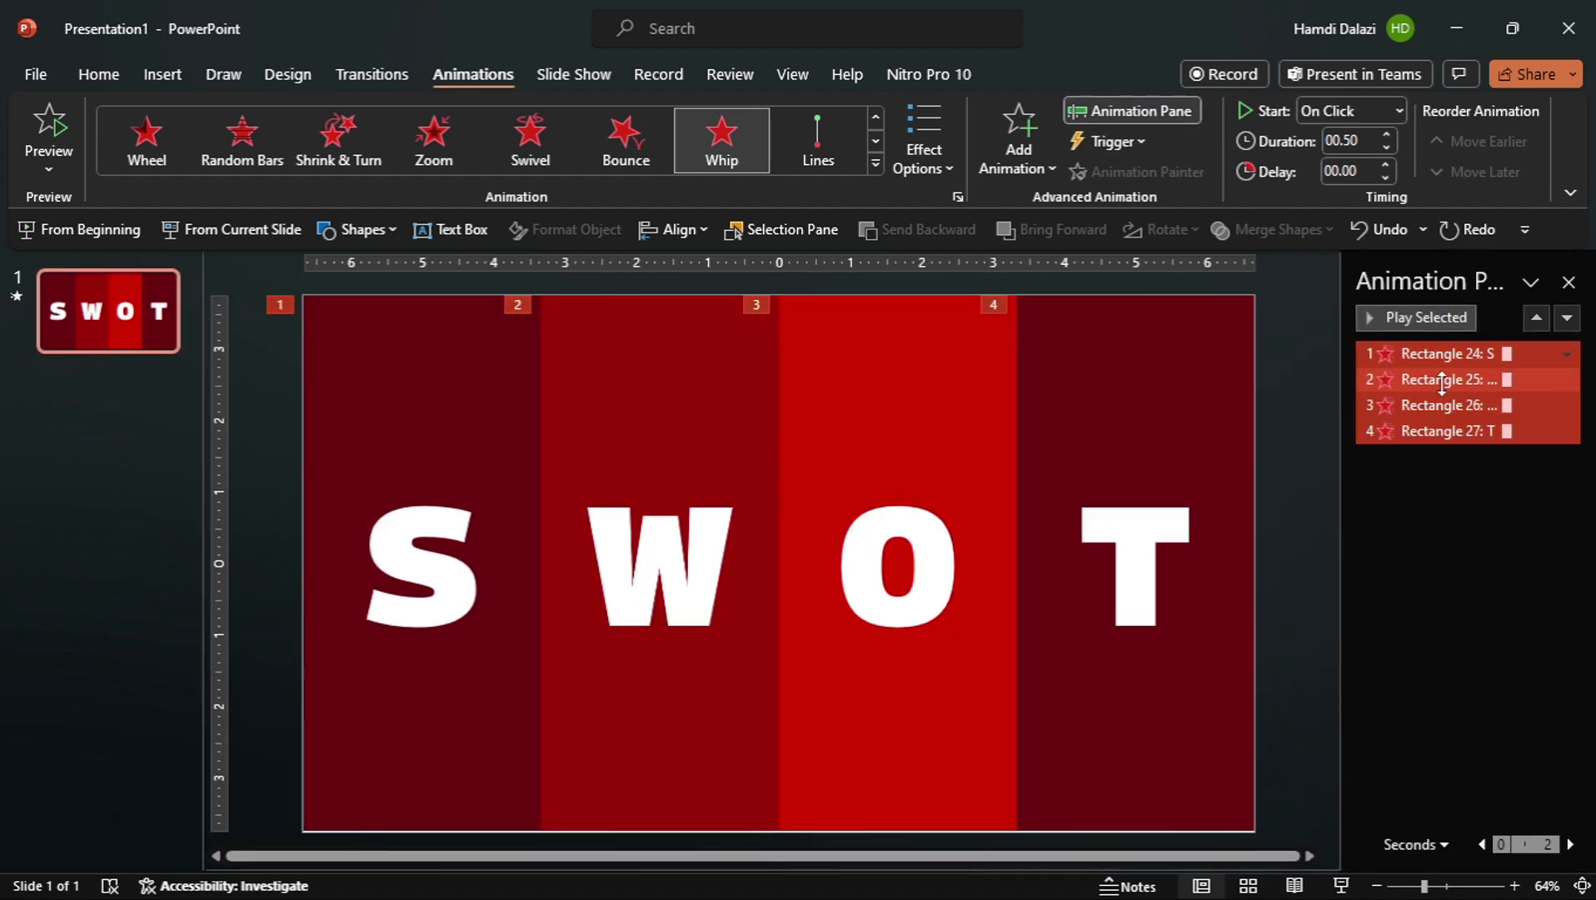
pyautogui.rightClick(1432, 361)
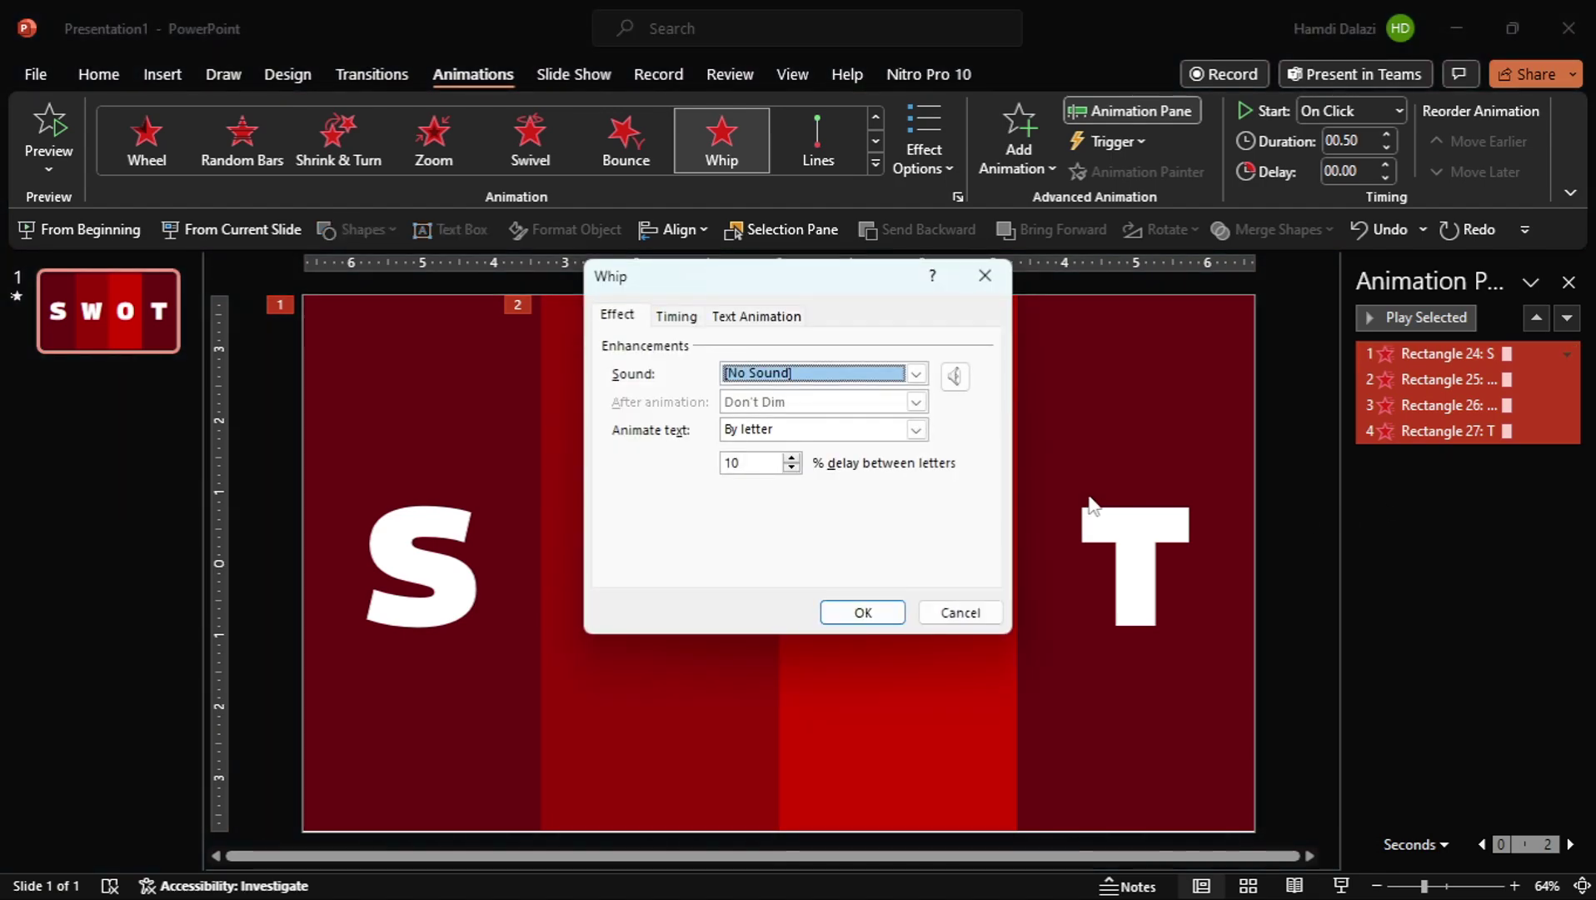
pyautogui.click(915, 429)
pyautogui.click(896, 448)
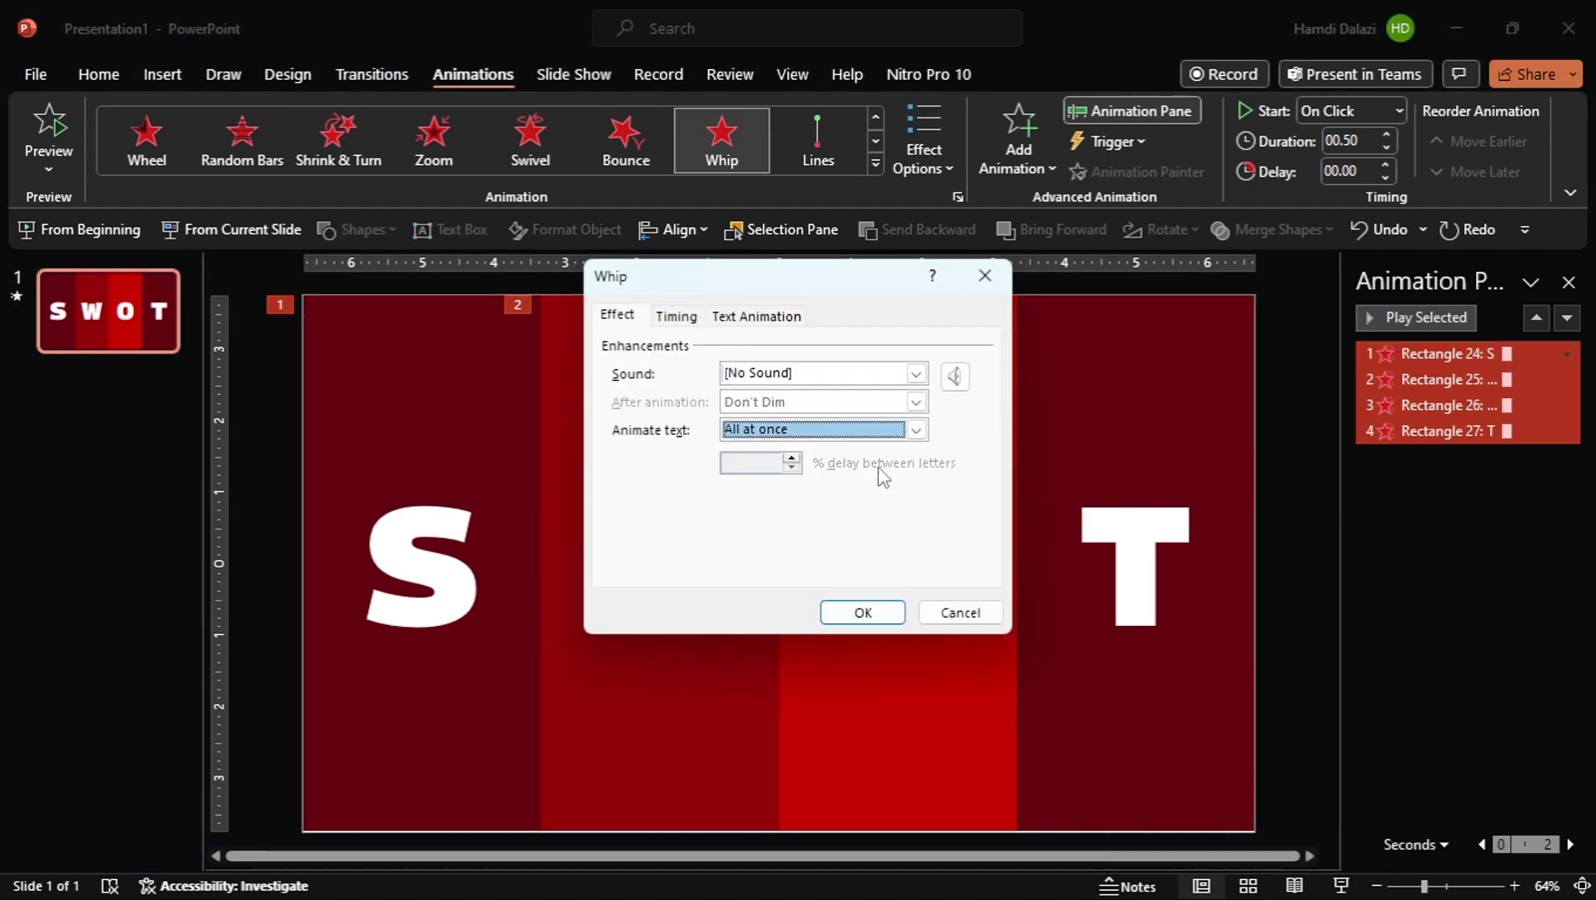
pyautogui.click(863, 612)
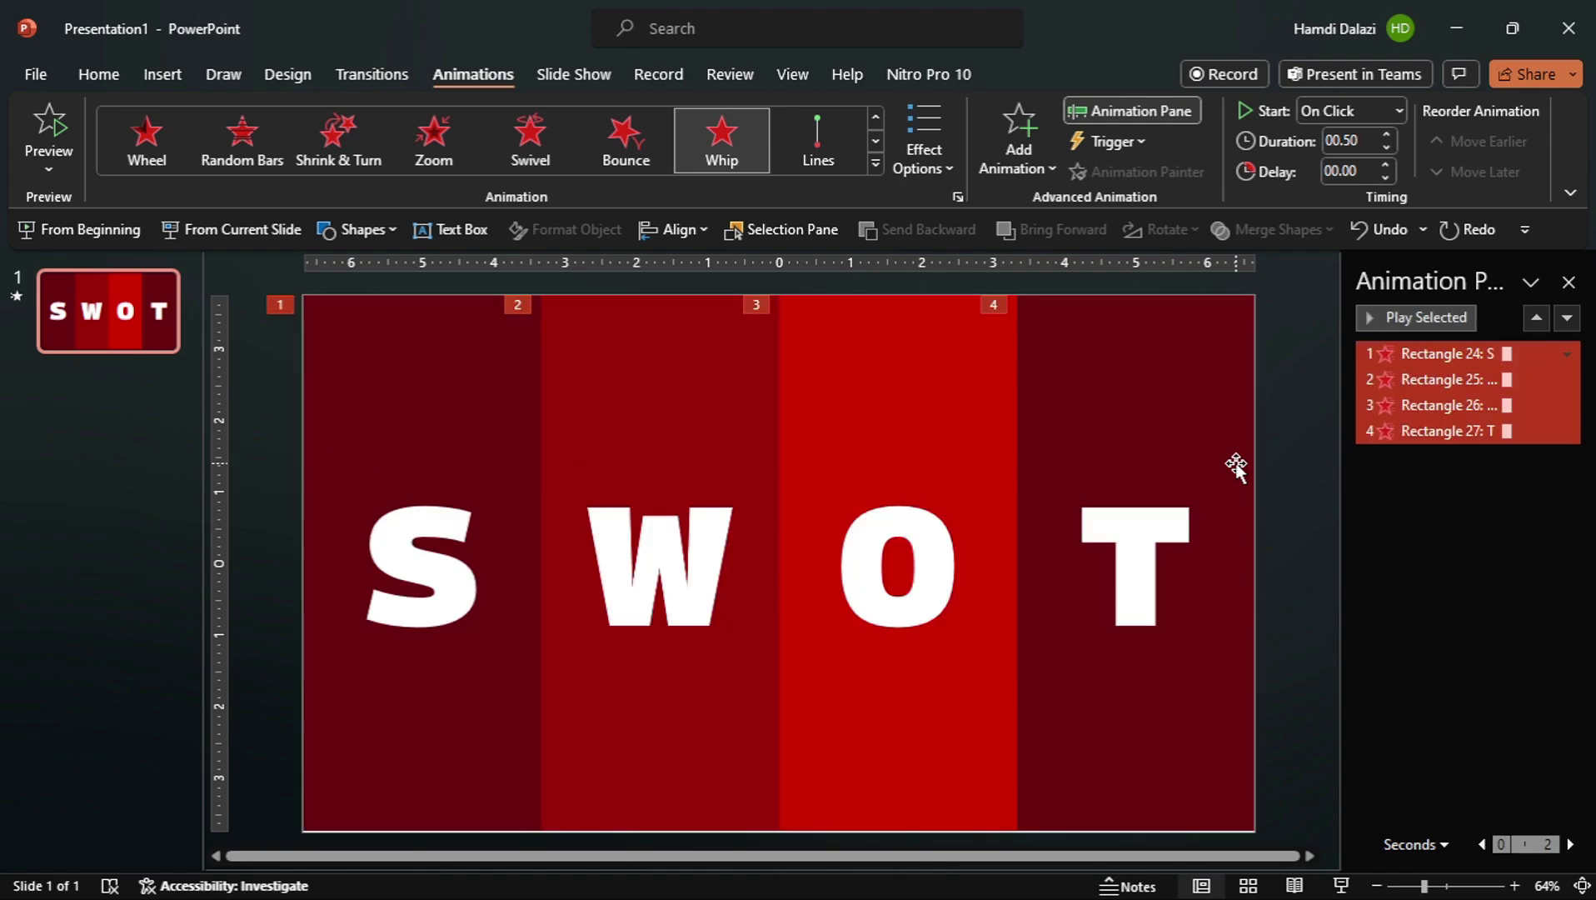
# - Add a Fade entrance animation to the four panels
pyautogui.click(1018, 158)
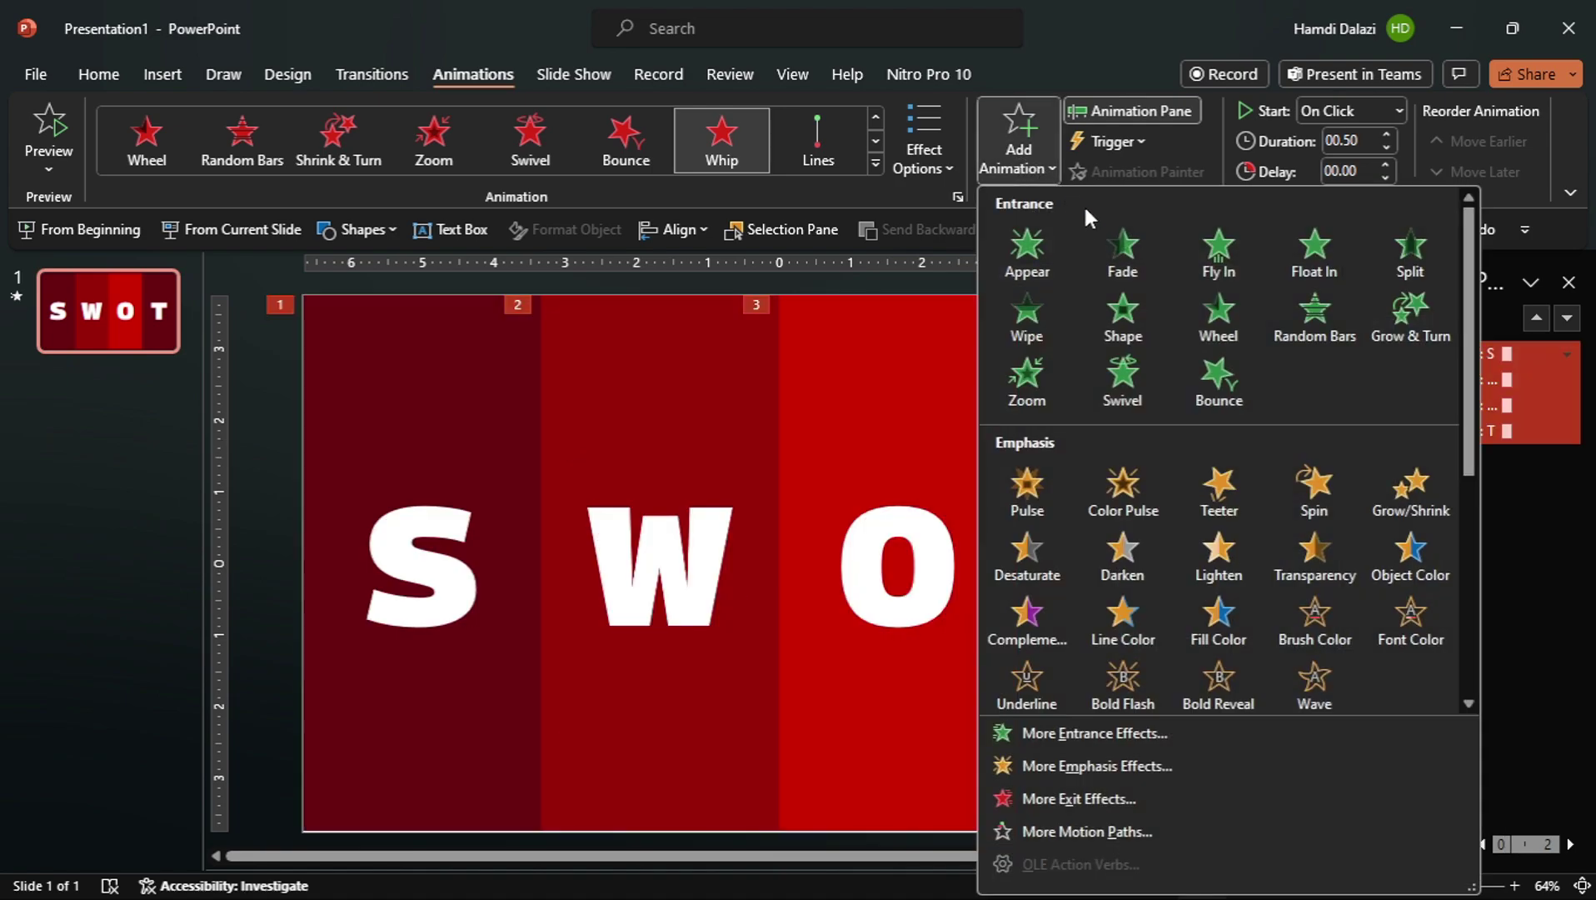
pyautogui.click(1114, 244)
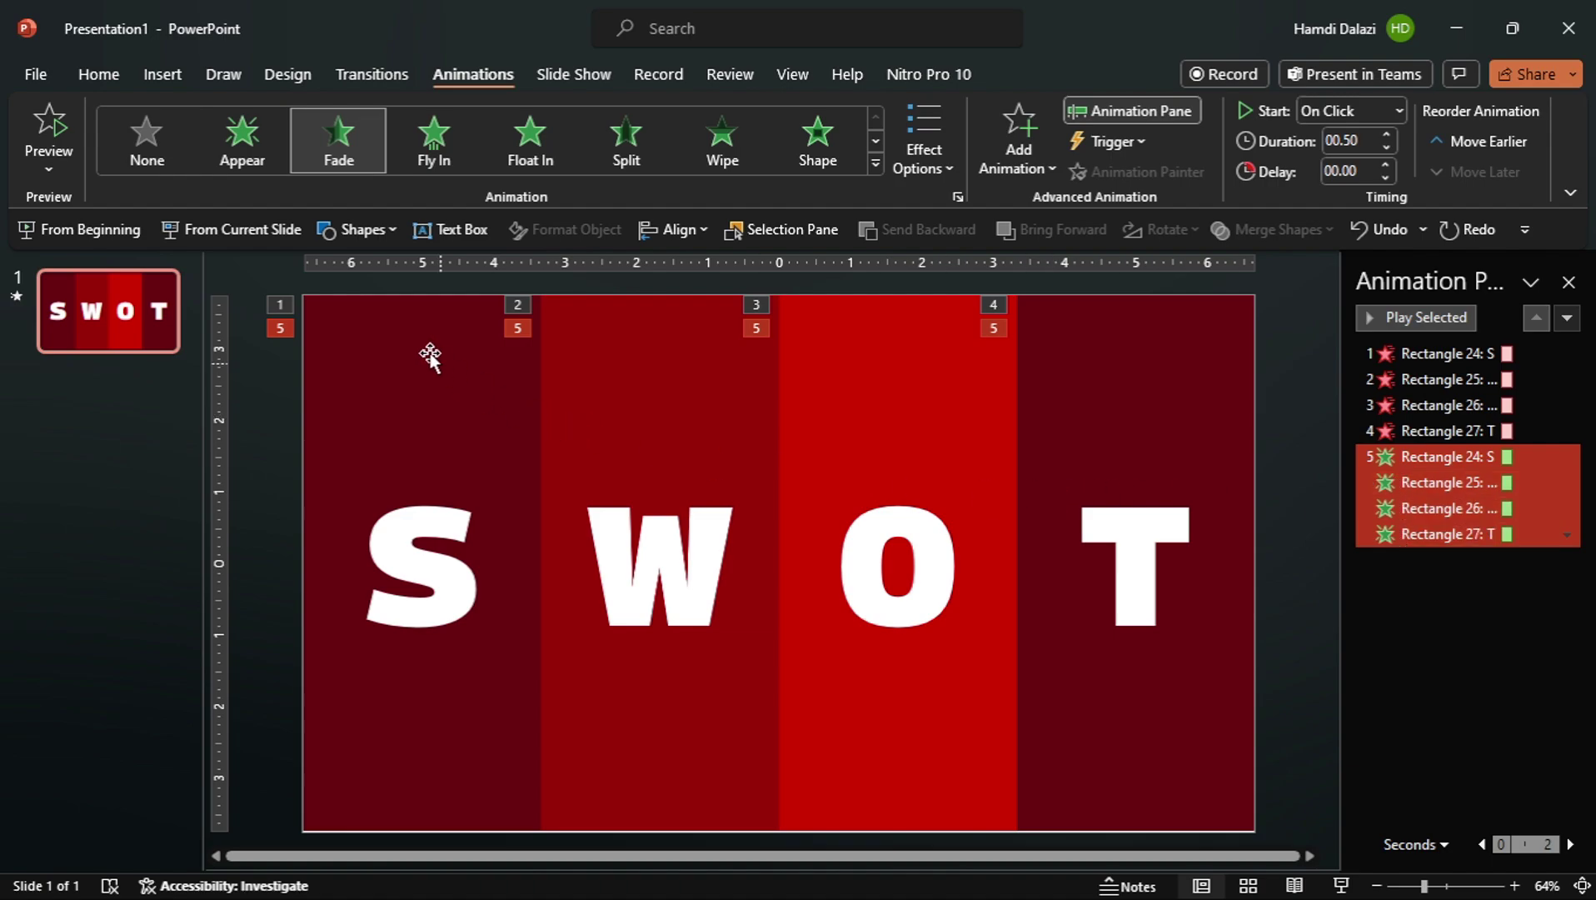
pyautogui.click(346, 228)
# - Draw a rectangle covering the whole slide (Rectangle 28)
pyautogui.click(398, 293)
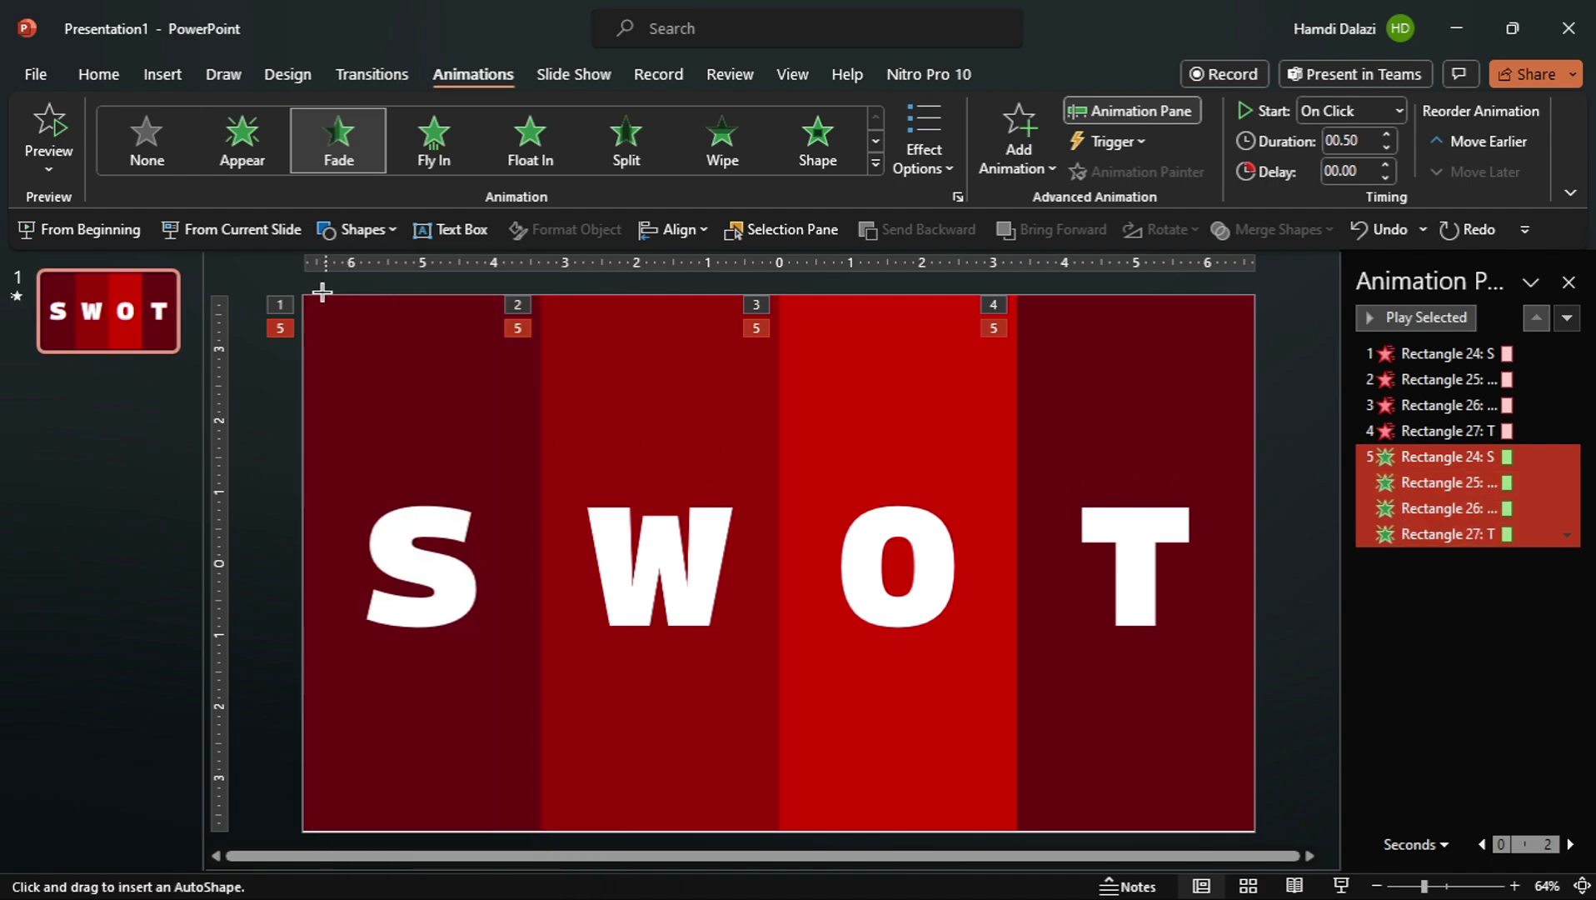
pyautogui.moveTo(302, 292); pyautogui.dragTo(1255, 831)
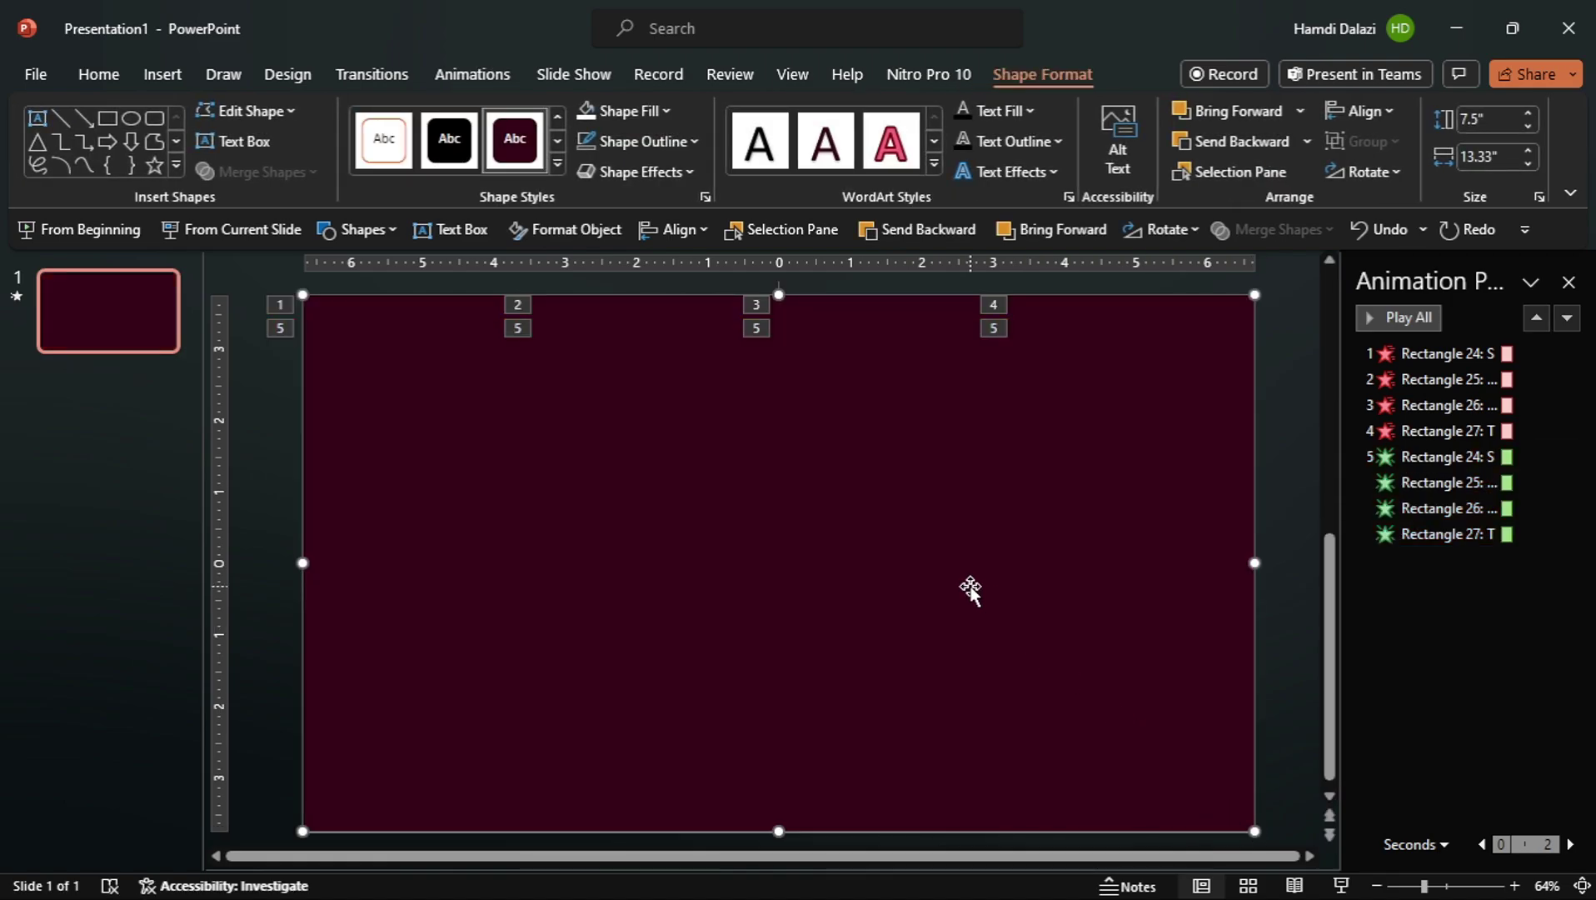
pyautogui.click(803, 229)
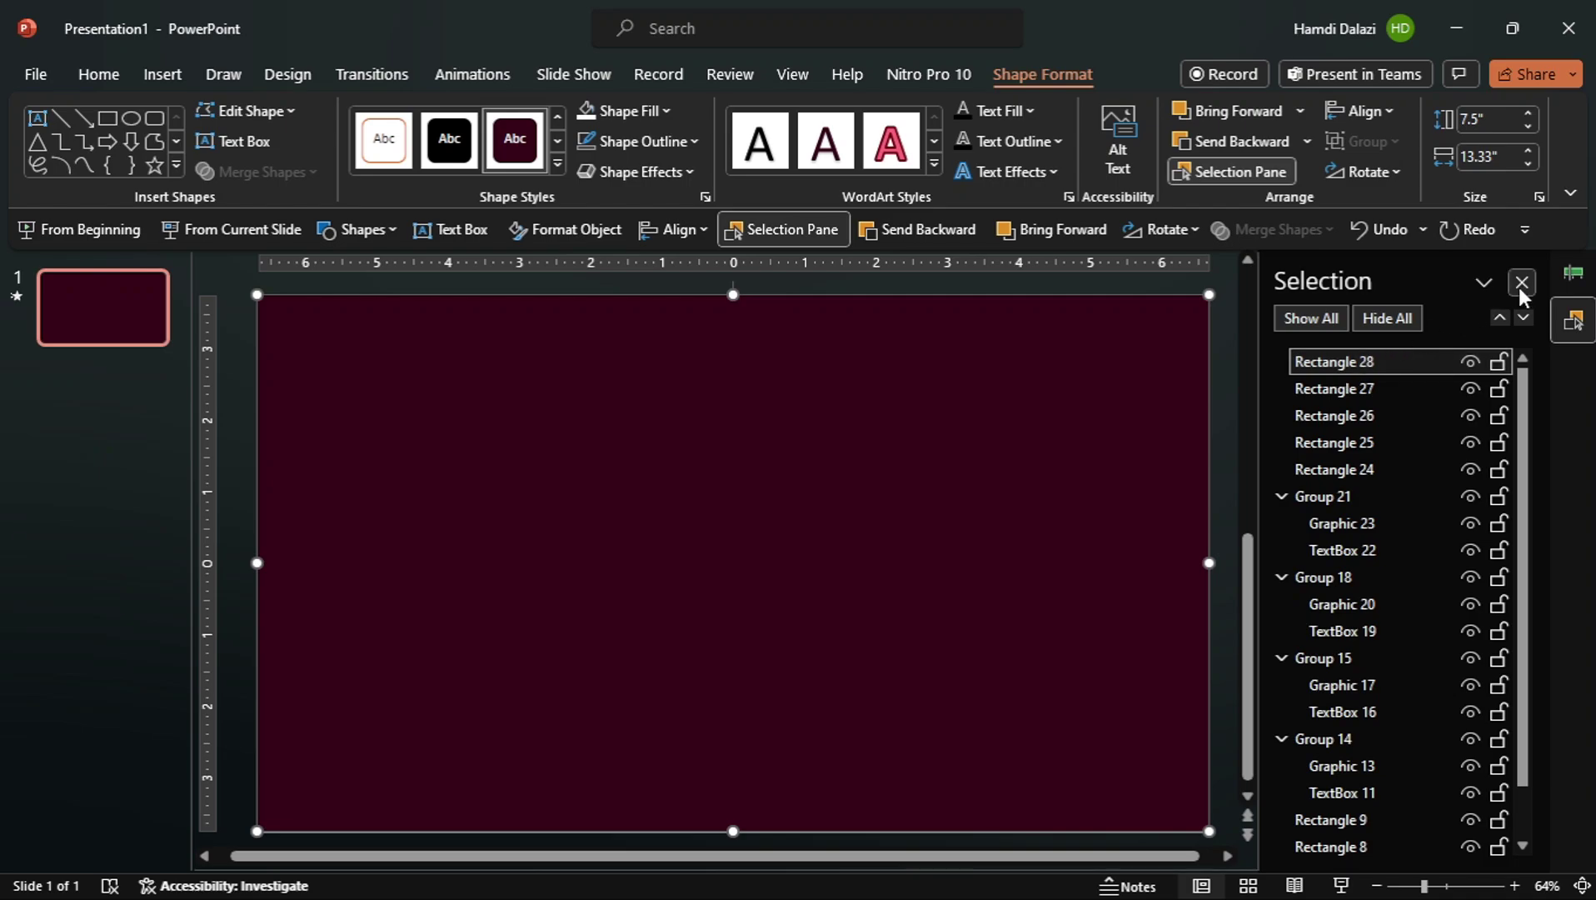
pyautogui.click(1485, 356)
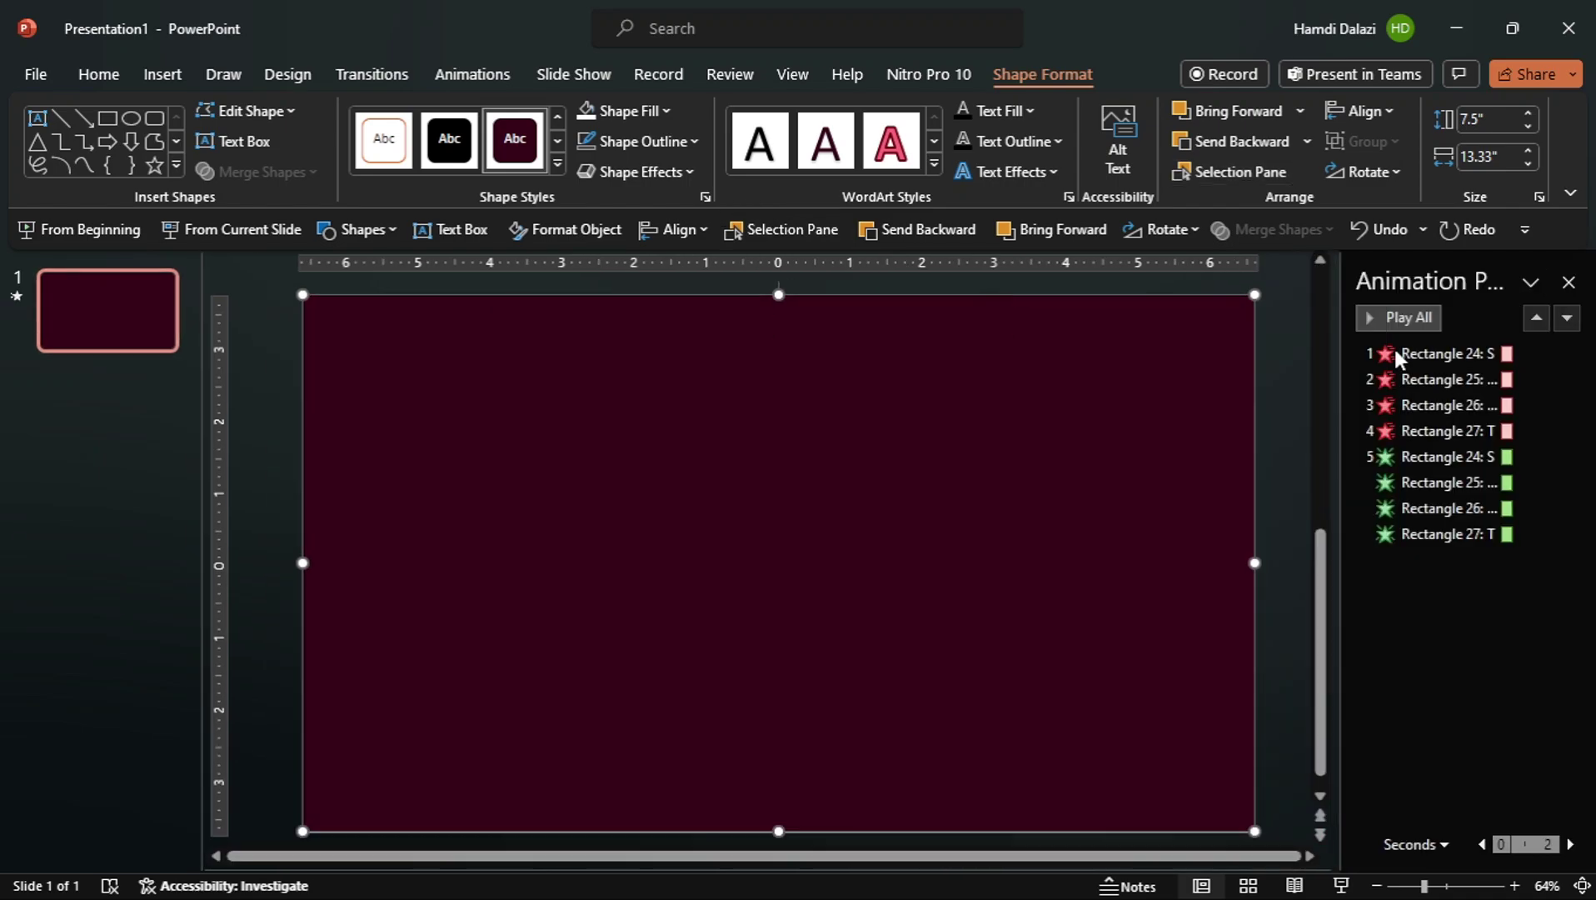
# - Set all eight panel animations to trigger on click of Rectangle 28
pyautogui.click(1433, 353)
pyautogui.keyDown('shift'); pyautogui.click(1419, 534); pyautogui.keyUp('shift')
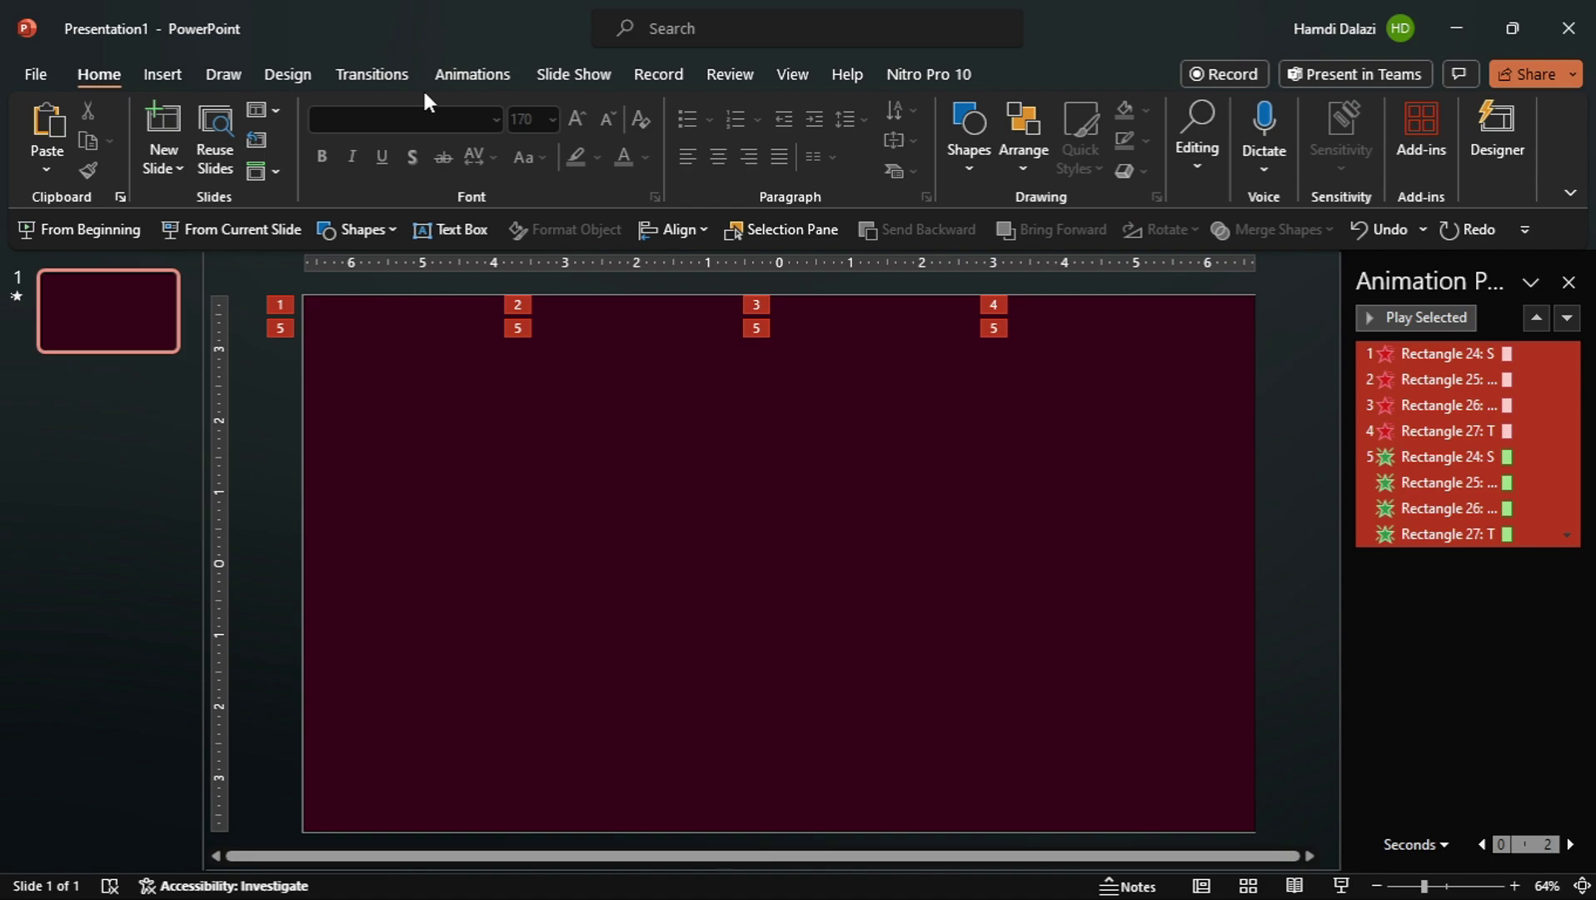
pyautogui.click(454, 74)
pyautogui.click(1133, 140)
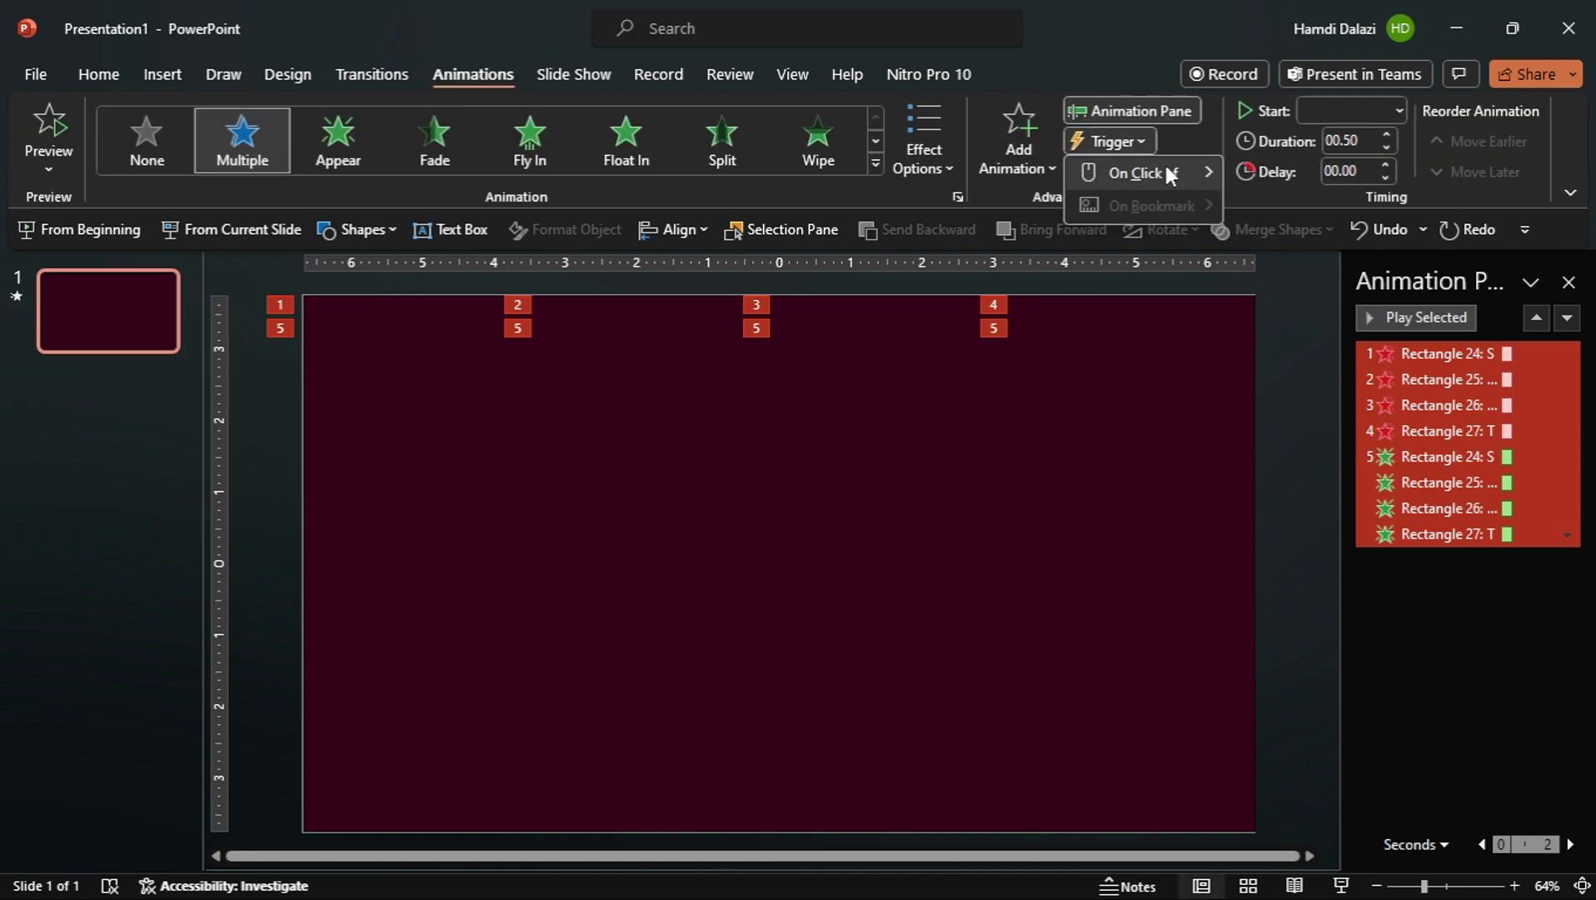
pyautogui.moveTo(1170, 173)
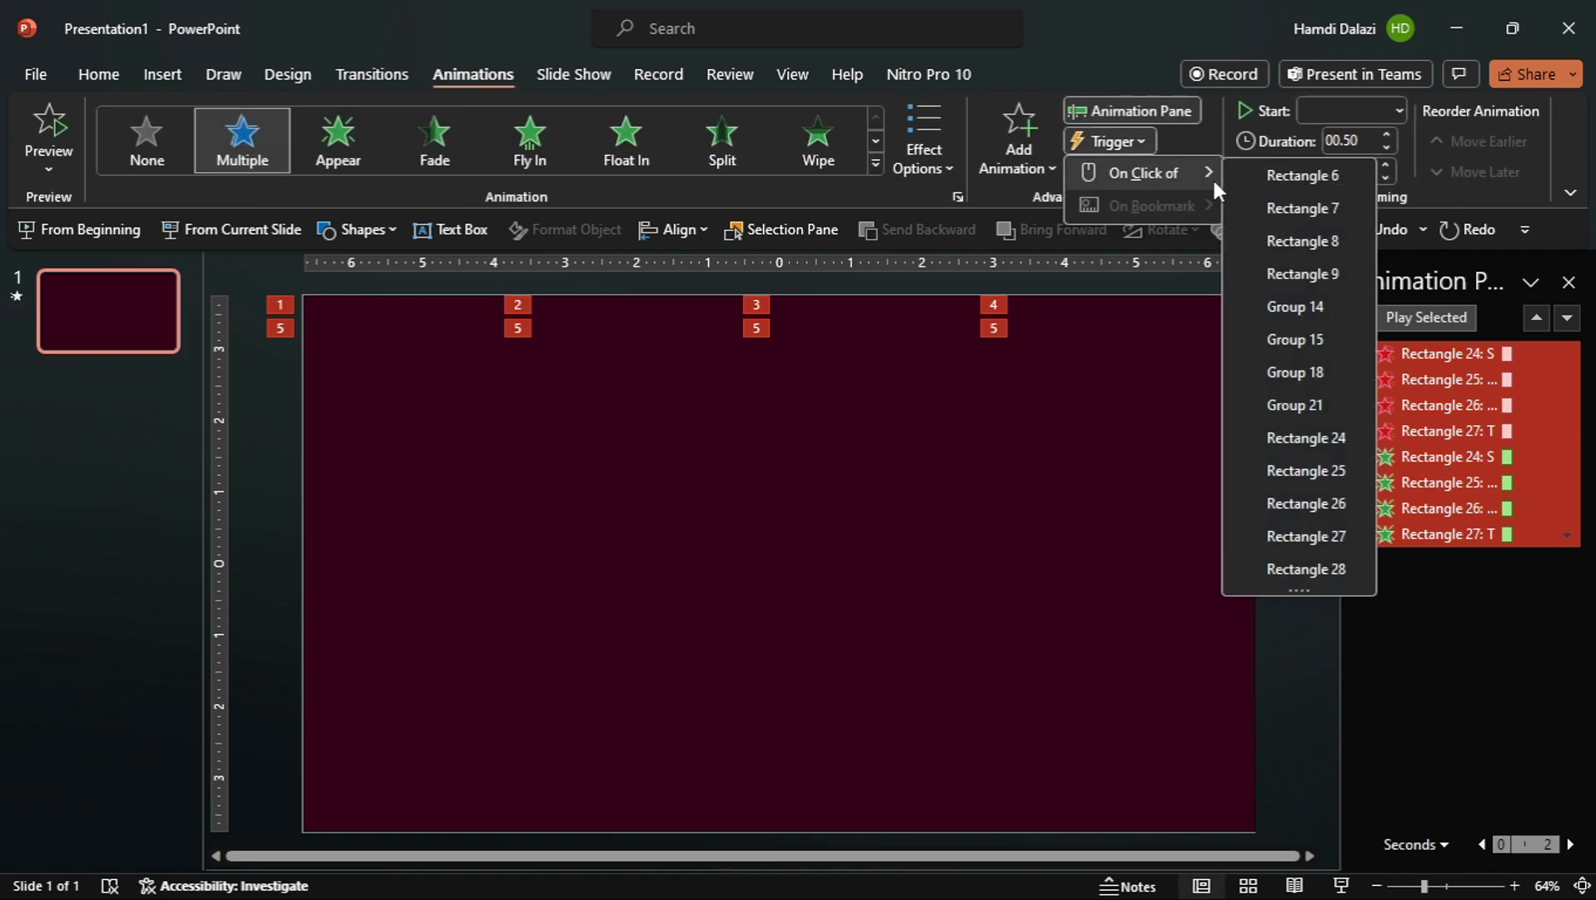
pyautogui.click(1305, 568)
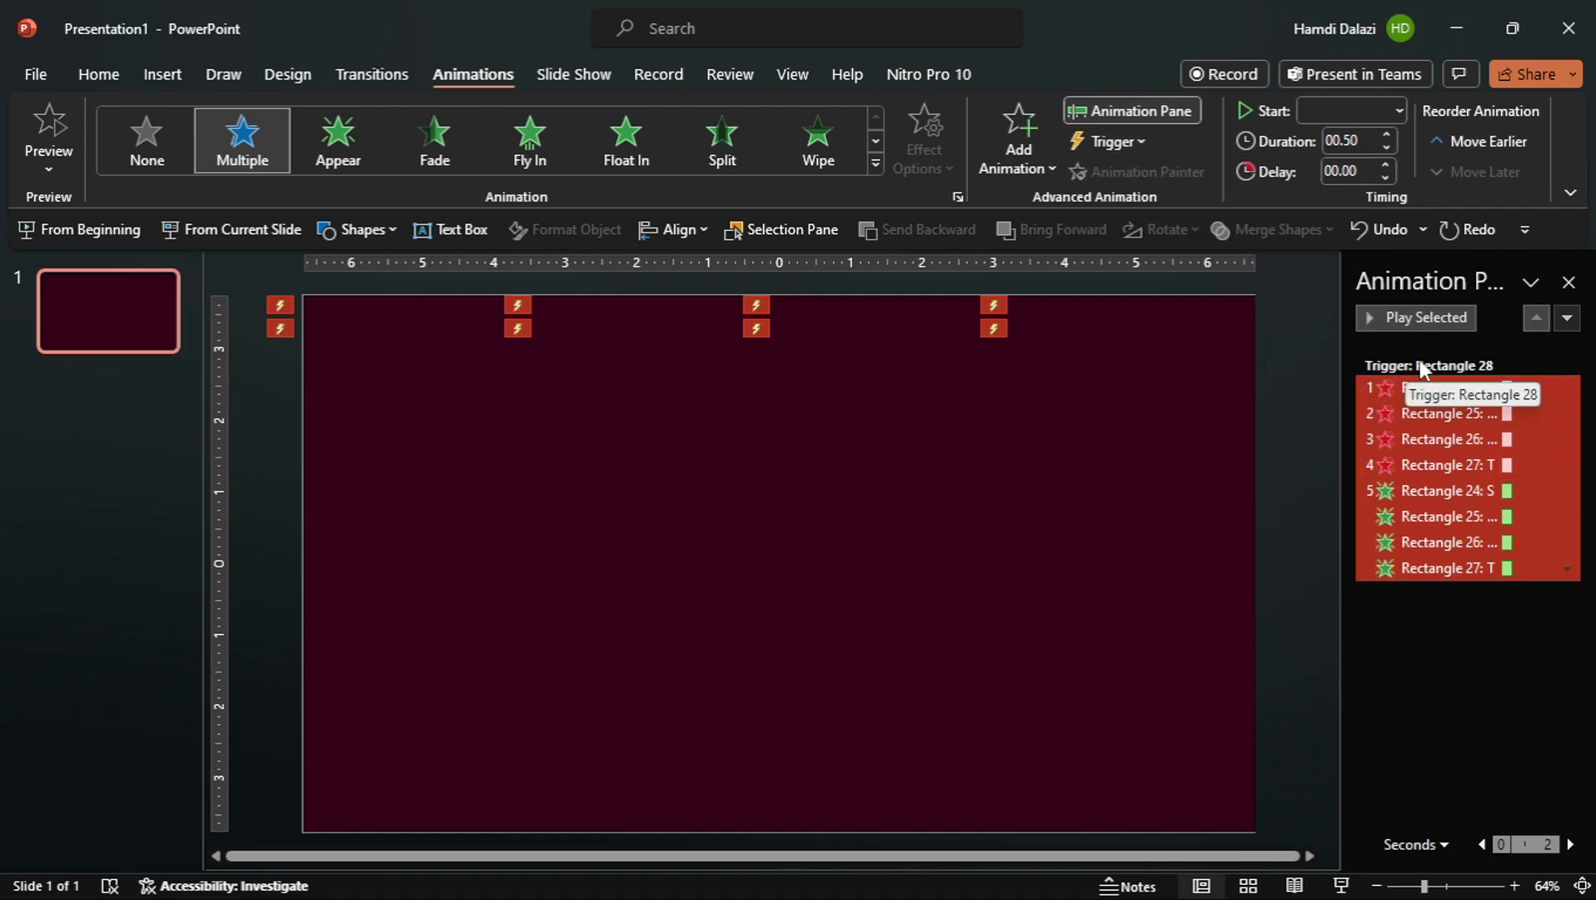
# - Give the slide-sized trigger rectangle 100% fill transparency and No line in Format Shape
pyautogui.click(1144, 477)
pyautogui.rightClick(1082, 490)
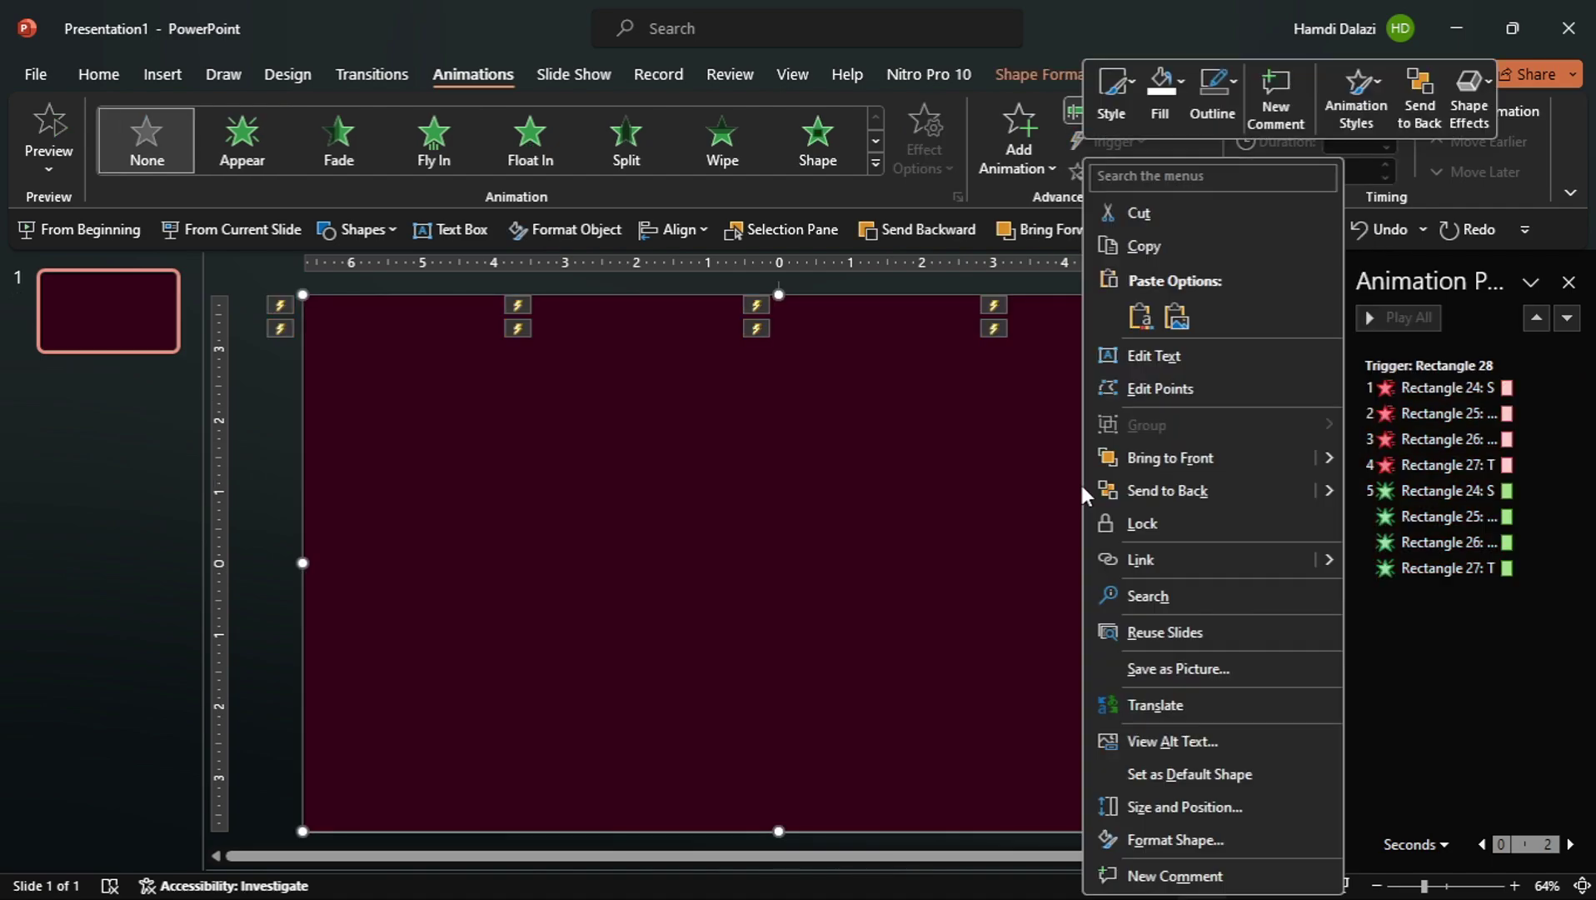
pyautogui.click(1222, 838)
pyautogui.click(1255, 413)
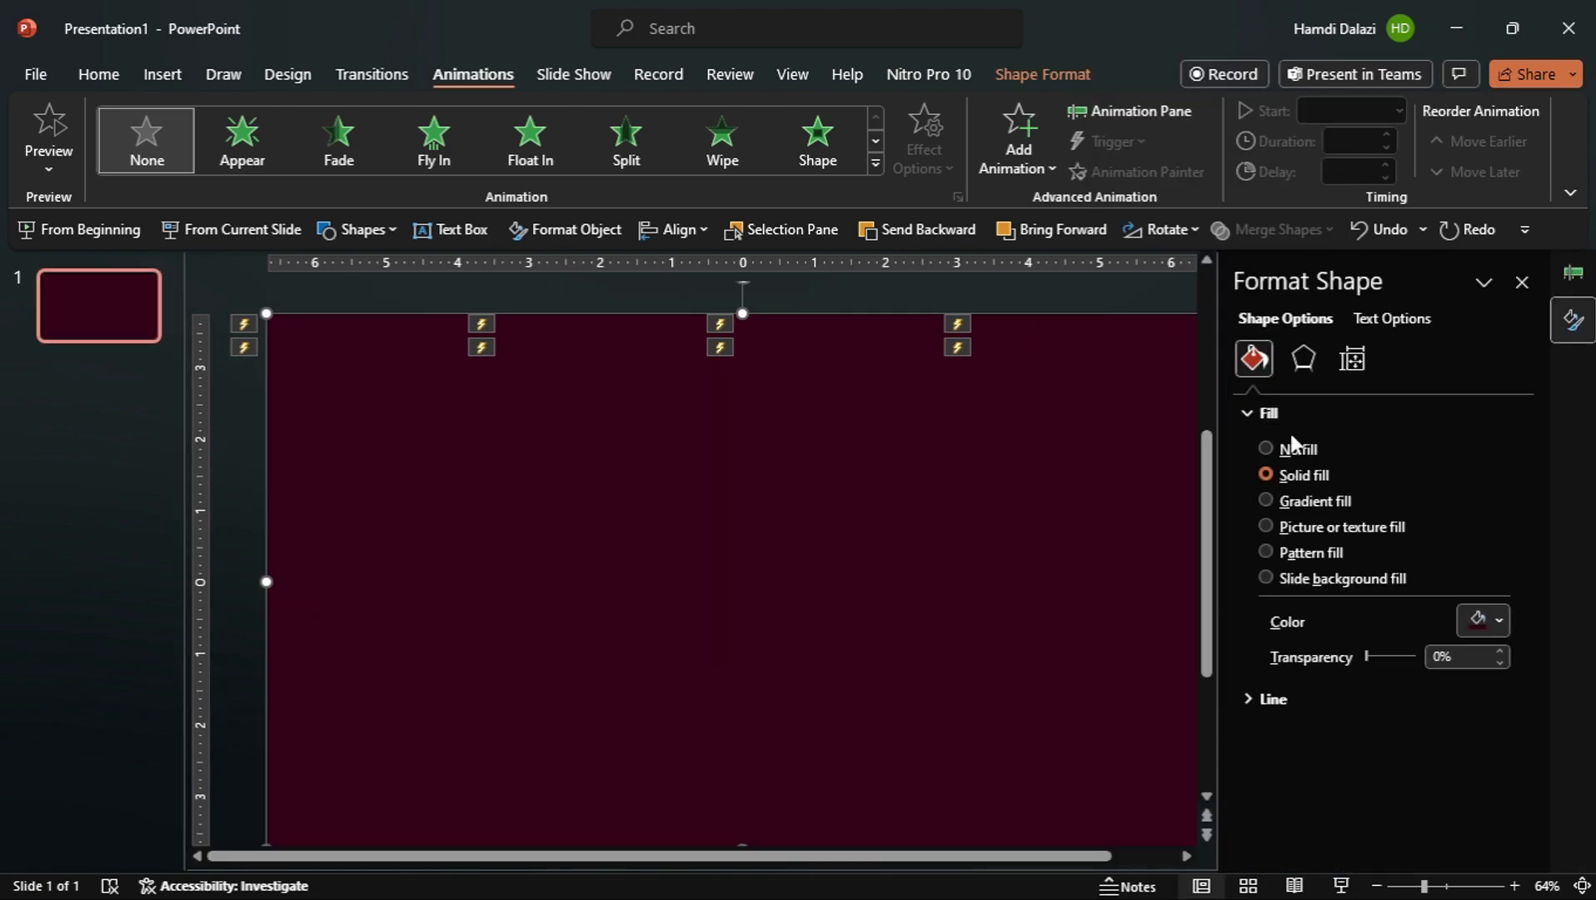
pyautogui.moveTo(1365, 651); pyautogui.dragTo(1439, 656)
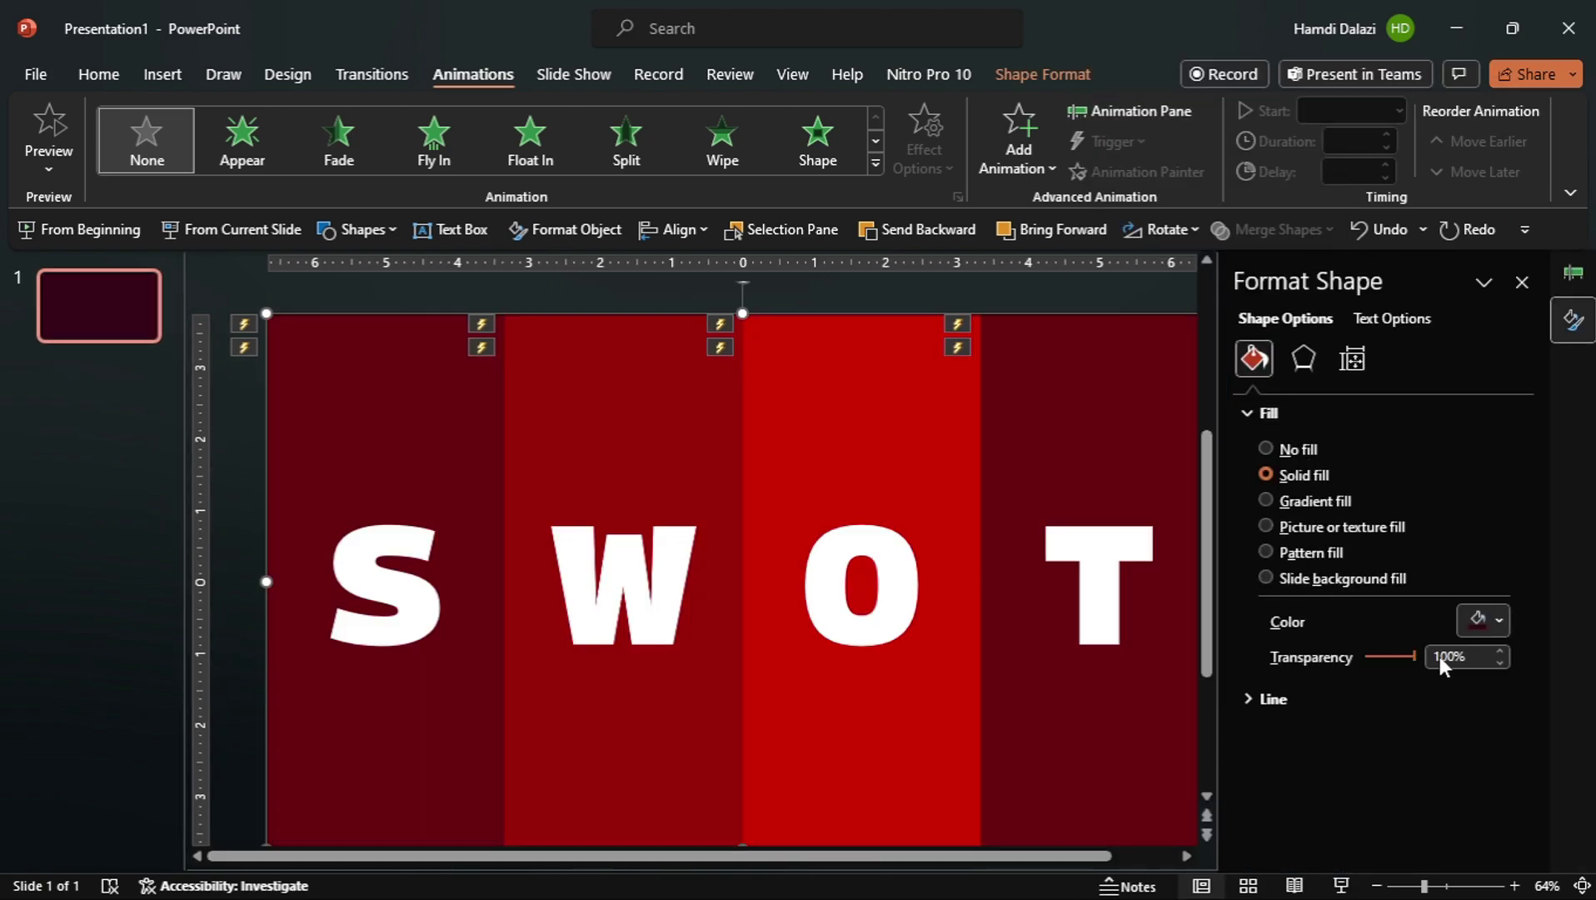
pyautogui.click(1272, 698)
pyautogui.click(1268, 733)
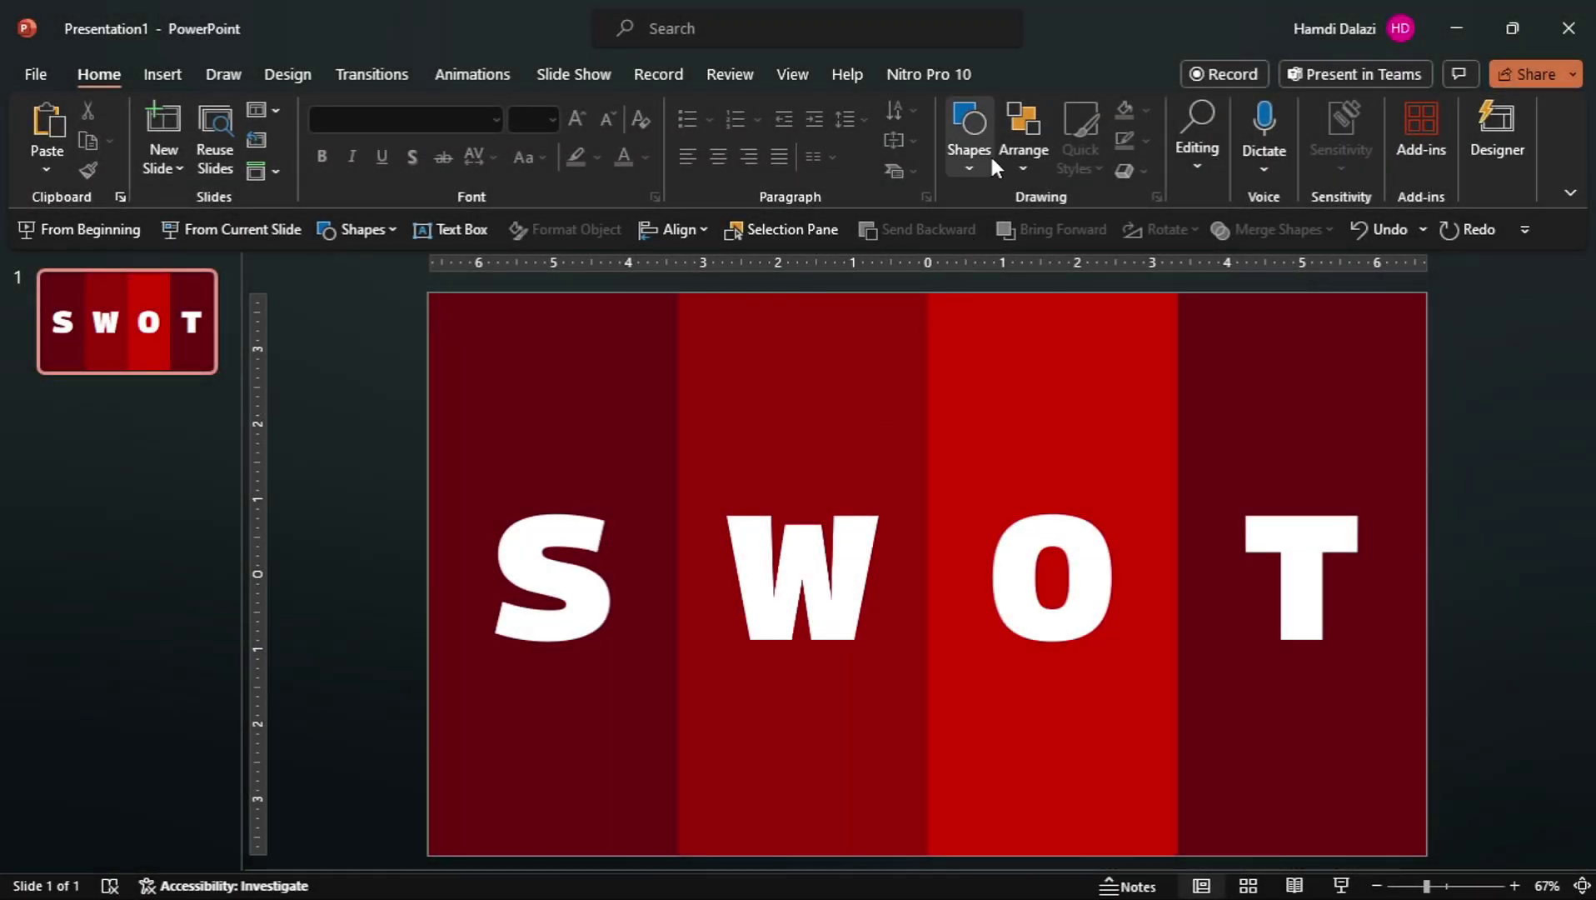
# - Open the Selection Pane from Arrange and hide Rectangle 28, the trigger rectangle
pyautogui.click(1018, 143)
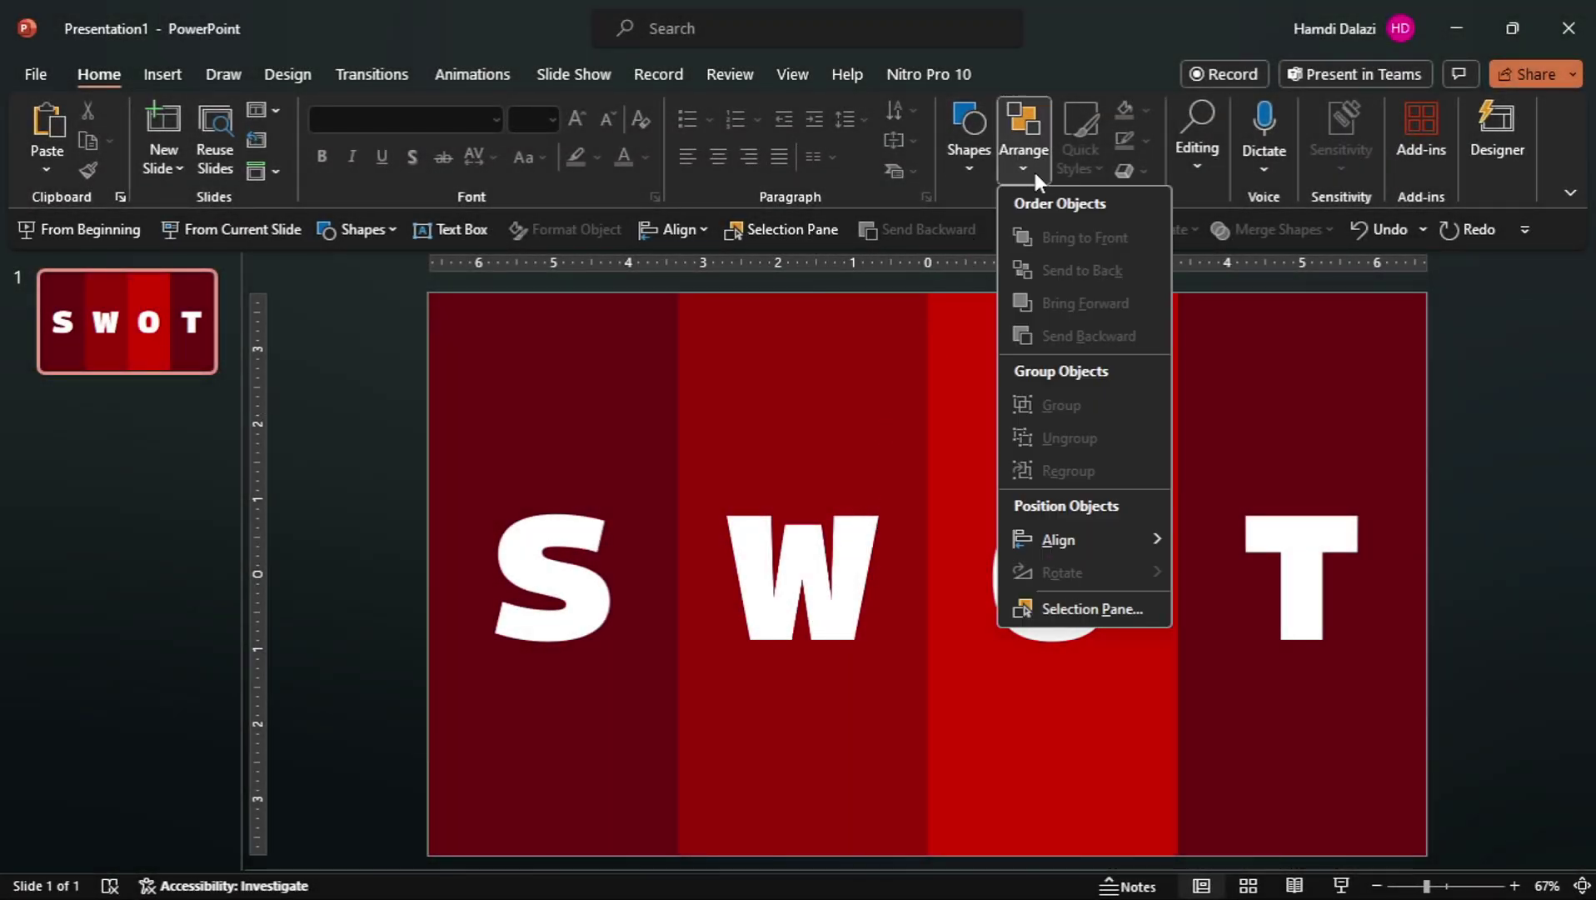
pyautogui.click(1106, 608)
pyautogui.click(1376, 361)
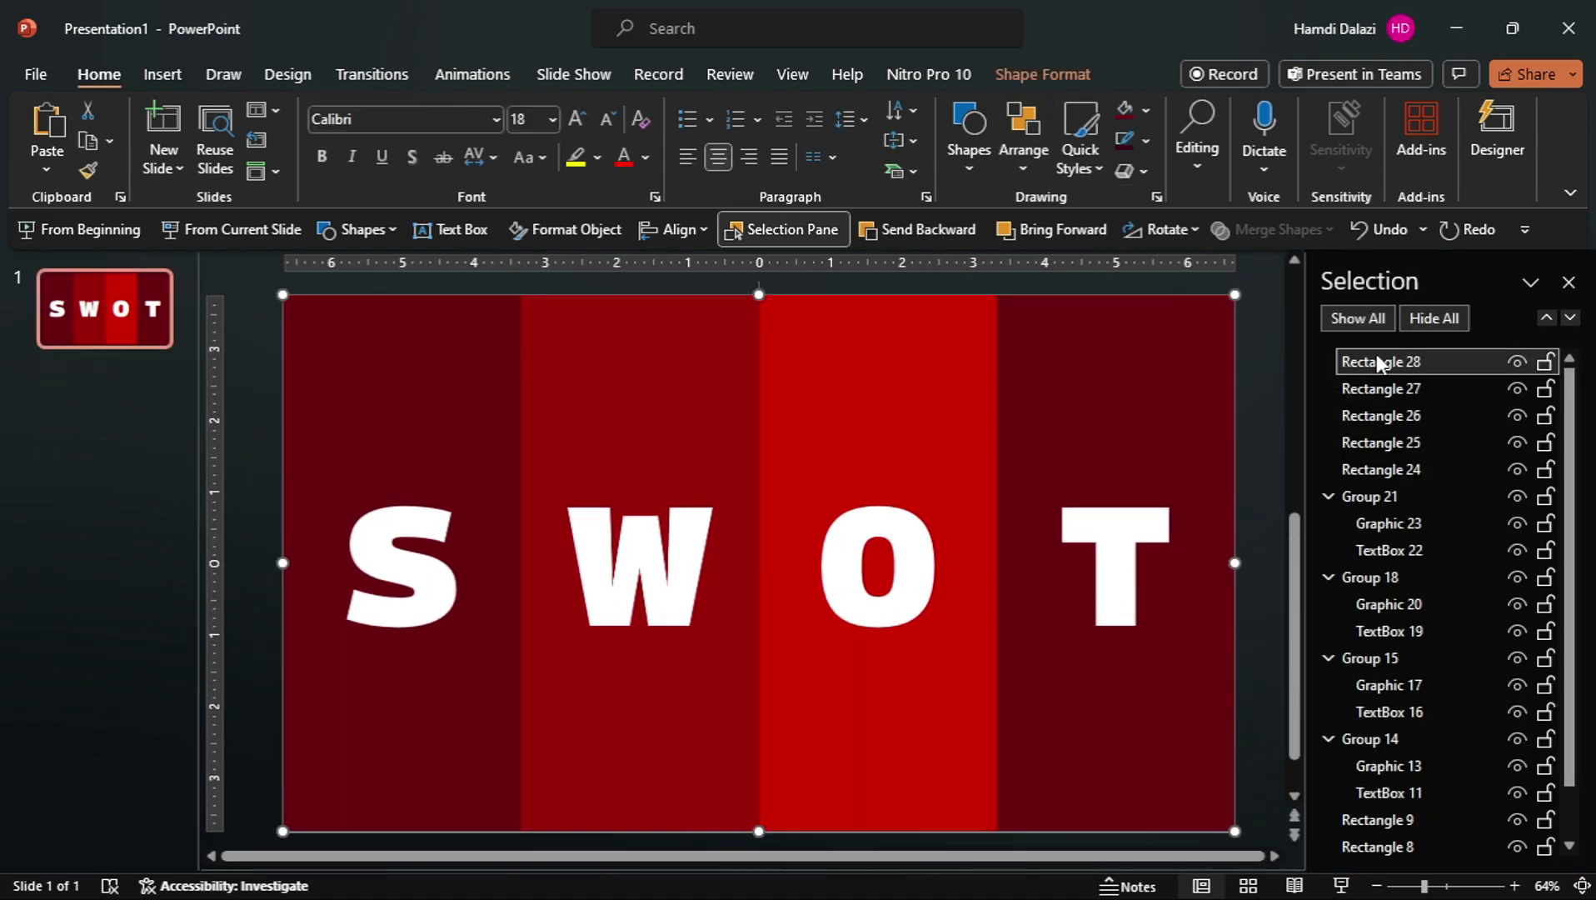
pyautogui.click(1516, 361)
# - Hide the S, W, O and T panels in turn to preview the Strengths through Threats columns
pyautogui.click(1166, 550)
pyautogui.click(923, 541)
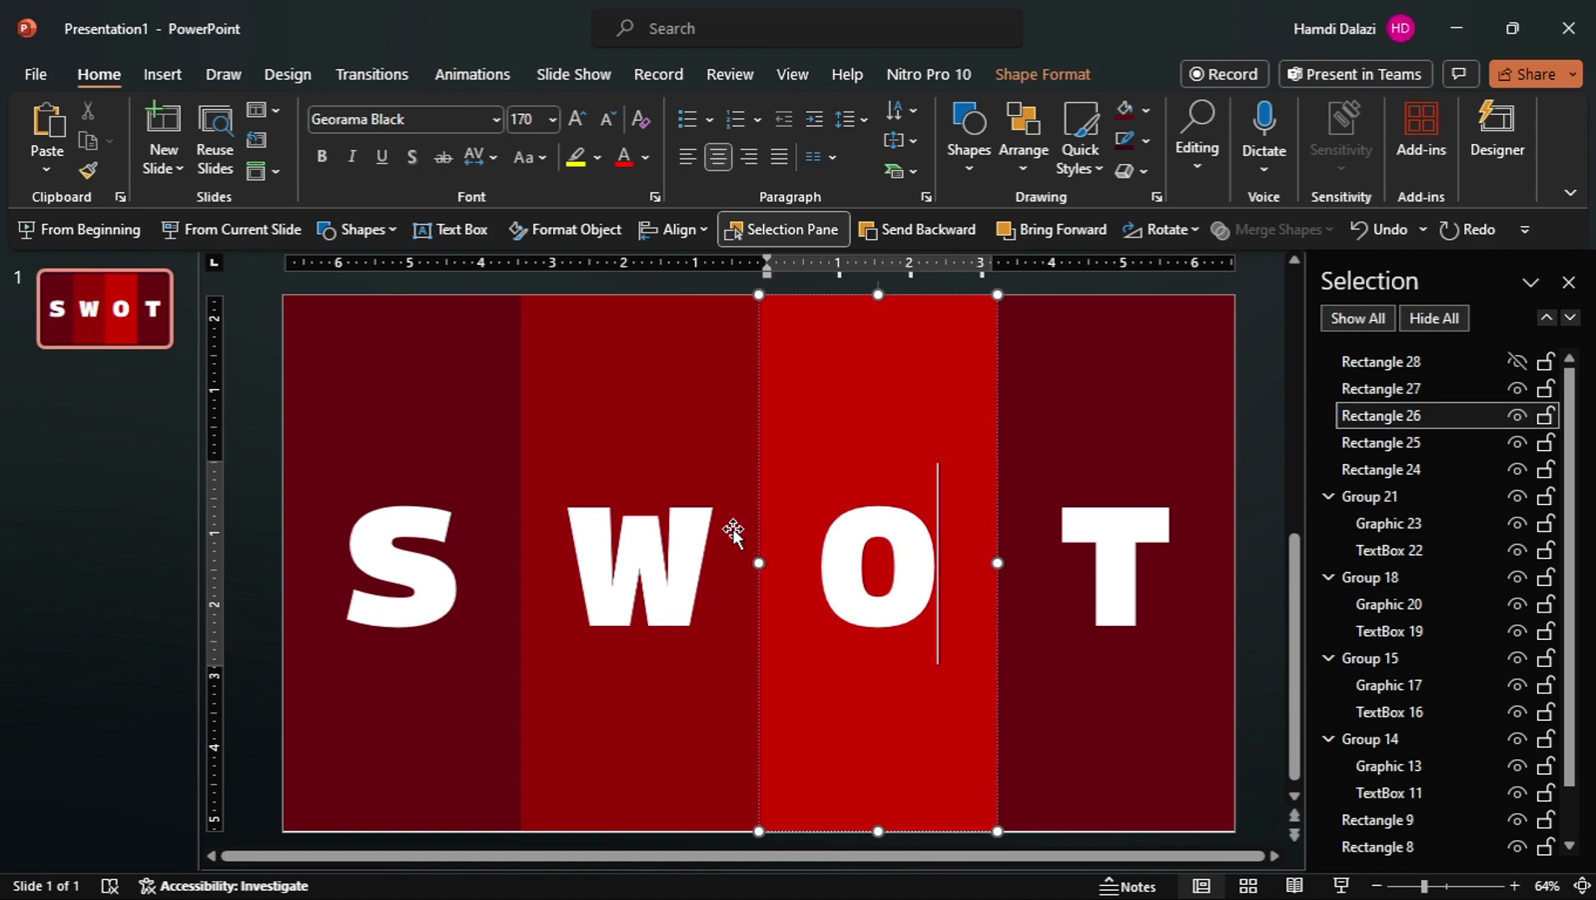
pyautogui.click(731, 531)
pyautogui.click(385, 493)
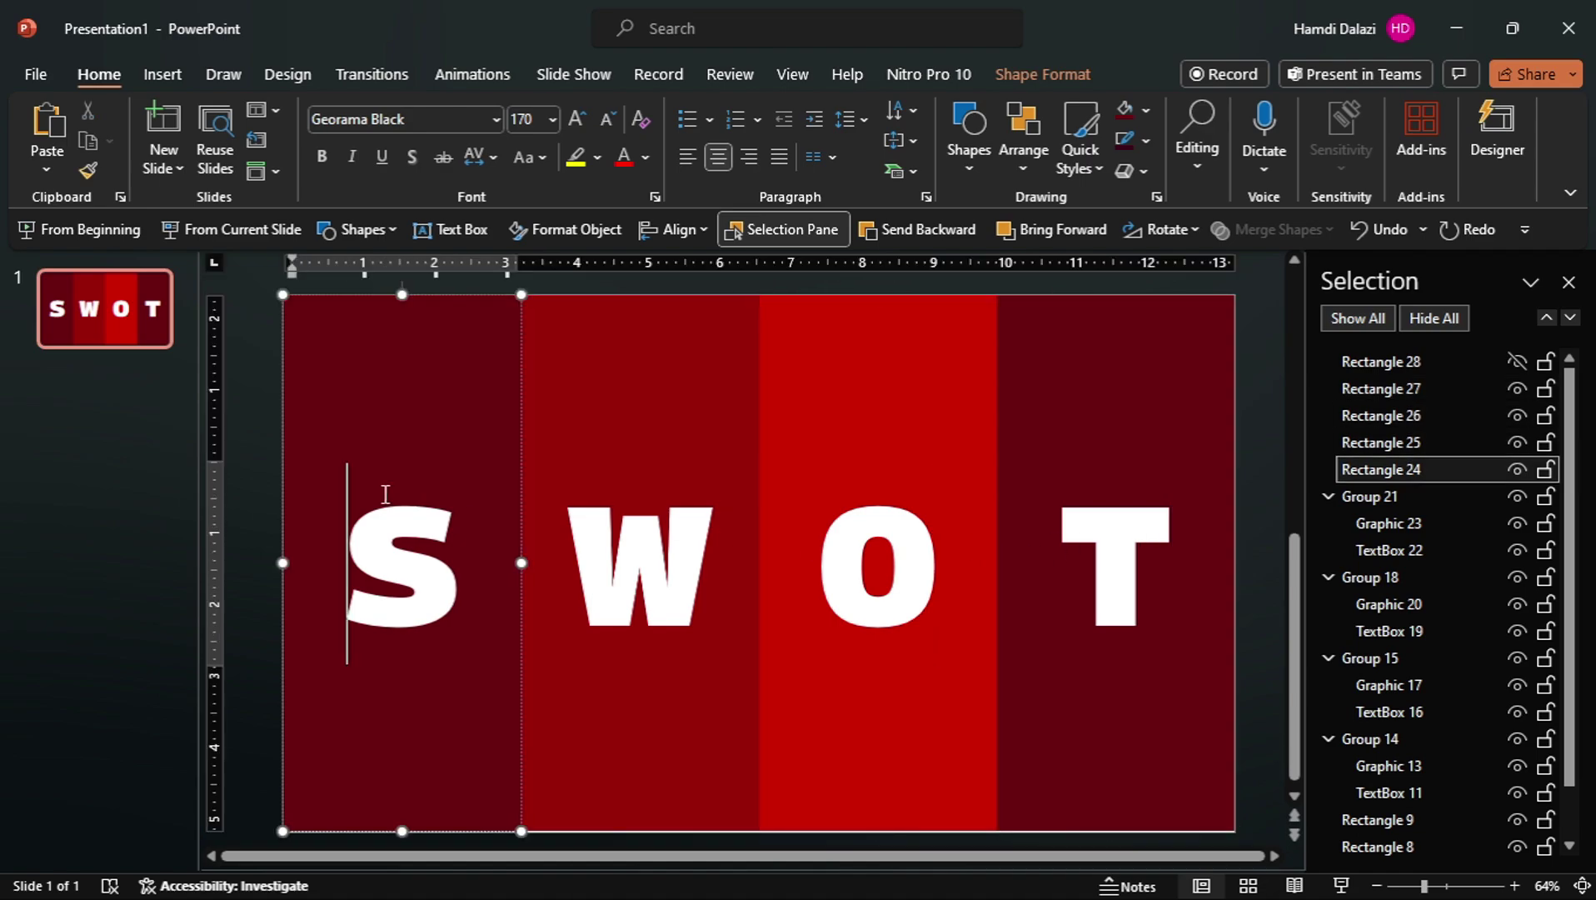
pyautogui.click(1521, 466)
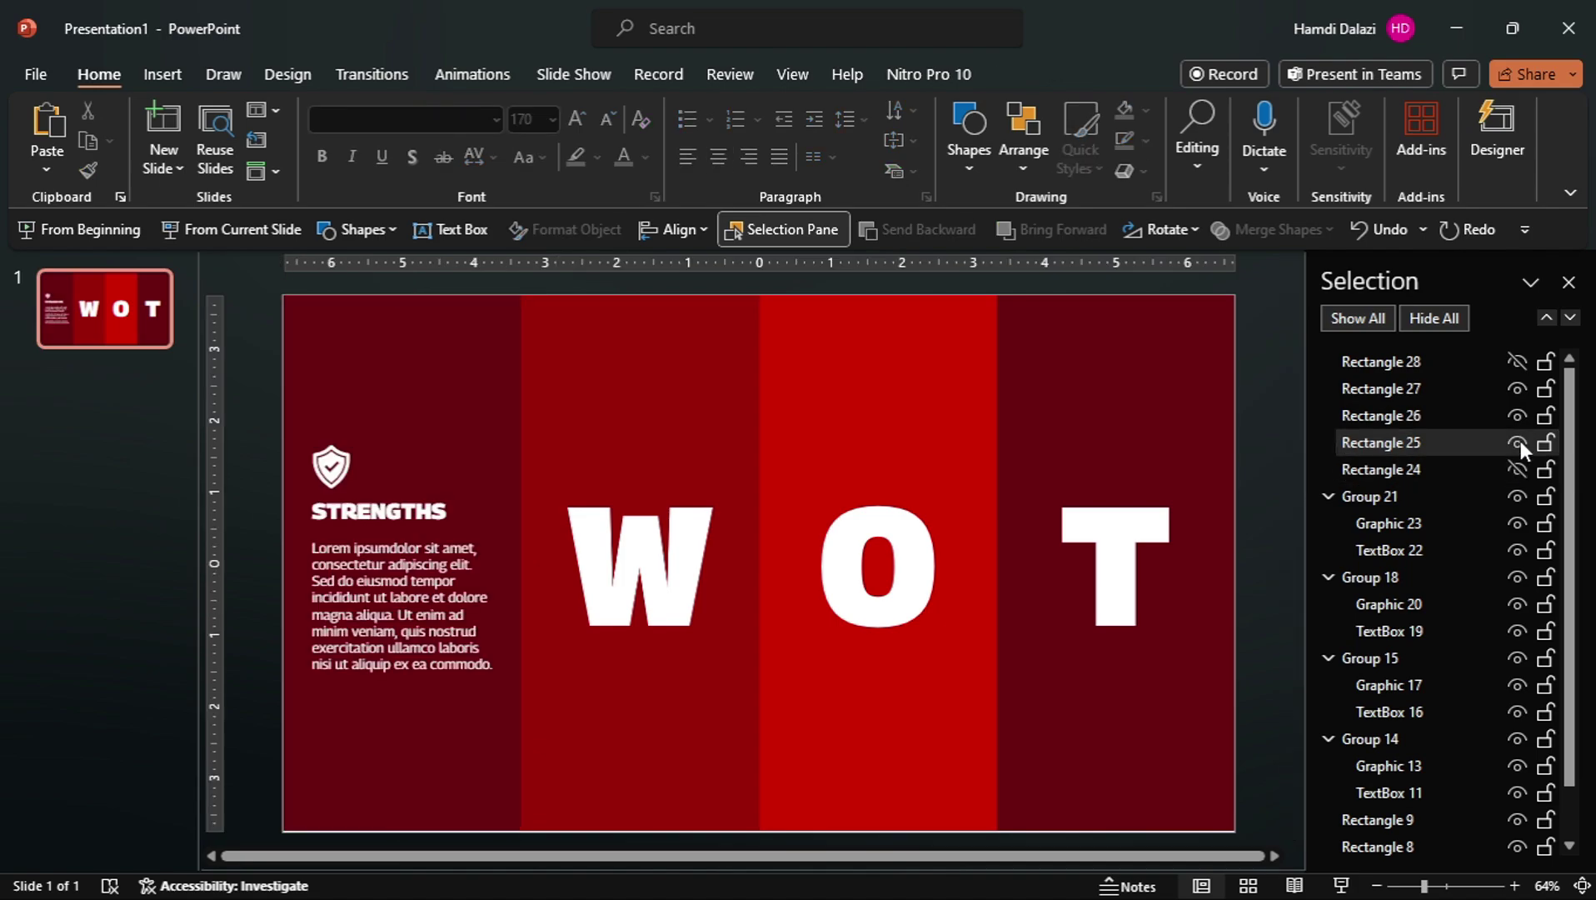
pyautogui.click(1520, 440)
pyautogui.click(1517, 417)
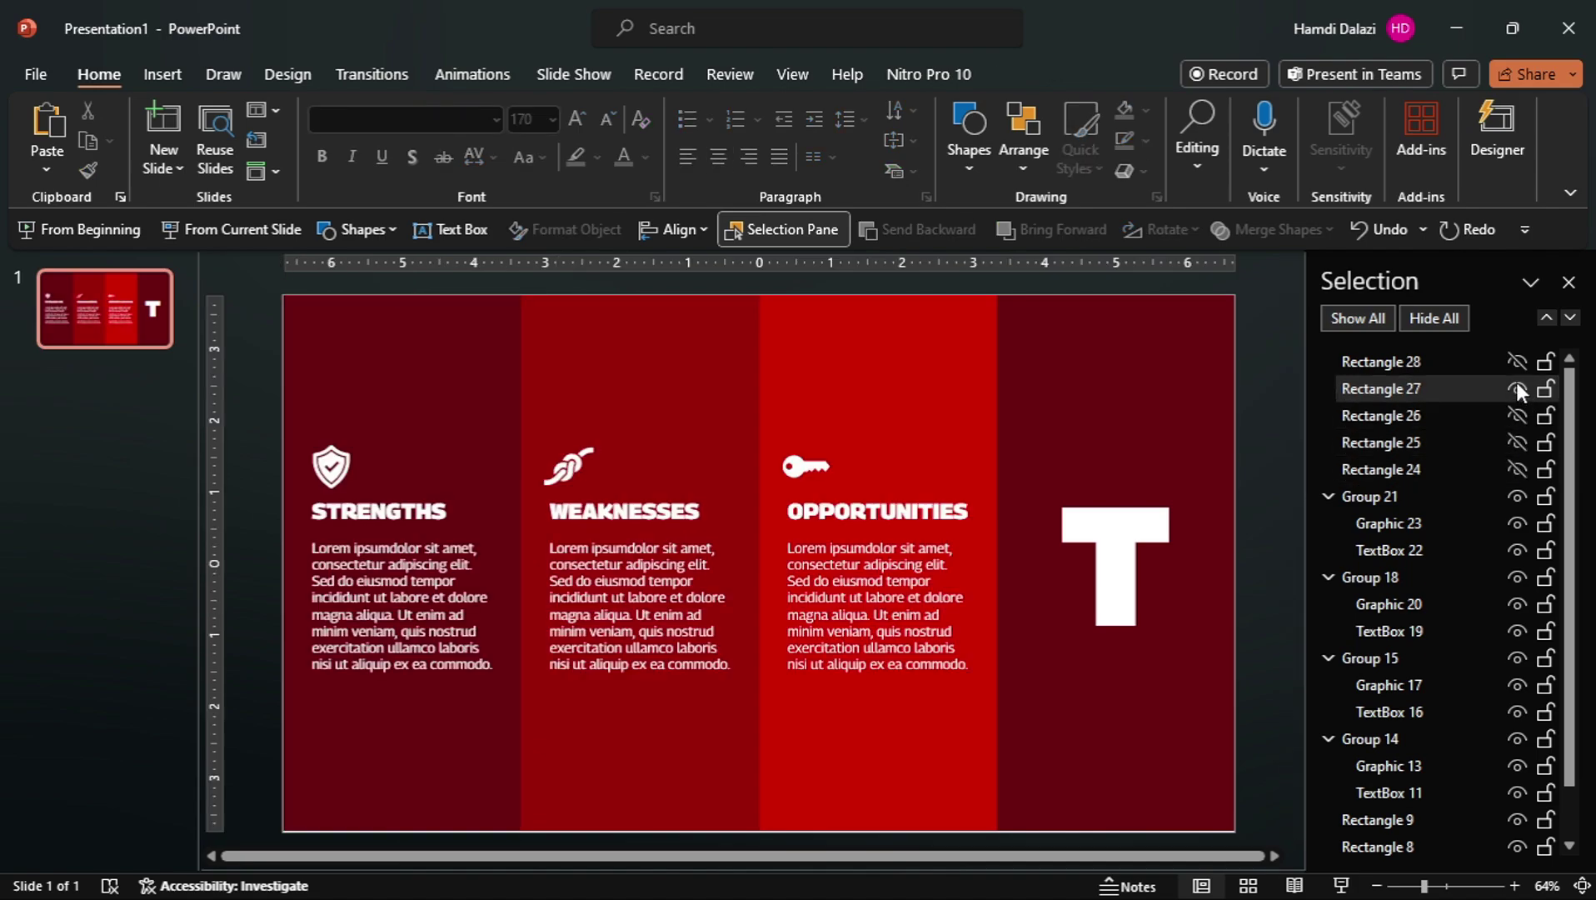
pyautogui.click(1515, 388)
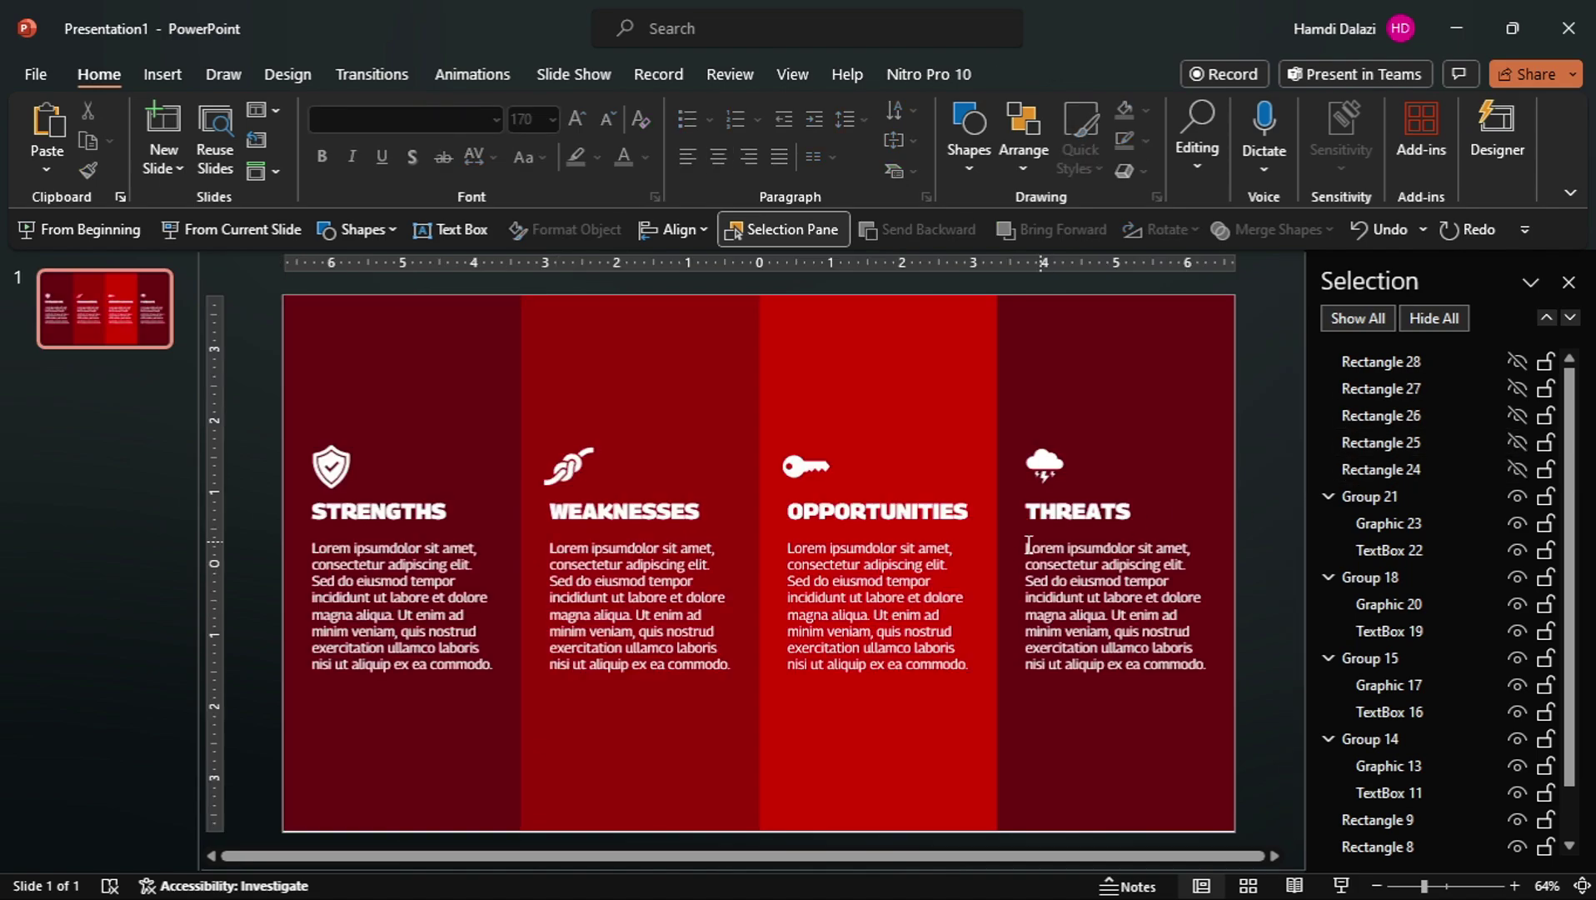
# - Make the S and W panels, the remaining panels and the trigger rectangle visible again
pyautogui.click(1518, 467)
pyautogui.click(1520, 442)
pyautogui.click(1521, 412)
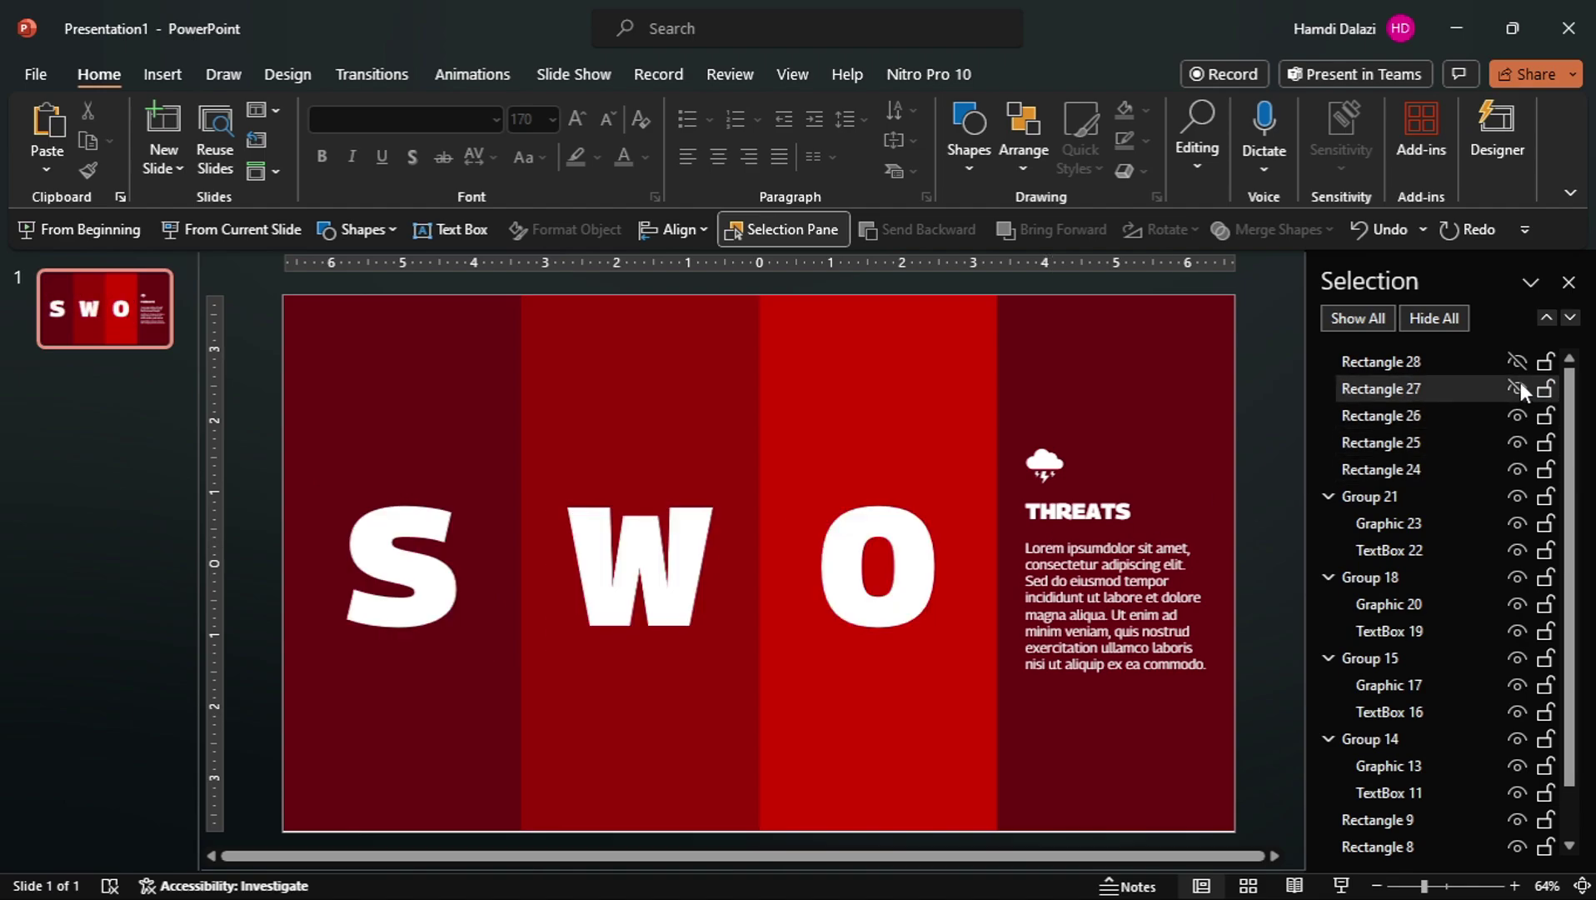